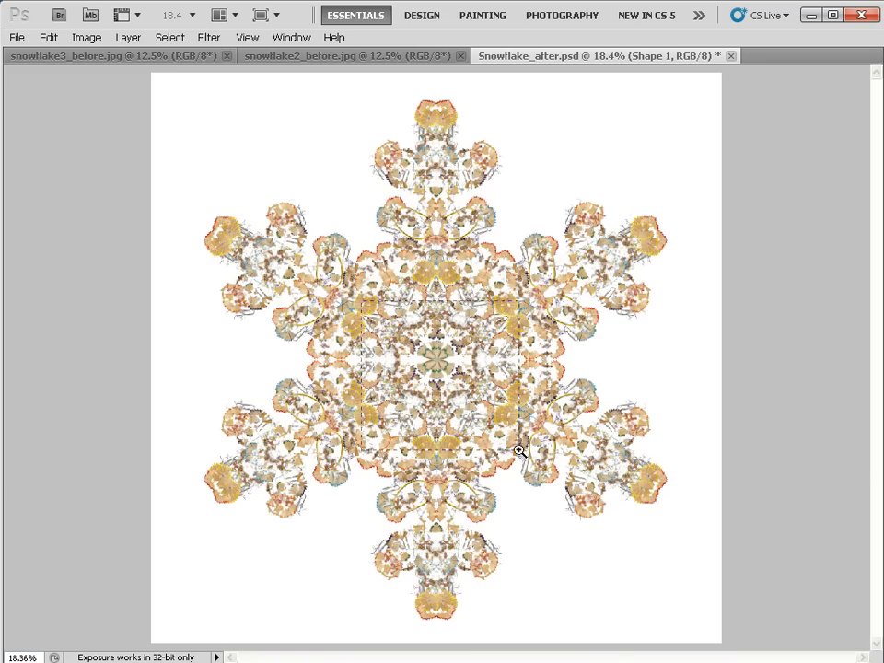
- Examine the finished snowflake's pencil-shaving details up close, ending with the whole image fitted on screen
left_click_drag(360, 299, 519, 446)
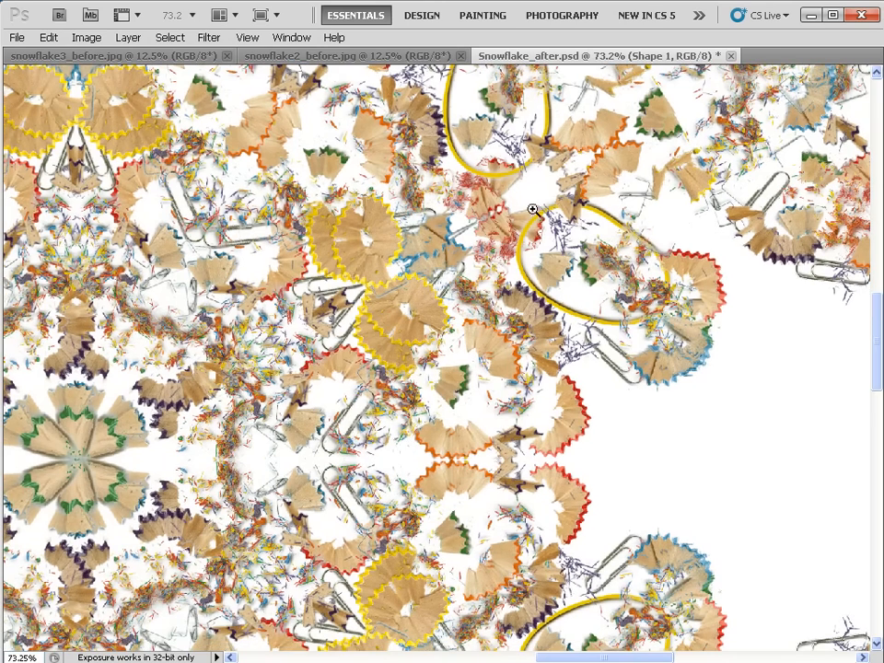
right_click(343, 355)
left_click(362, 366)
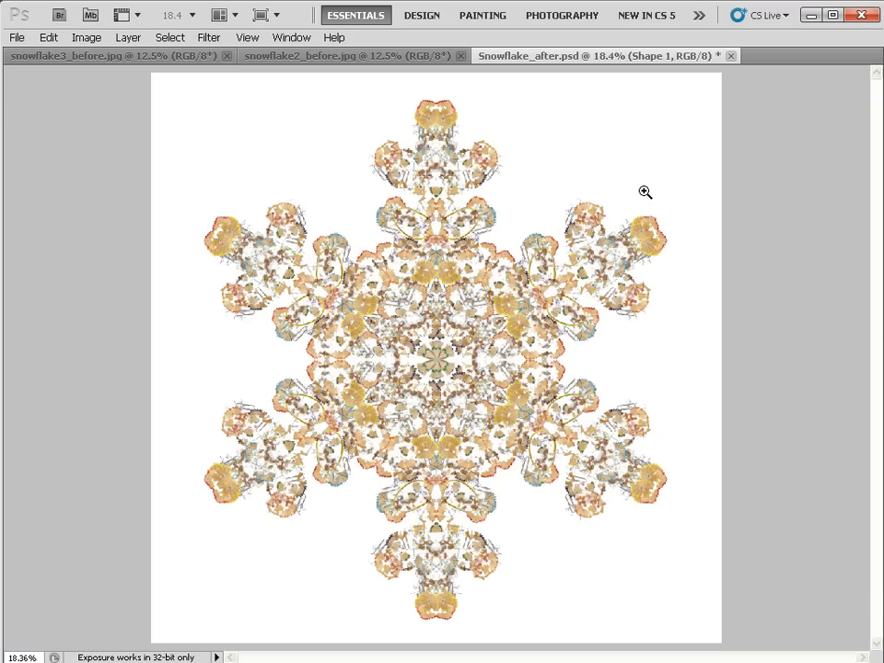
- Show the hidden panels and toggle the visibility of Group 1 and Group 1 copy off and on to examine their wedges
key("Tab")
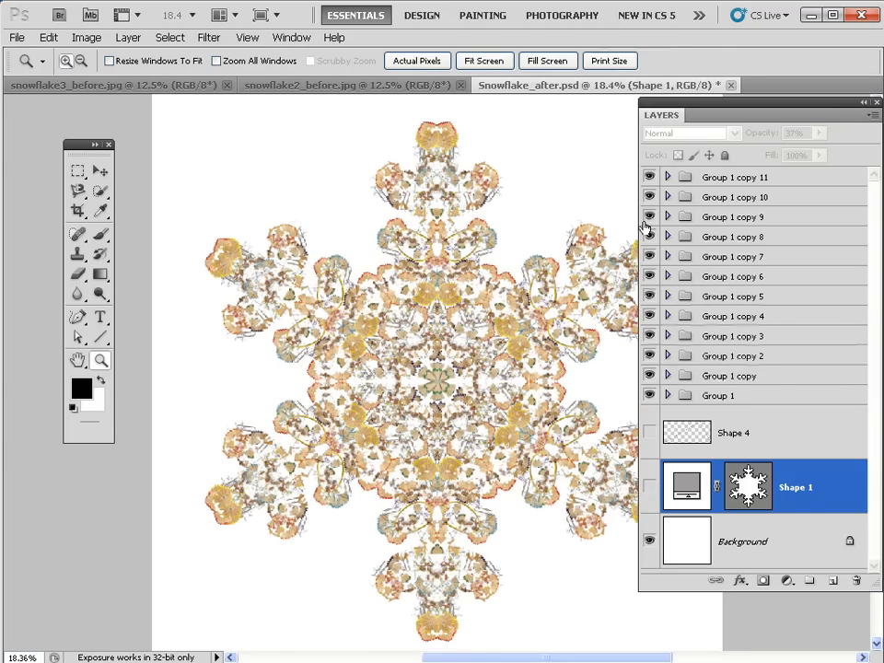
left_click(648, 396)
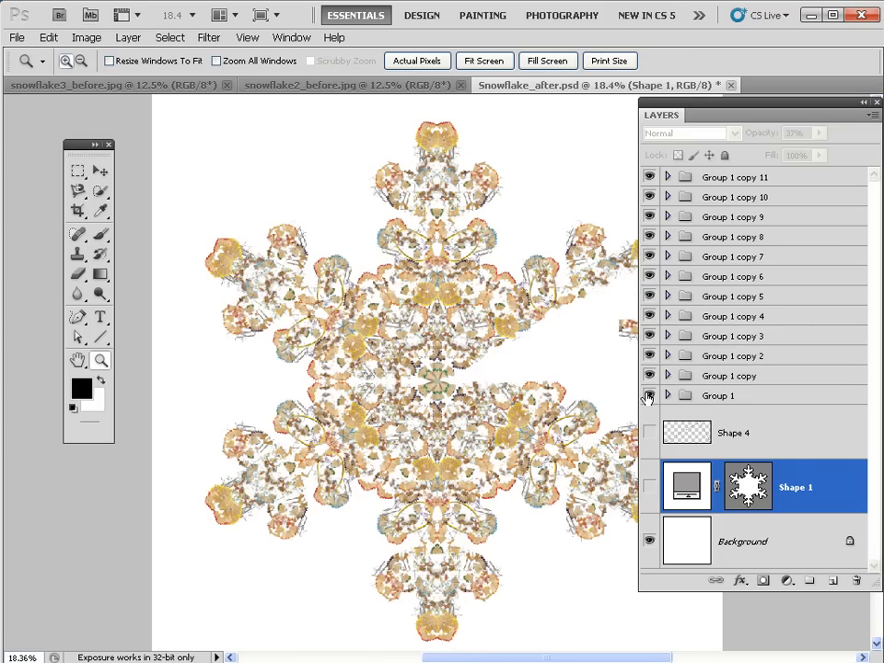
left_click(648, 395)
left_click(649, 396)
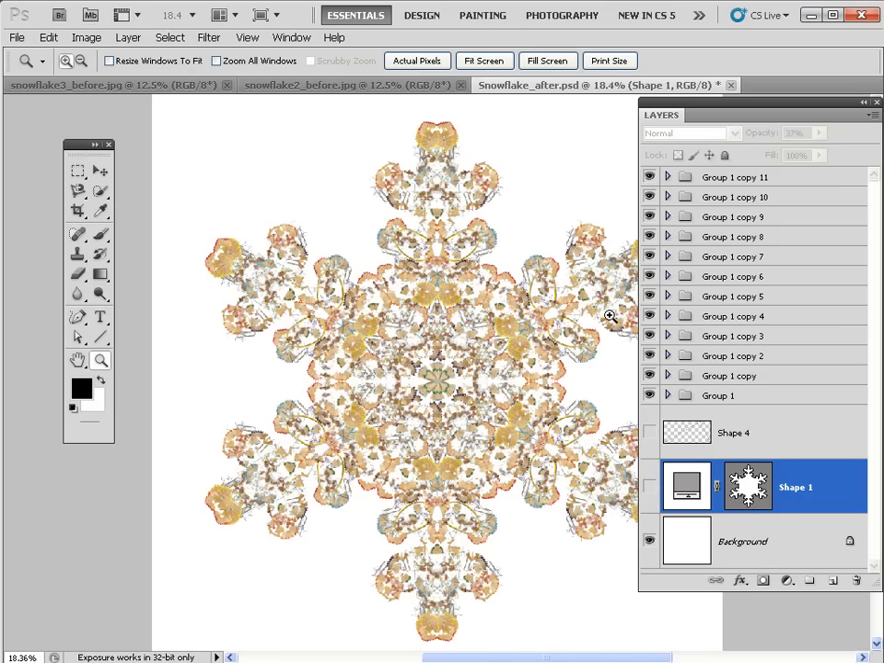
left_click(649, 376)
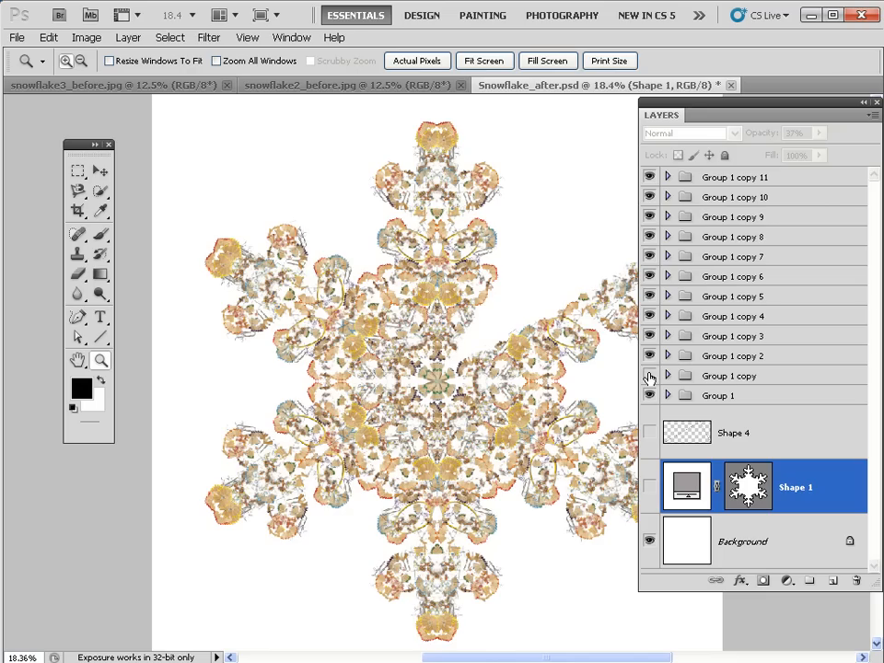
left_click(649, 375)
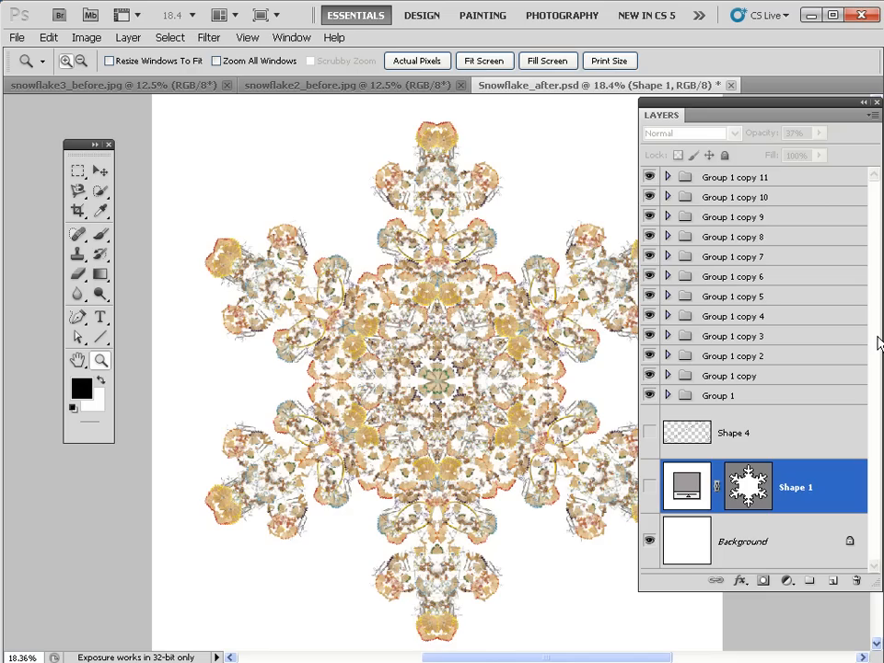
- Expand Group 1 to examine the individual layers it contains, and collapse it again
left_click(666, 395)
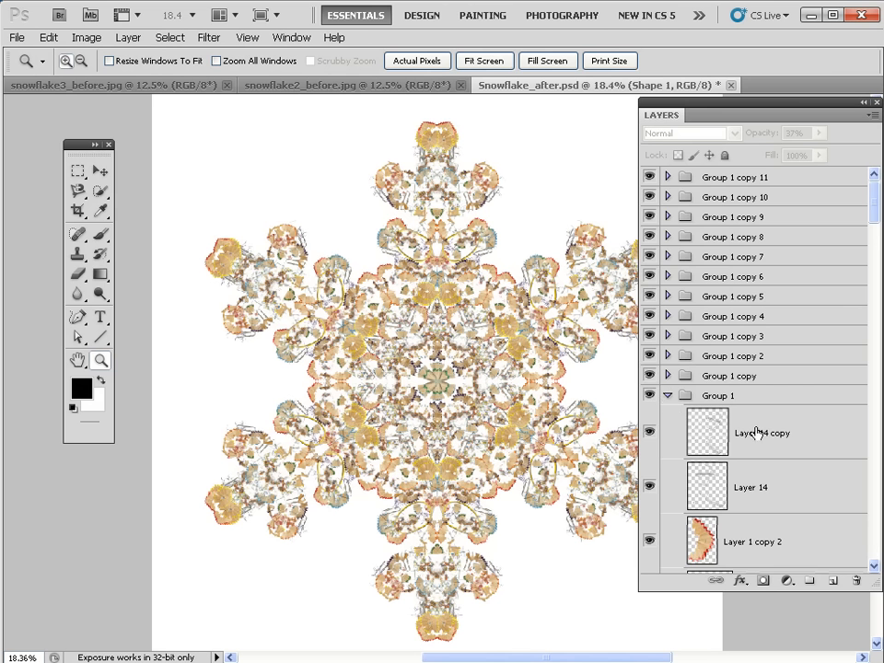
mouse_move(874, 213)
left_mouse_down()
mouse_move(863, 350)
mouse_move(870, 204)
left_mouse_up()
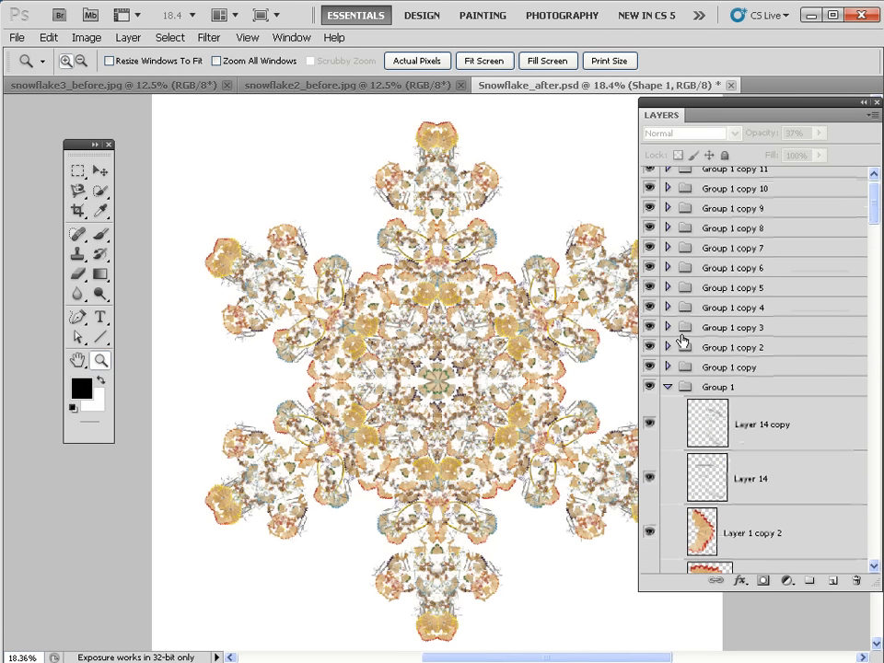
left_click(669, 388)
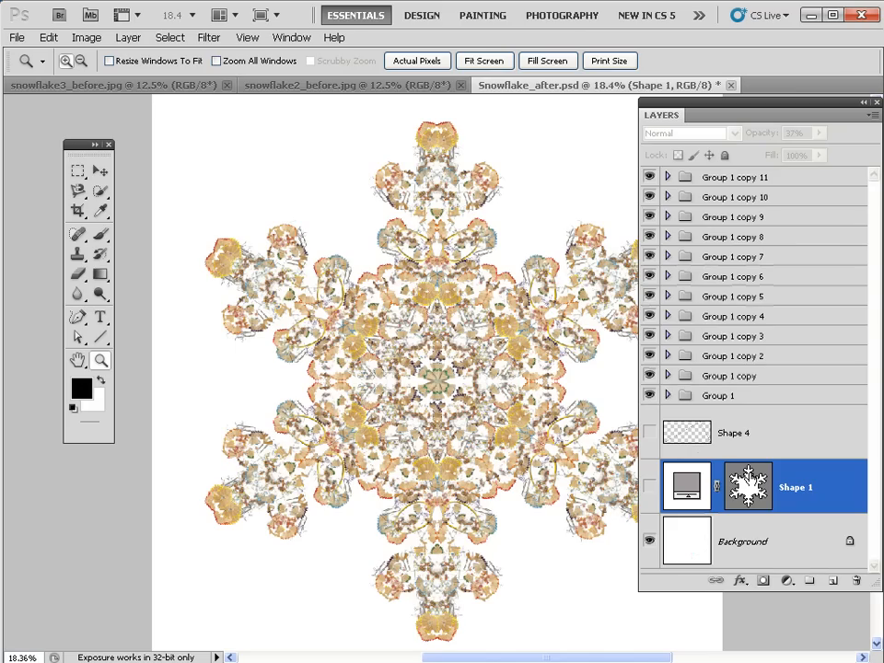
- Show the Shape 4 layer, guides and rulers in Snowflake_after.psd, and close the file without saving
left_click(650, 440)
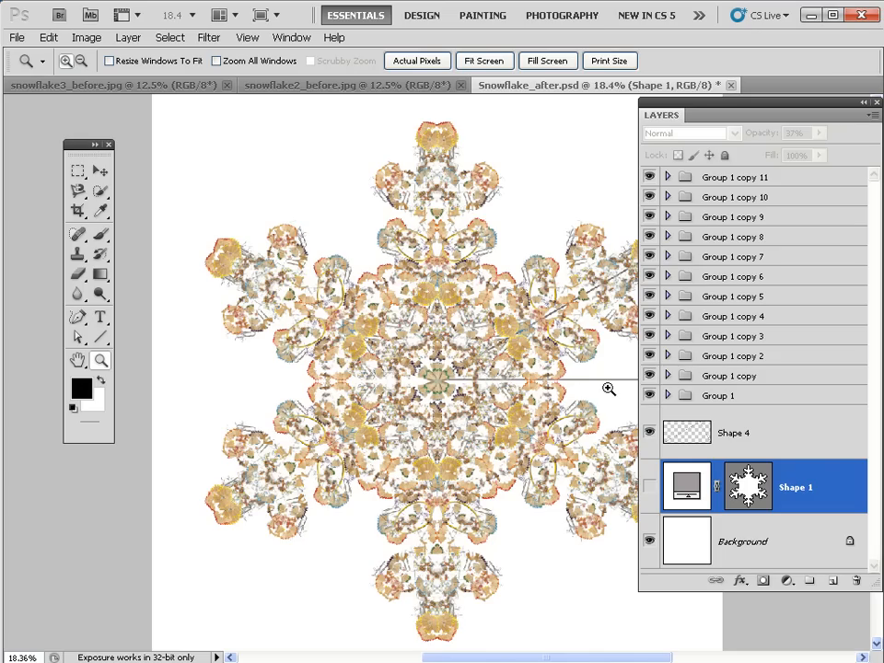
key("ctrl+semicolon")
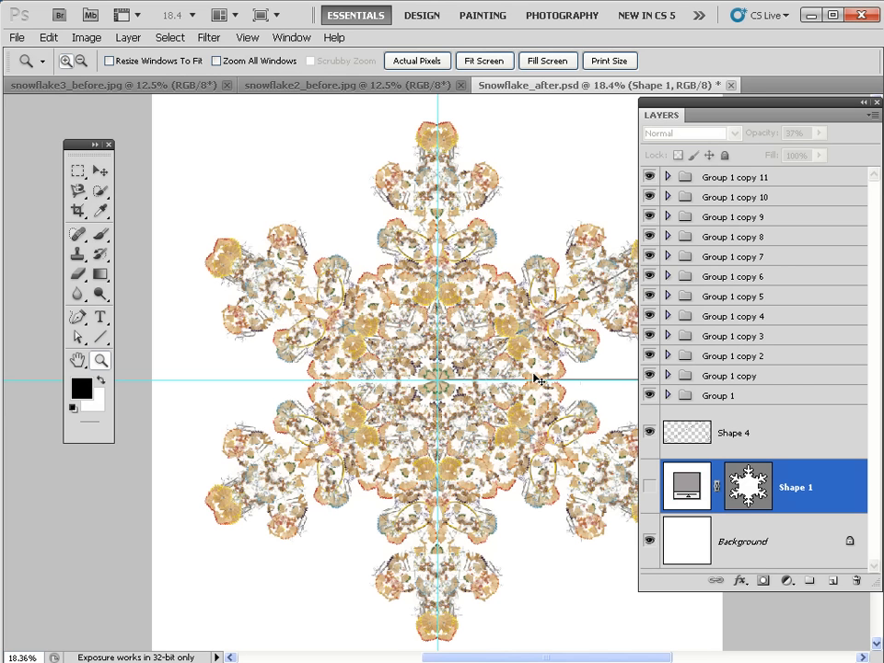
key("ctrl+r")
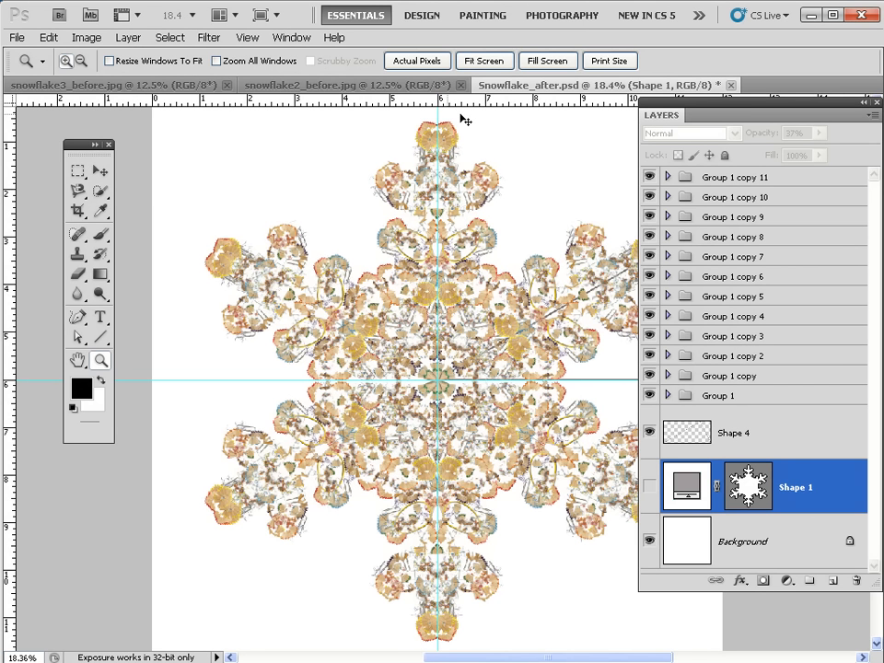
key("ctrl+w")
left_click(432, 273)
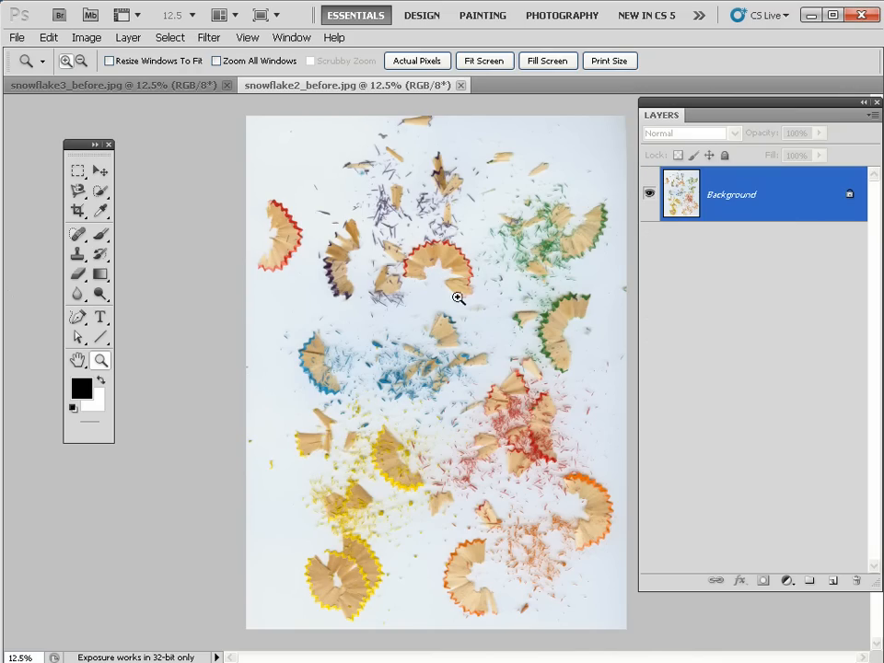
- Create a new document 12 inches wide and 12 inches high at a resolution of 300 pixels/inch
left_click(19, 38)
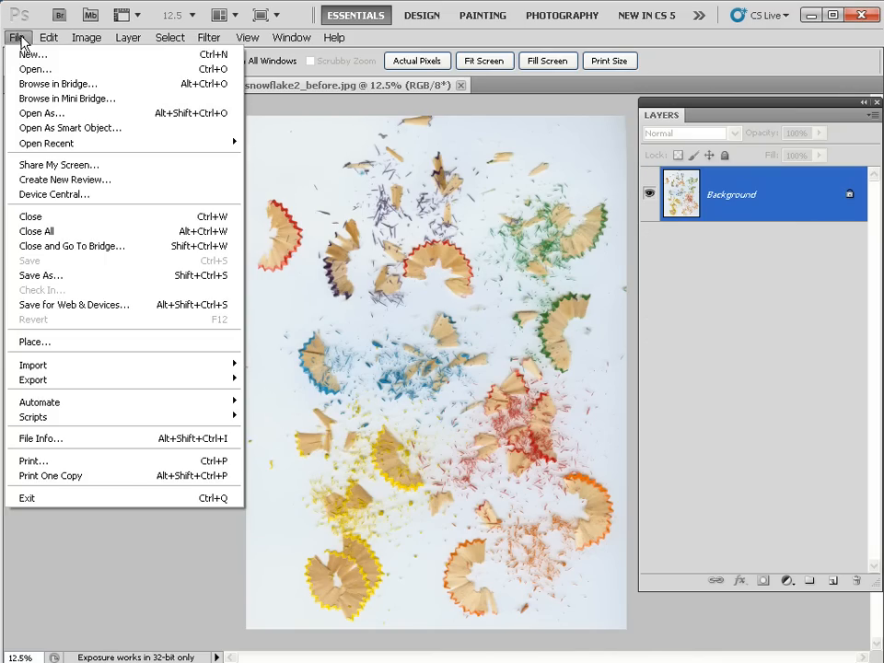
left_click(32, 54)
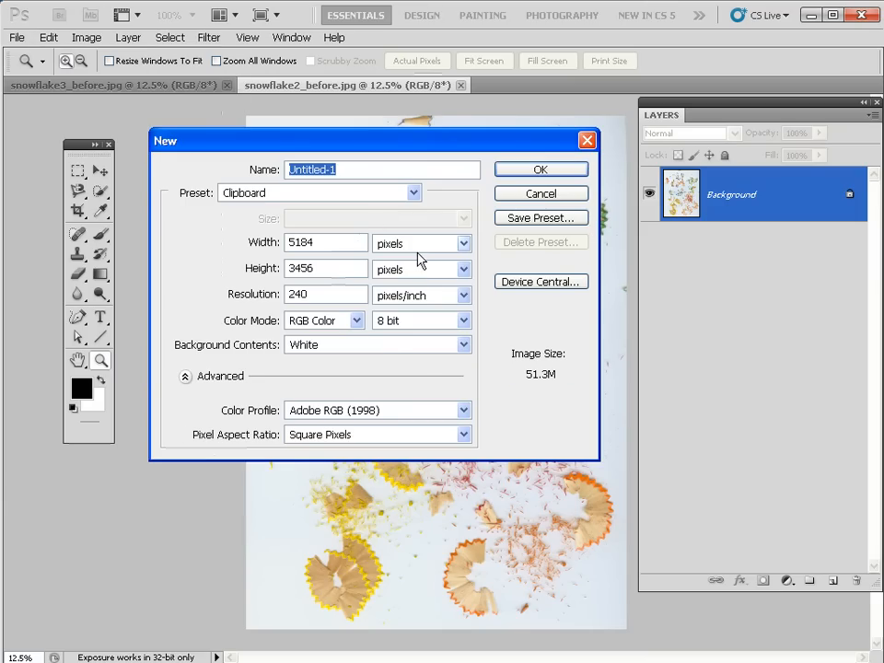
left_click(412, 249)
left_click(406, 277)
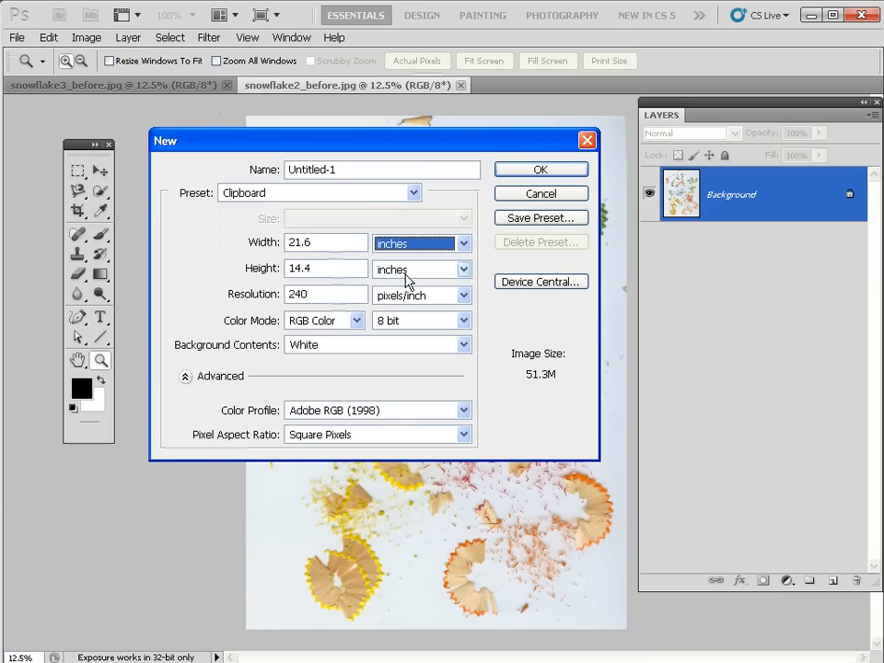
double_click(293, 241)
type("12")
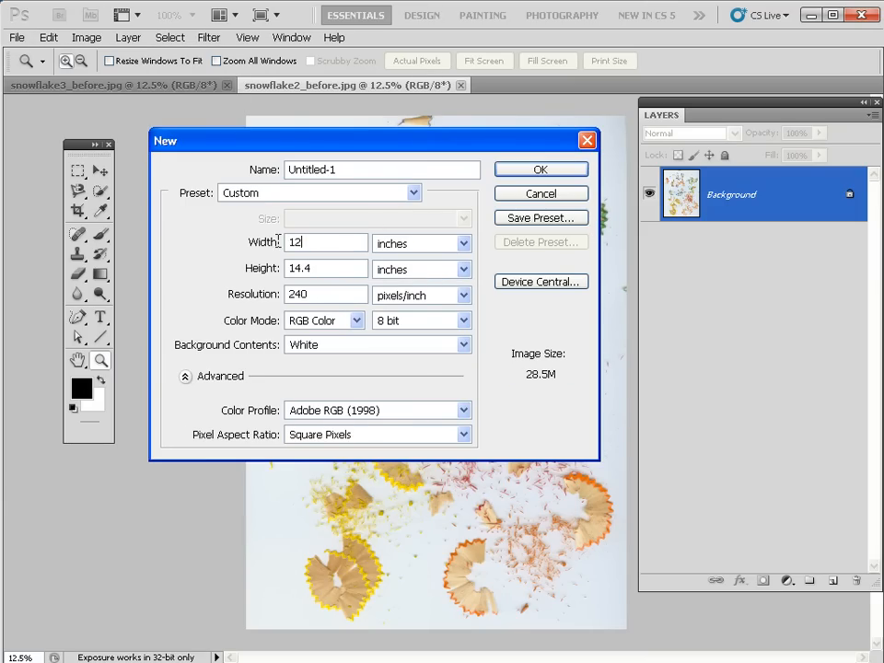
double_click(334, 263)
type("12")
double_click(287, 295)
type("300")
left_click(540, 171)
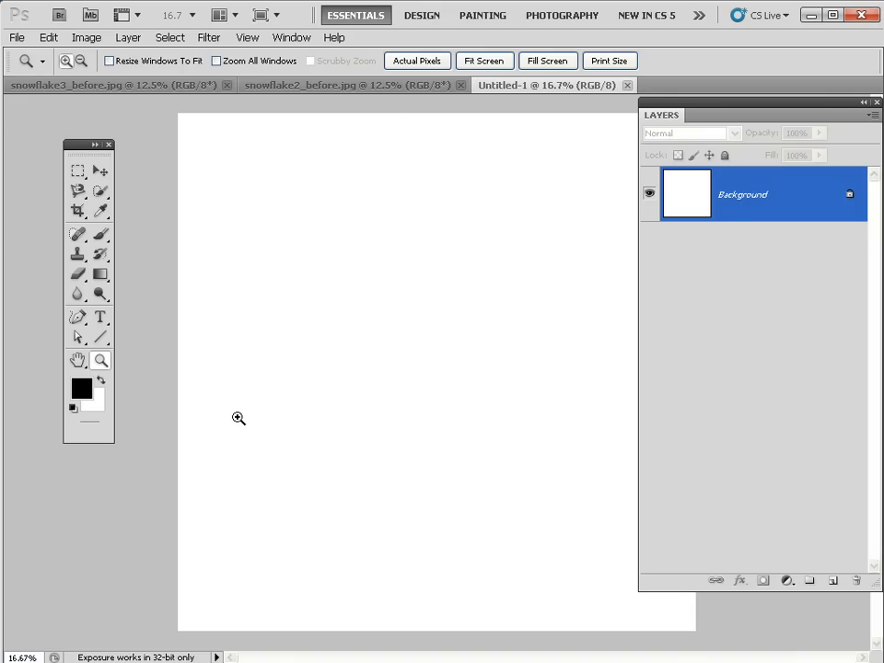
- Show the rulers and place a horizontal and a vertical guide at 6 inches, crossing at the canvas center
key("ctrl+r")
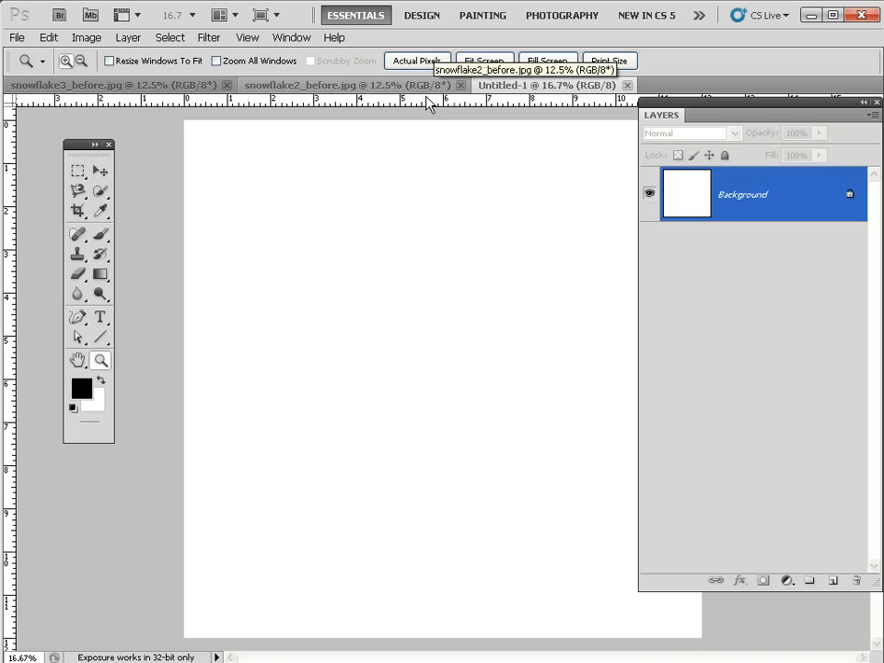
left_click_drag(448, 108, 419, 379)
left_click_drag(9, 486, 445, 488)
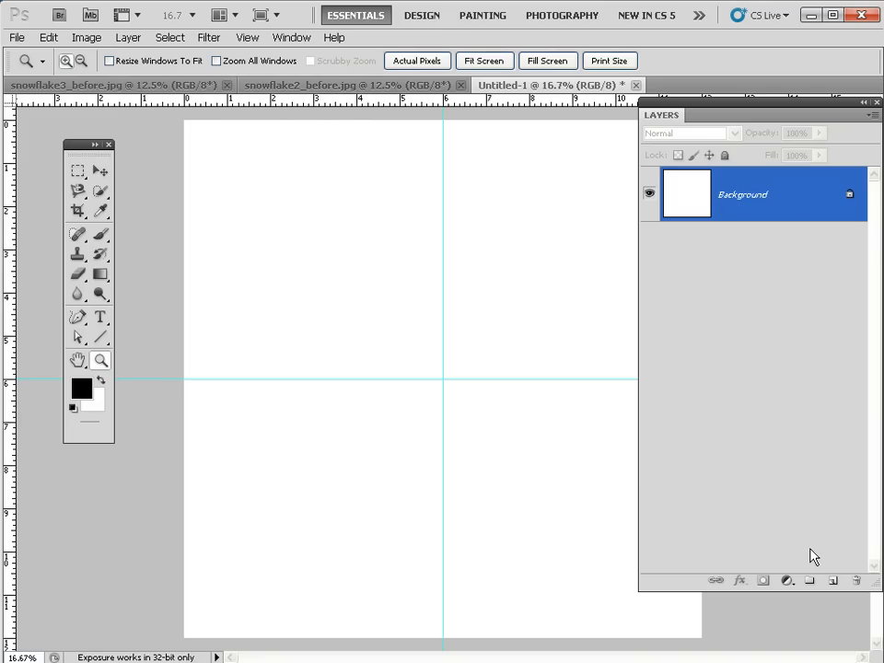
- Check the Extras, Snap and Snap To settings for guides, layers and document bounds
left_click(244, 42)
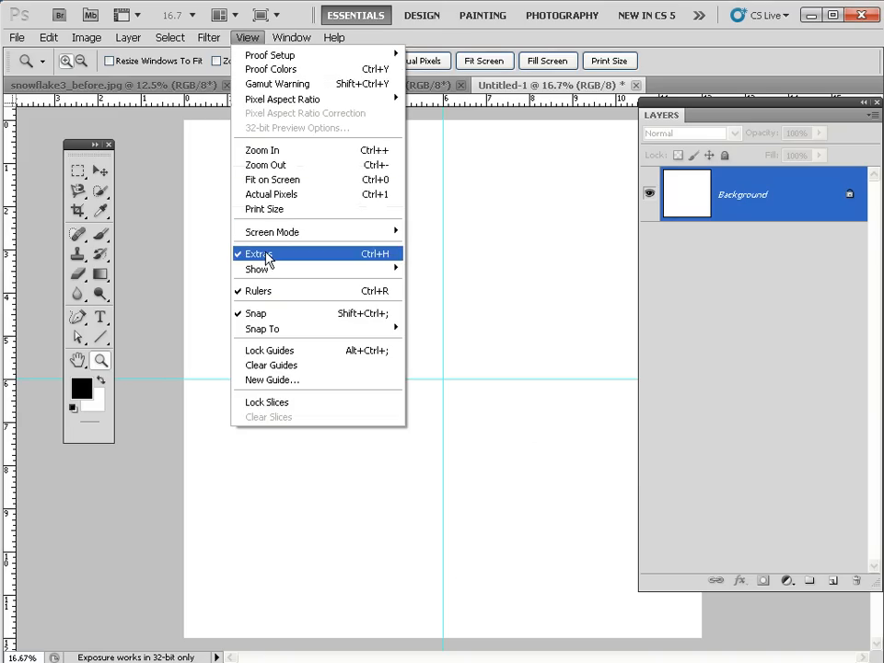
mouse_move(286, 268)
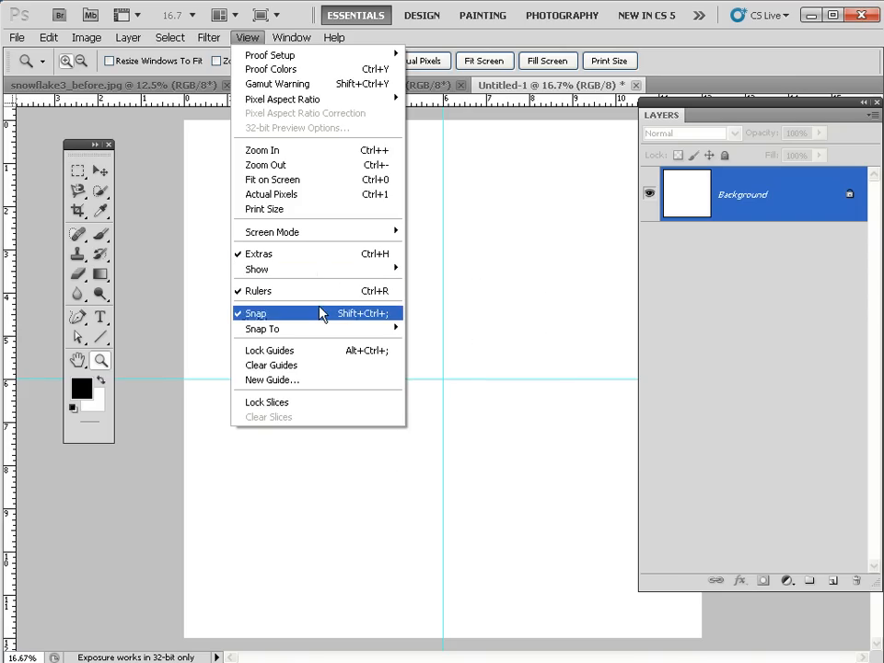
mouse_move(320, 331)
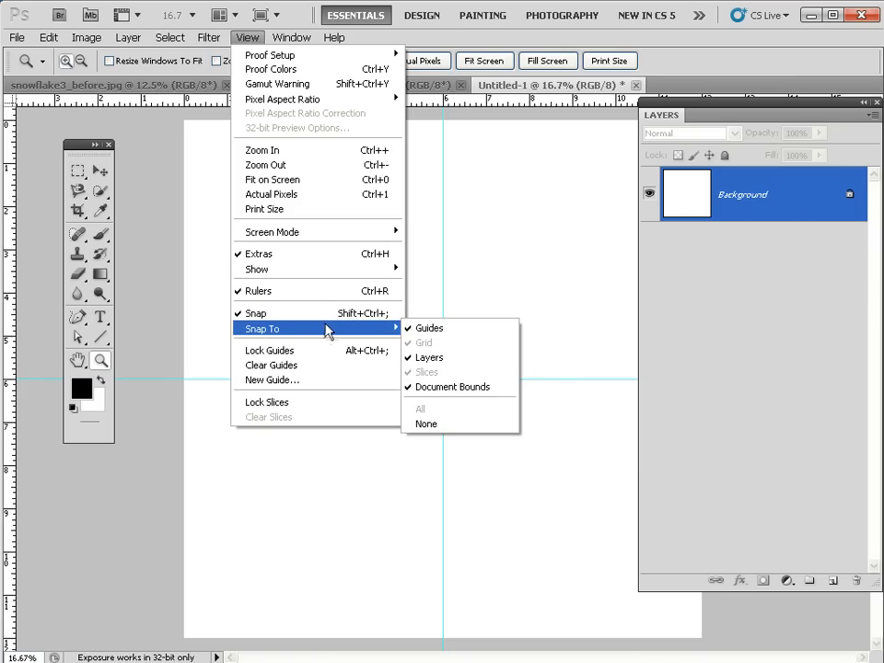
left_click(672, 43)
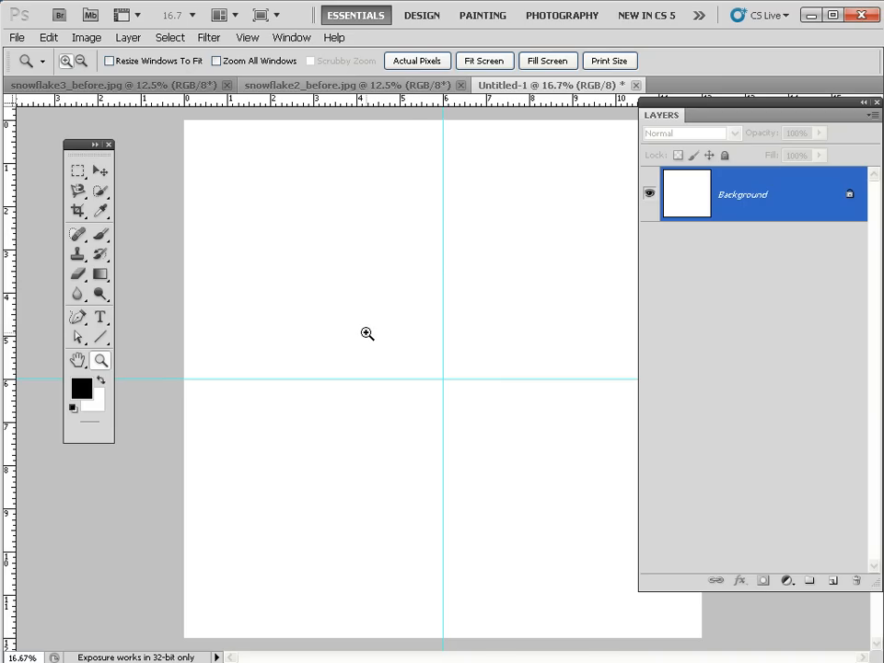
- Activate the Custom Shape Tool, replace the current shapes with the Nature set, and choose its second snowflake shape
key("u")
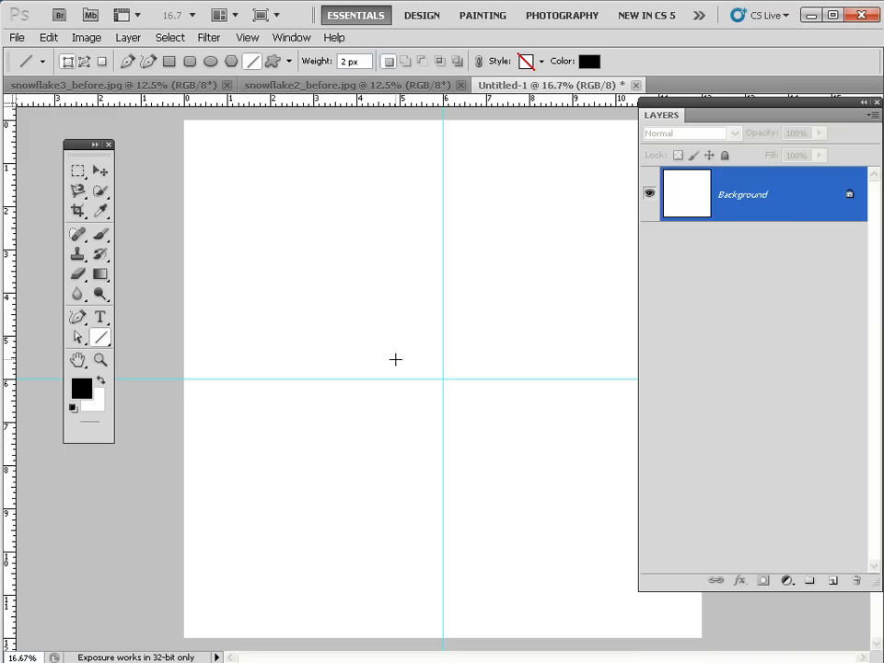
left_click(102, 341)
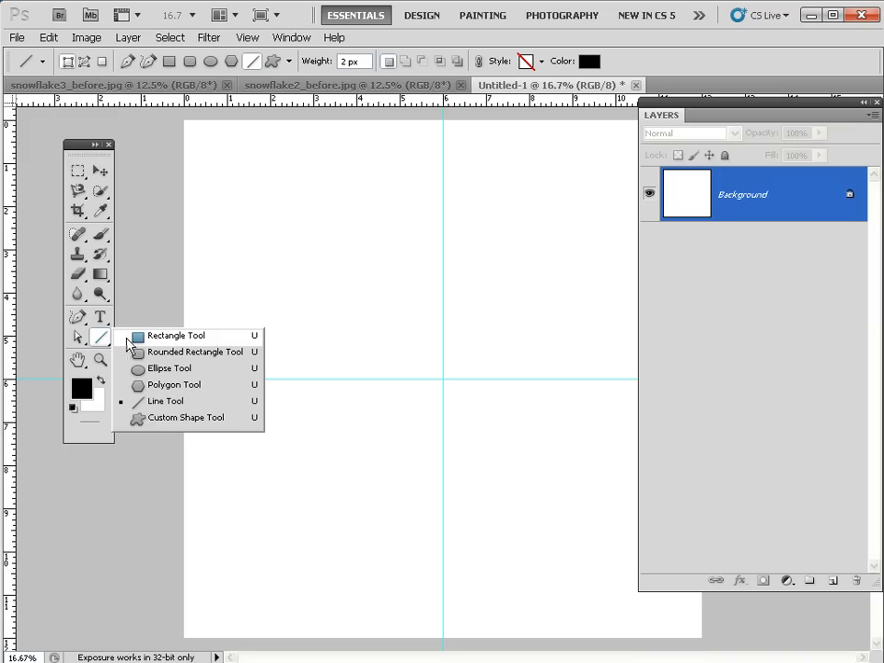
left_click(191, 418)
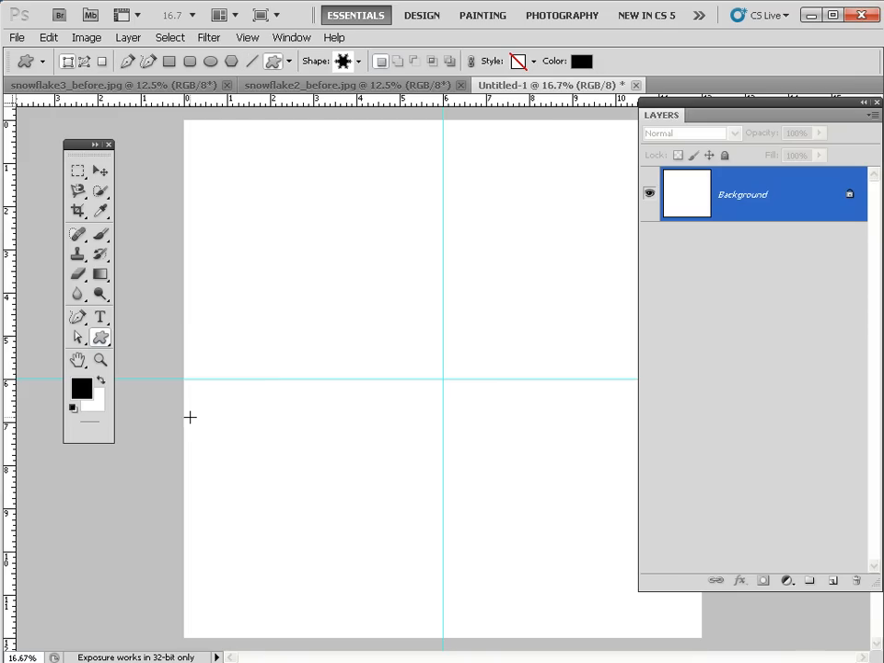
left_click(341, 61)
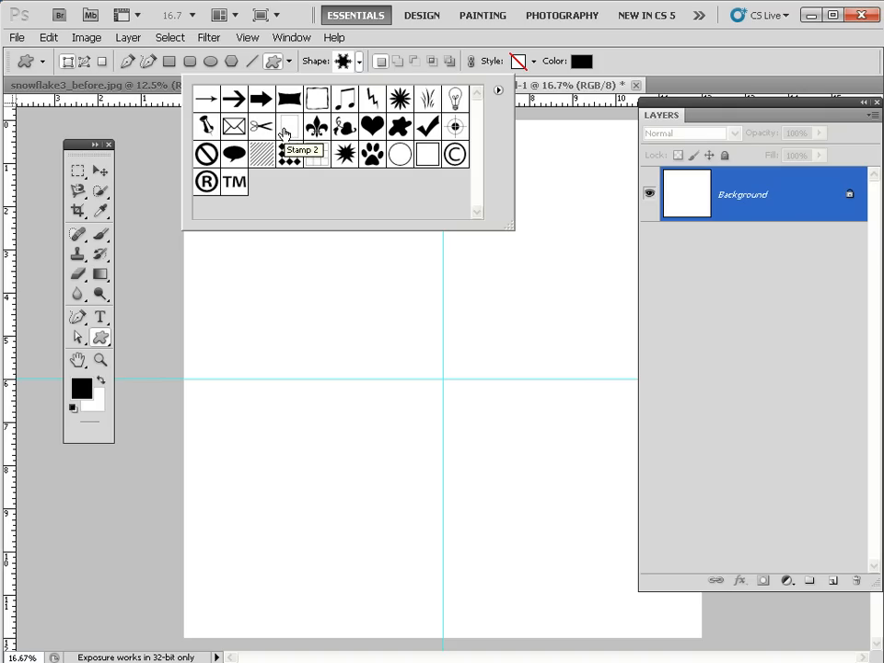
left_click(498, 93)
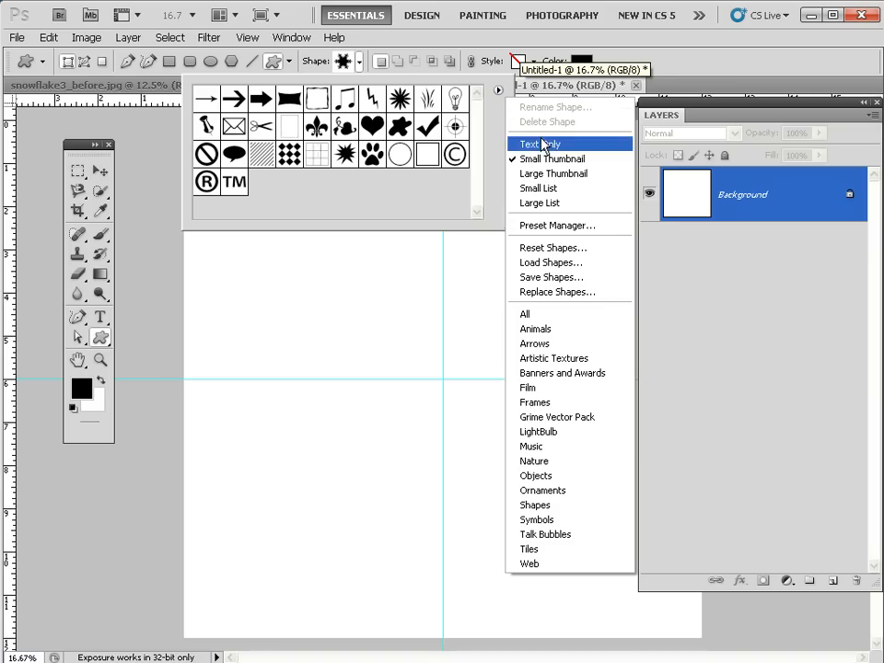
left_click(543, 462)
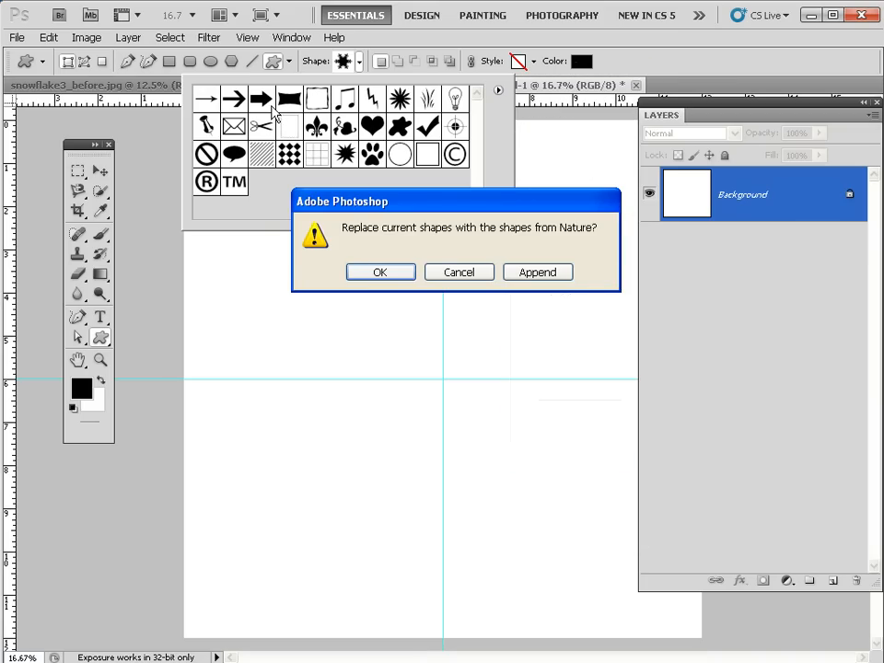
left_click(378, 272)
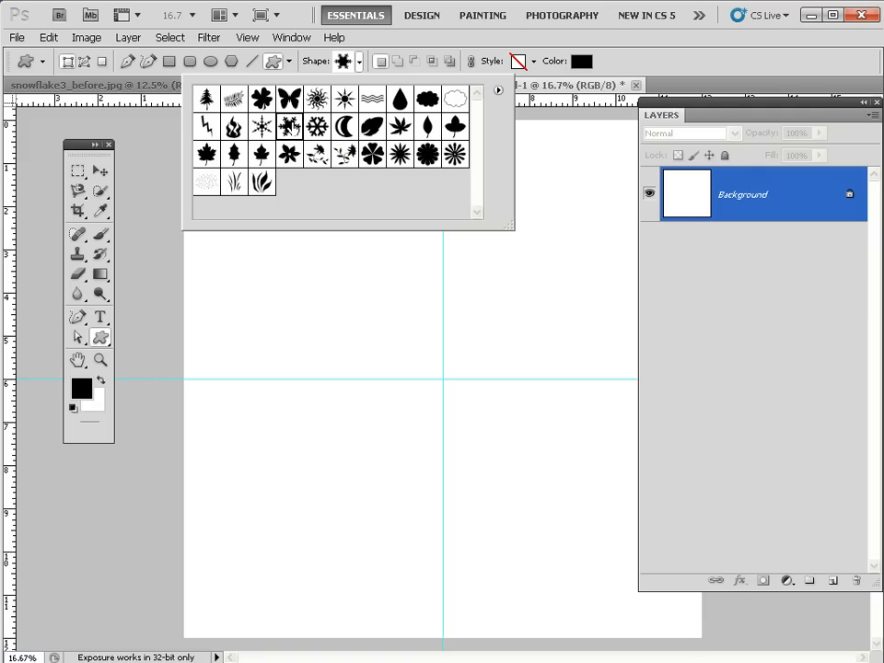
double_click(289, 126)
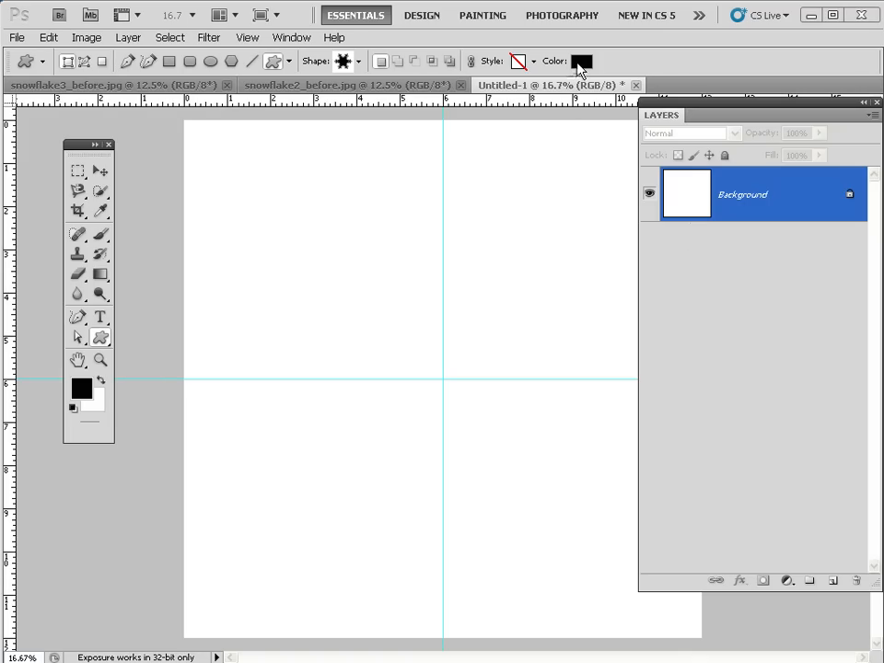
- Set the shape color to gray 949393 and draw the snowflake about 11 inches wide, nearly filling the canvas
left_click(580, 62)
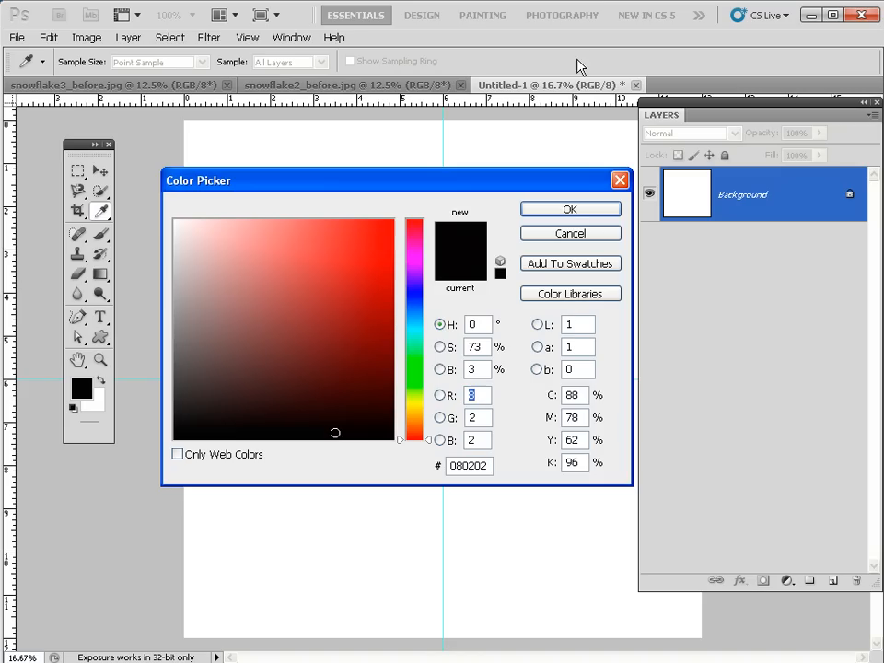
left_click(176, 312)
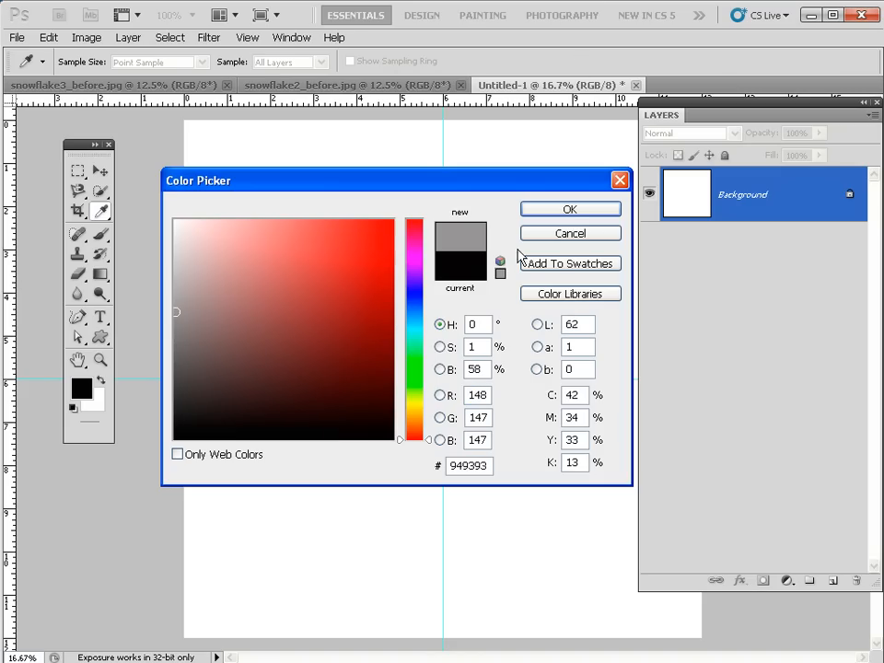
left_click(548, 211)
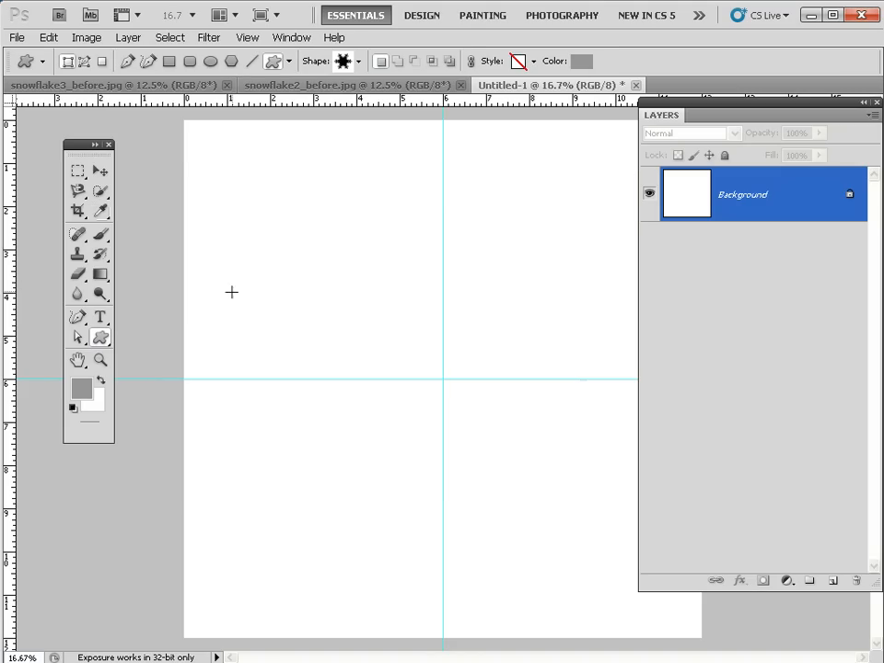
left_click_drag(210, 180, 672, 589)
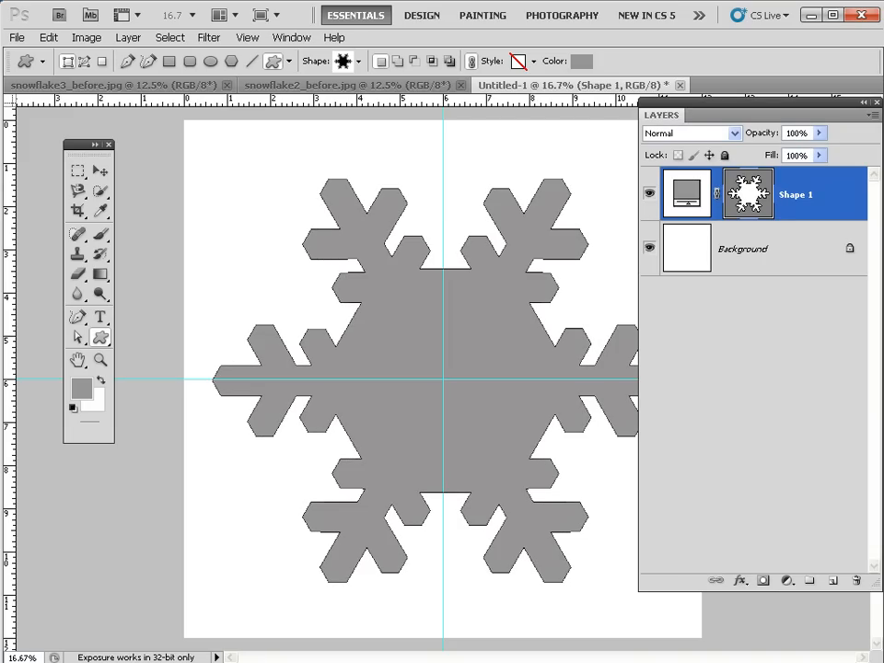
- Free-transform the snowflake path, centering it on the guide intersection at 1800 px by 1800 px and rotating it 30 degrees
left_click(48, 38)
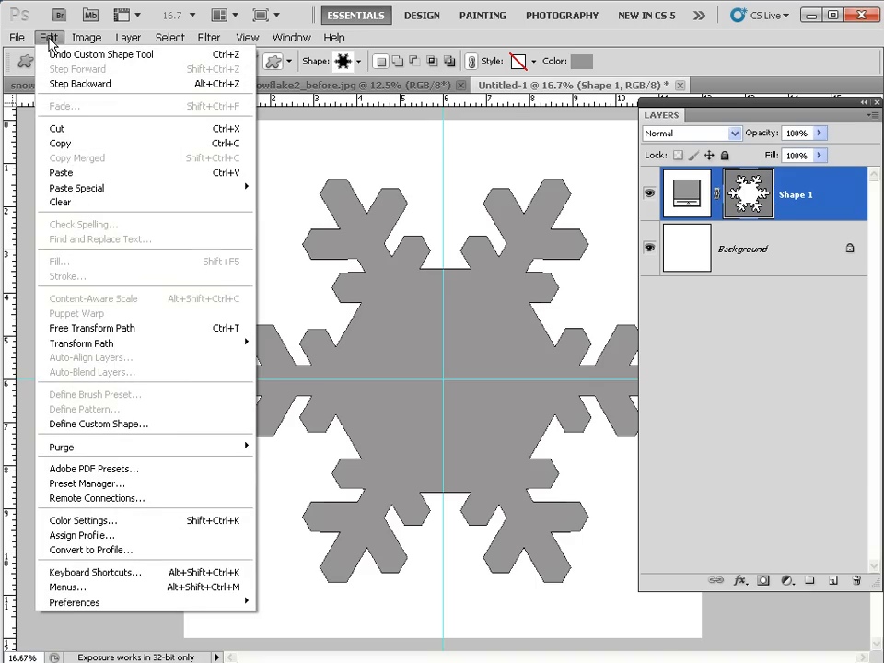
left_click(106, 332)
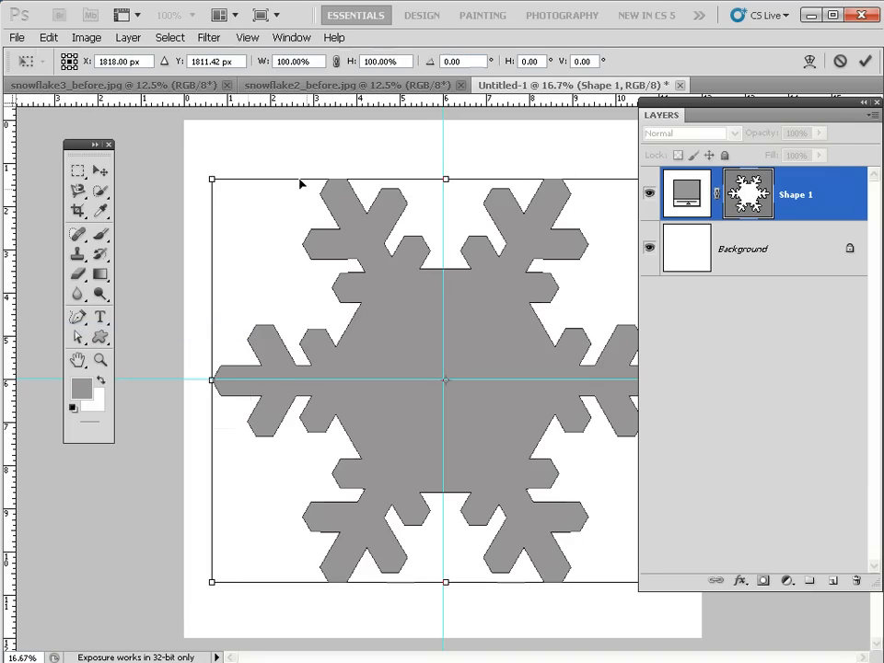
left_click_drag(477, 412, 473, 411)
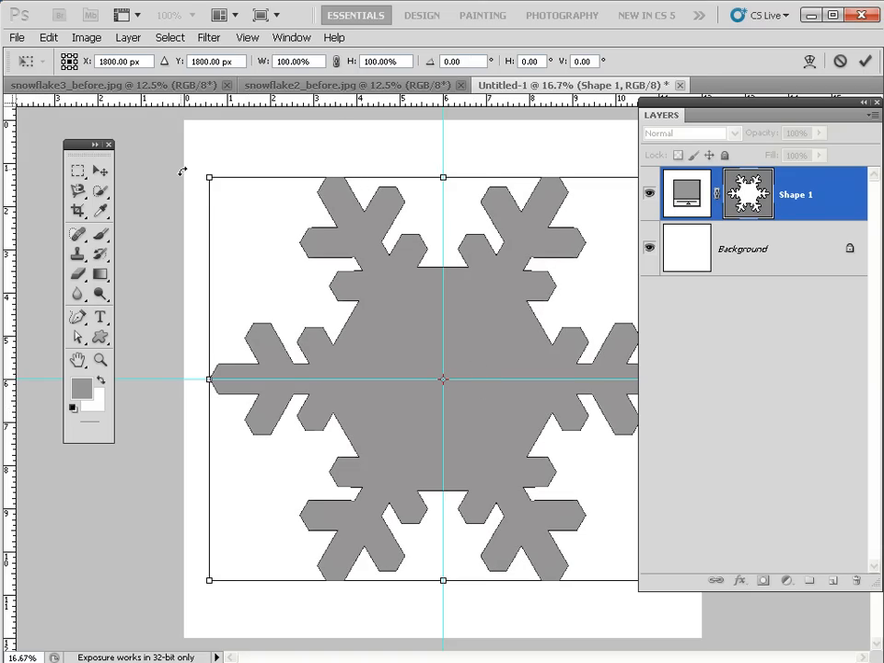
left_click_drag(206, 173, 204, 171)
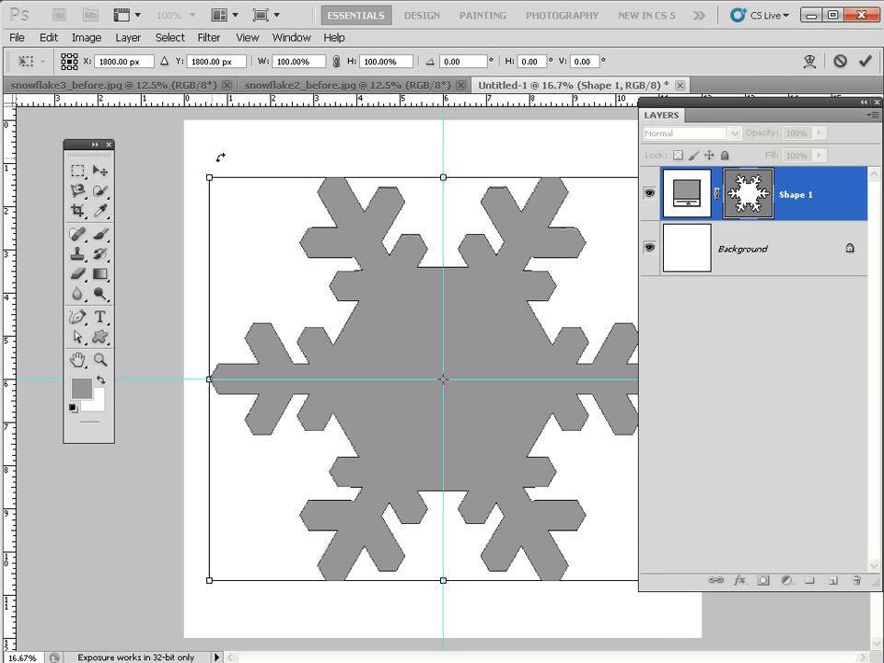
left_click_drag(190, 161, 360, 141)
left_click(457, 57)
type("30")
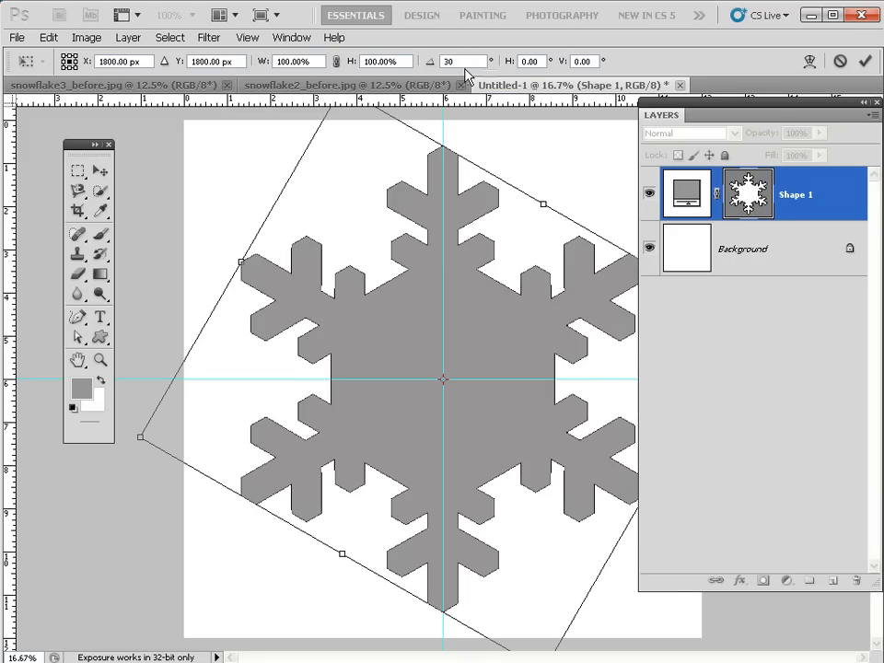
key("Return")
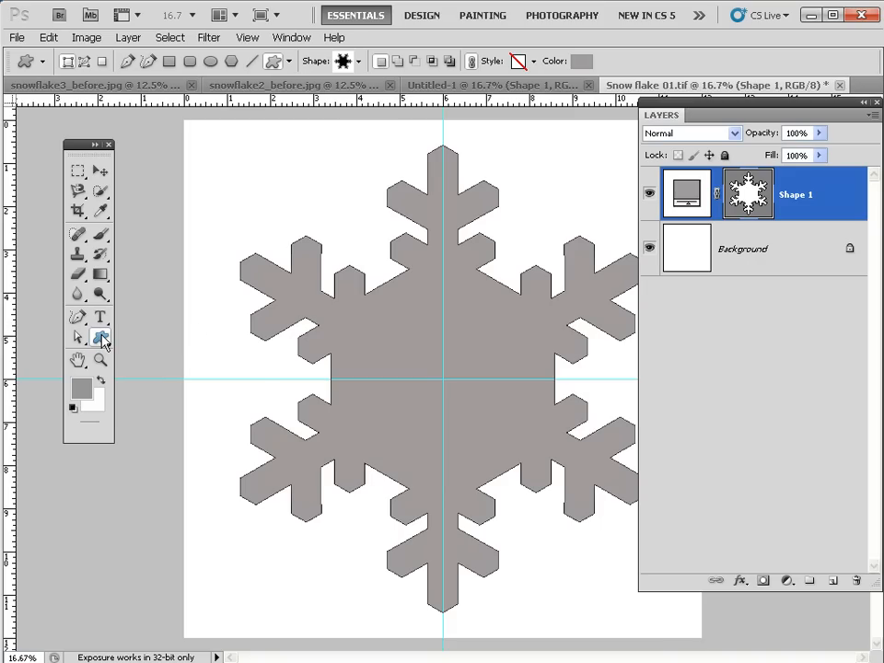
- Draw a triangle of 10 px lines in gray 6d6a6a from the canvas center to the snowflake's upper-right tip and the guide's right end
left_click(102, 338)
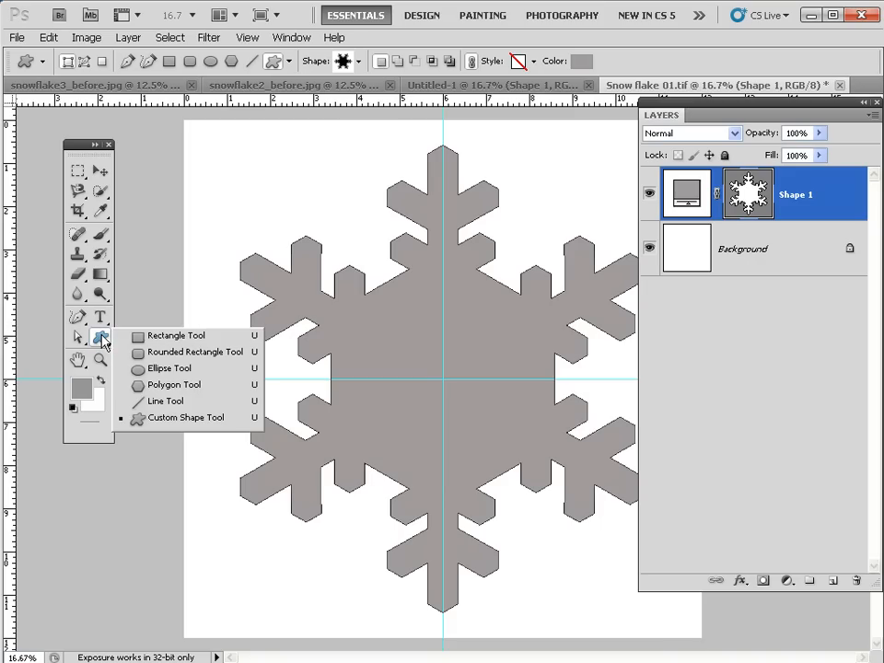
left_click(188, 403)
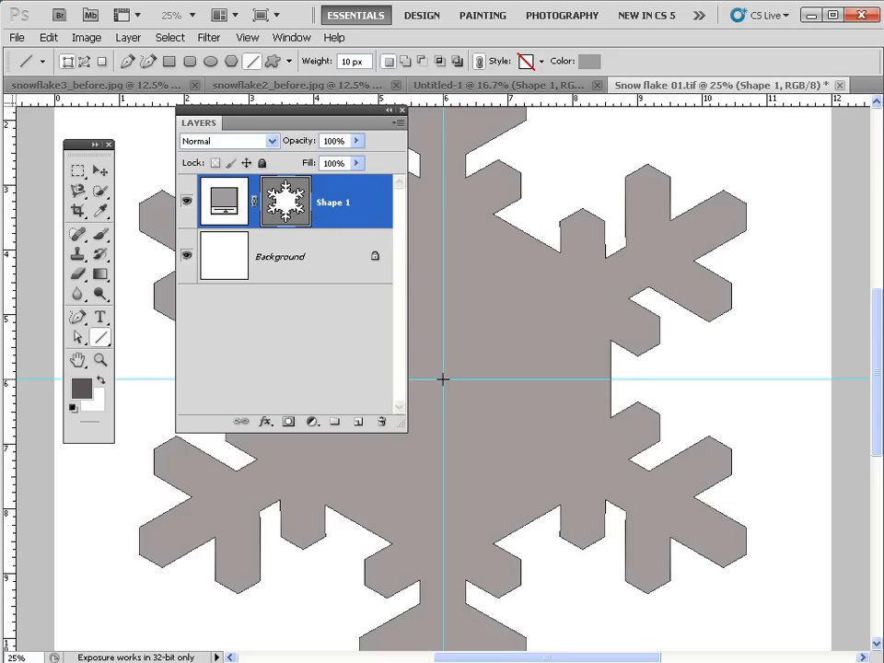
left_click_drag(443, 378, 745, 202)
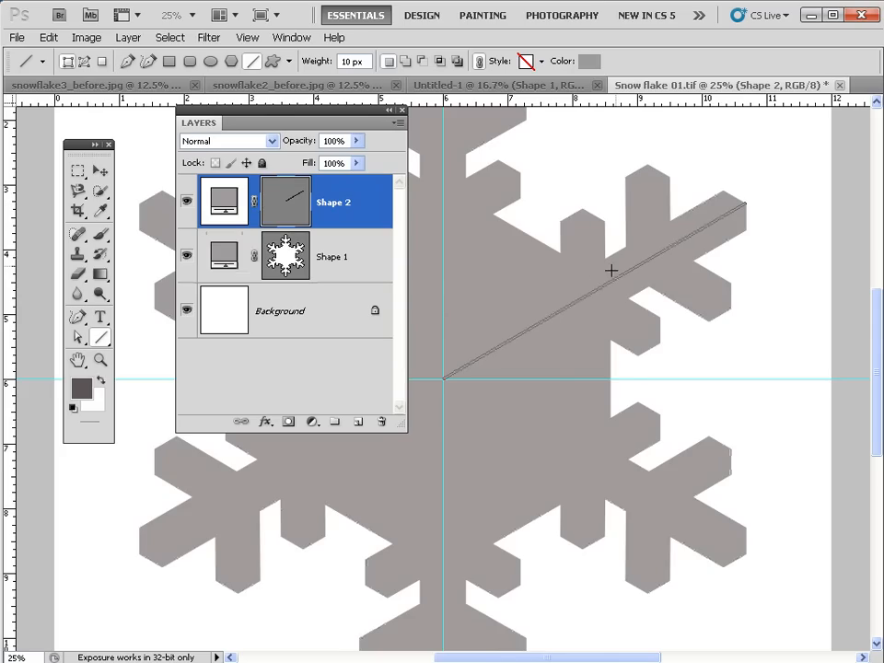
left_click(588, 61)
left_click(178, 344)
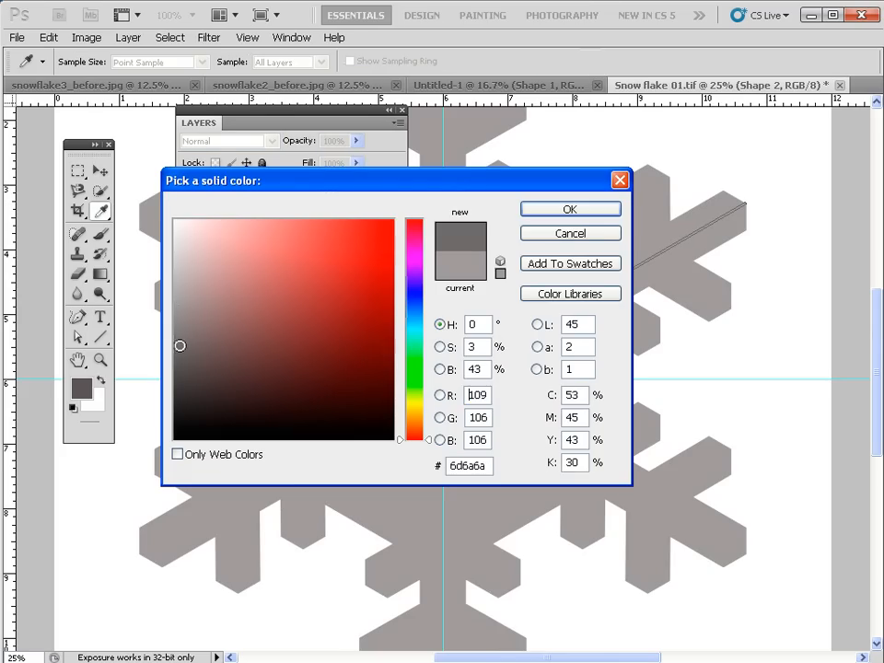
left_click(578, 214)
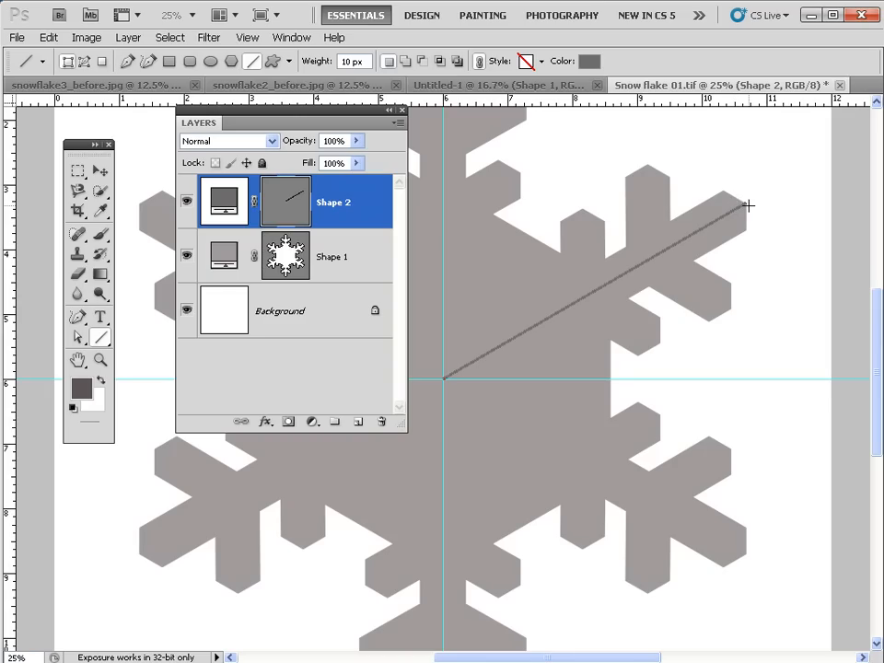
left_click_drag(746, 202, 442, 378)
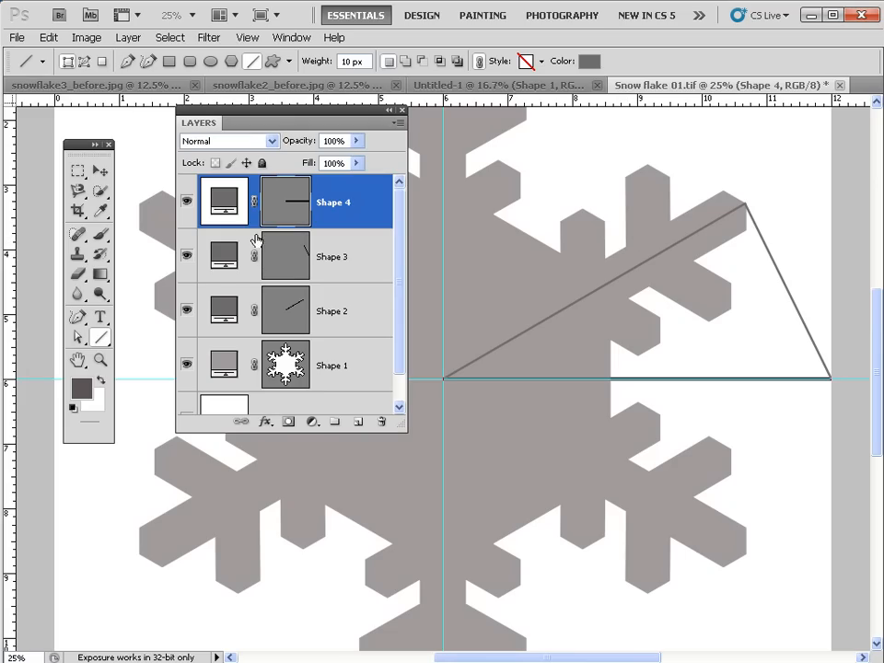
- Merge the three line shape layers into one layer and check it by toggling its visibility
left_click(221, 311, "shift")
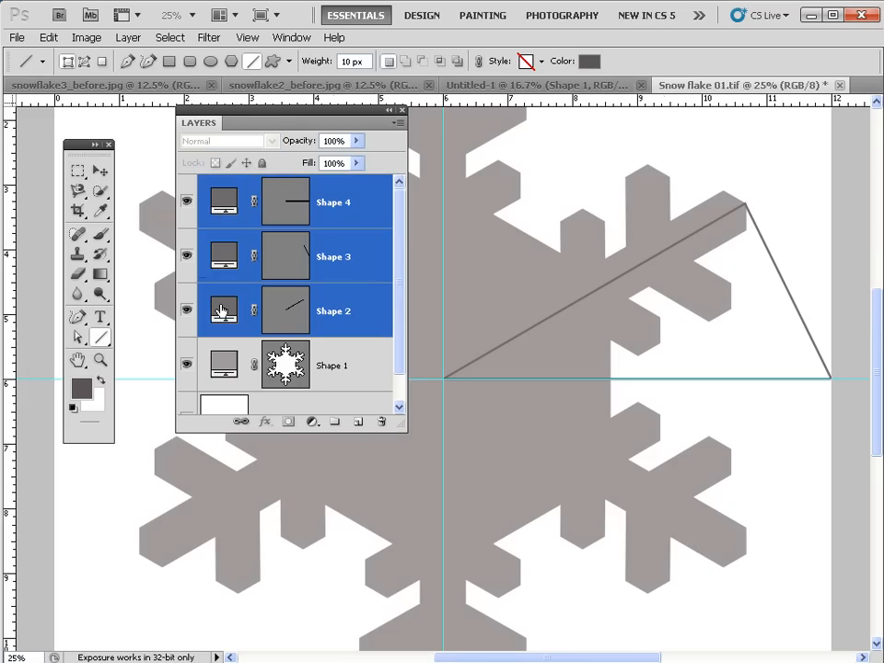
left_click(129, 38)
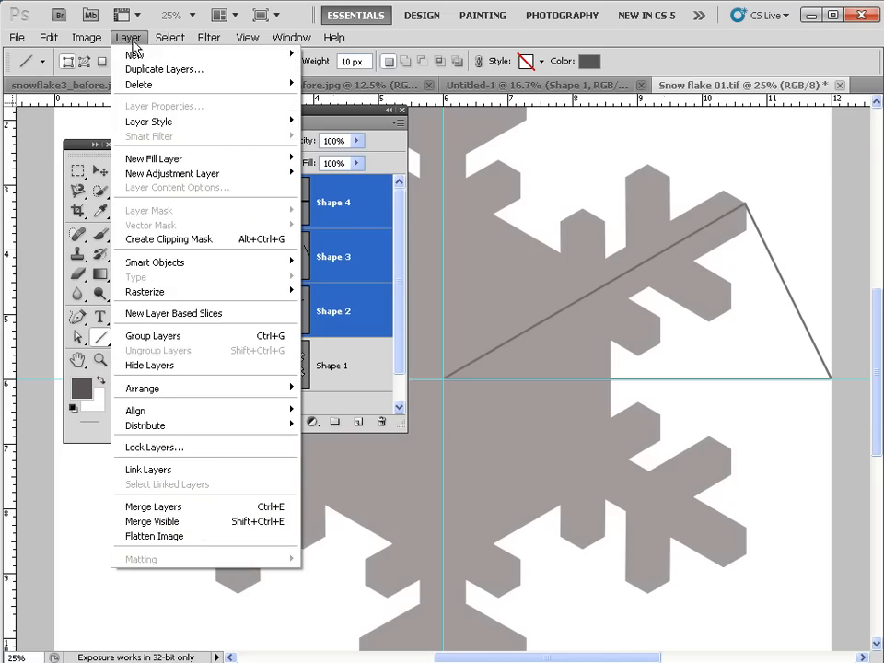
left_click(213, 506)
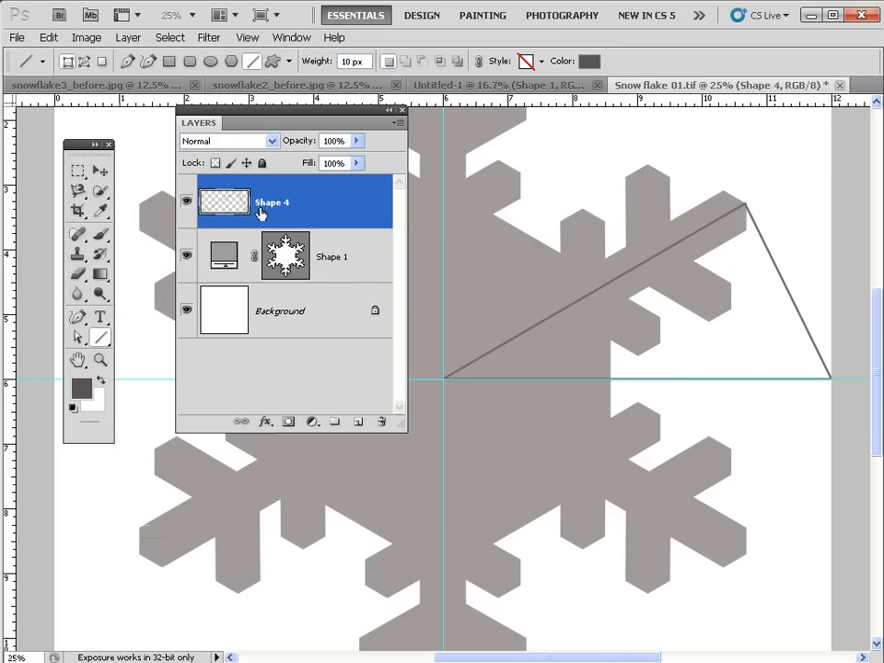
left_click(187, 201)
left_click(187, 201)
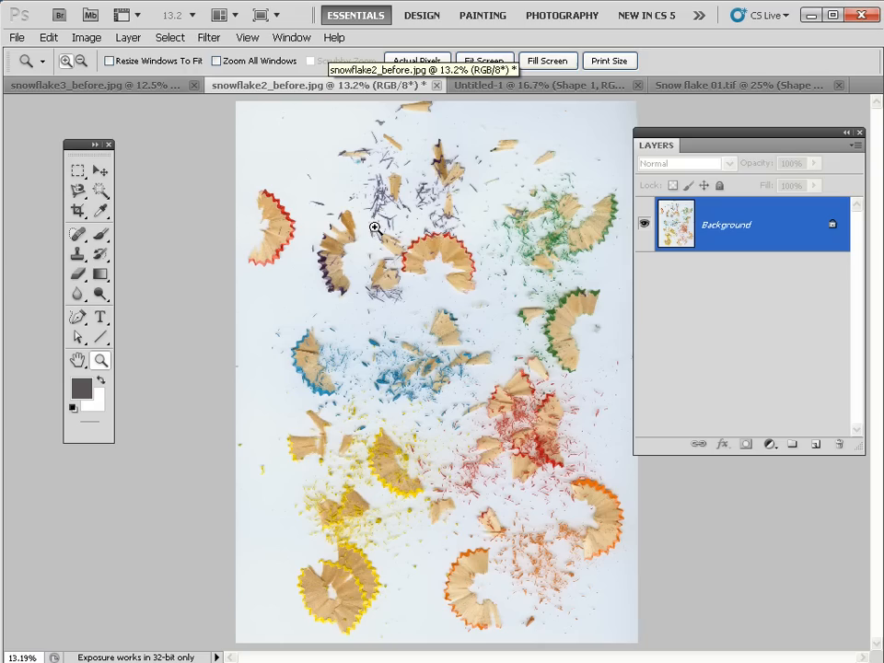
- Try to remove the white background of snowflake2_before.jpg with a non-contiguous Magic Wand selection at tolerance 40, unlocking the Background layer as Layer 0
left_click(100, 191)
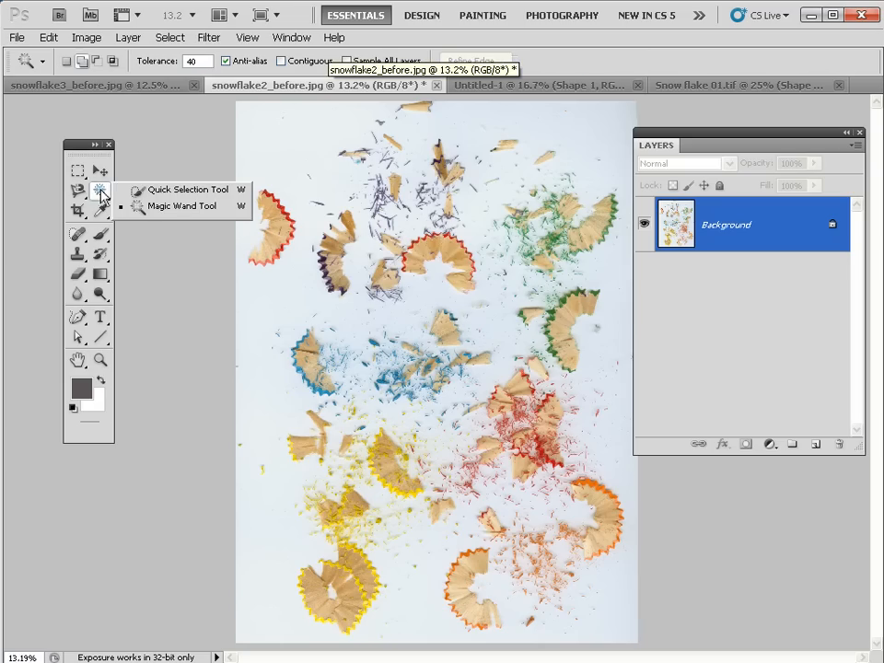
left_click(119, 205)
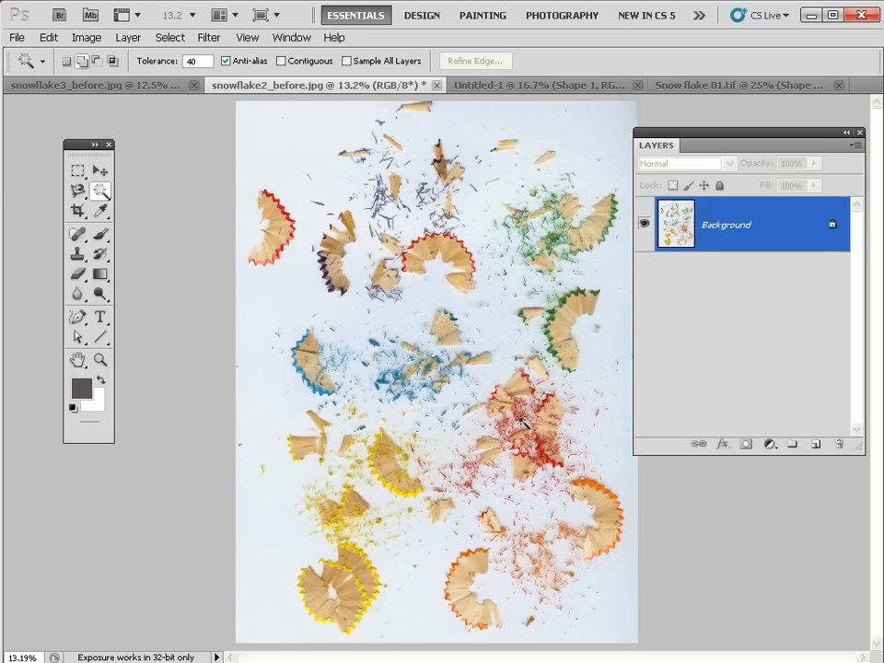
left_click(284, 142)
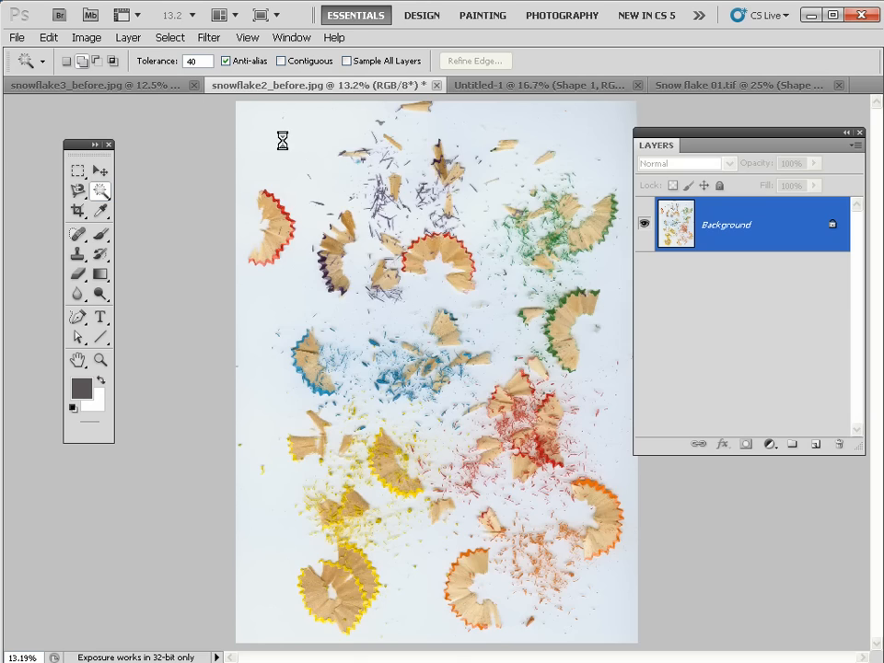
double_click(670, 235)
key("Return")
key("Delete")
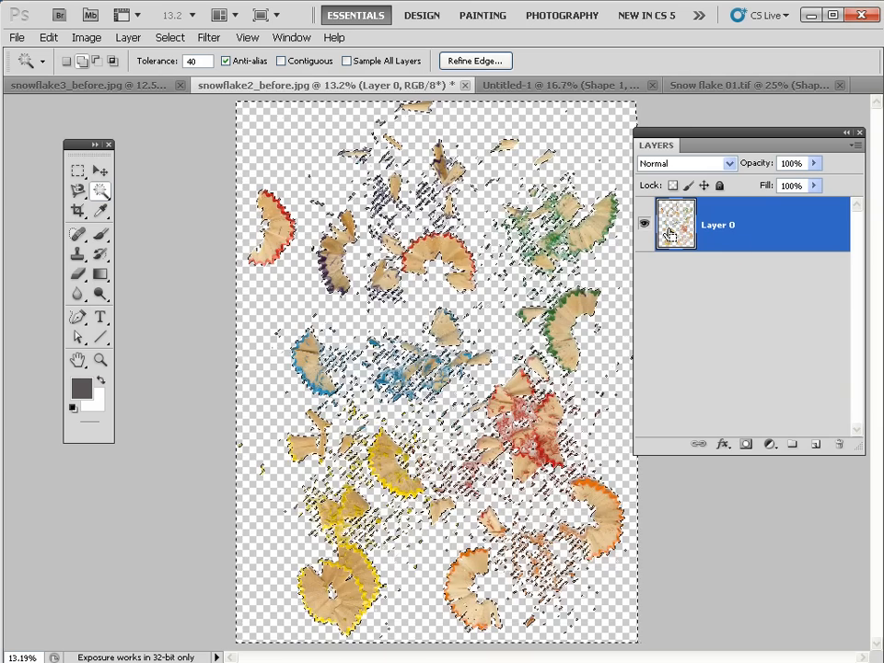
key("ctrl+d")
- Examine the edges of the blue and red shavings at 50% for leftover background, and return to the full image view
key("ctrl+plus")
key("ctrl+plus")
key("ctrl+plus")
key("ctrl+plus")
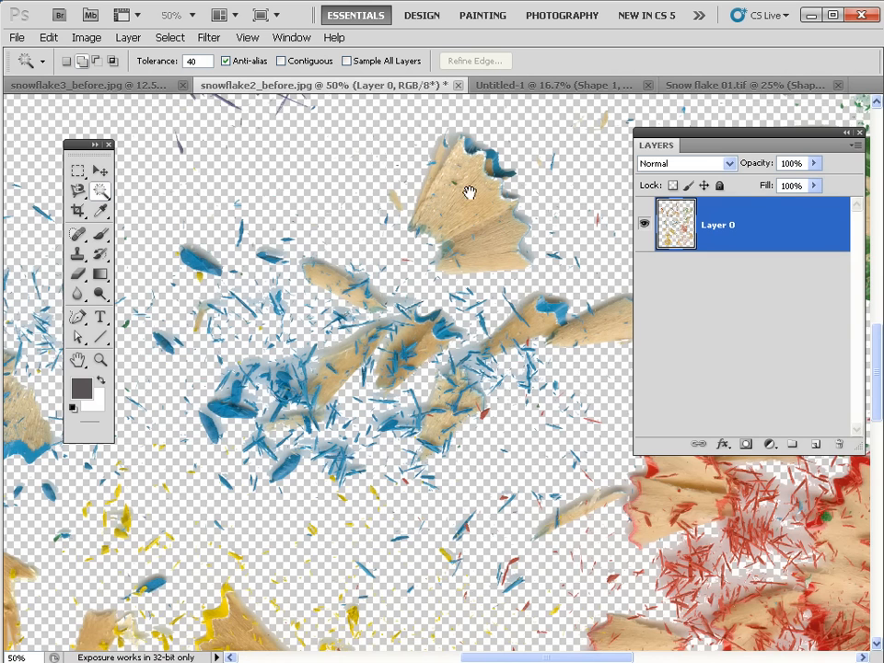
left_click_drag(457, 208, 351, 191)
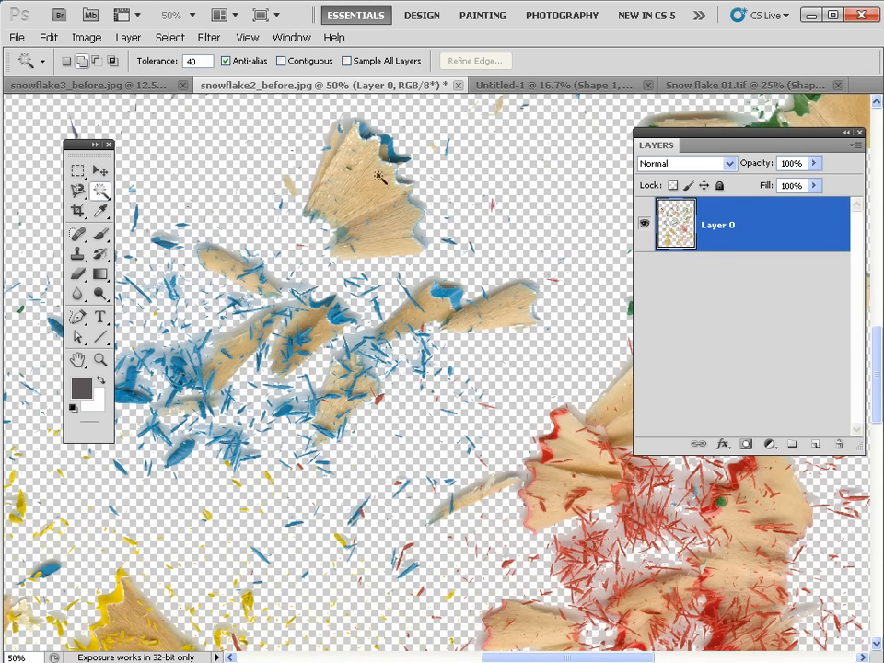
left_click_drag(351, 512, 169, 405)
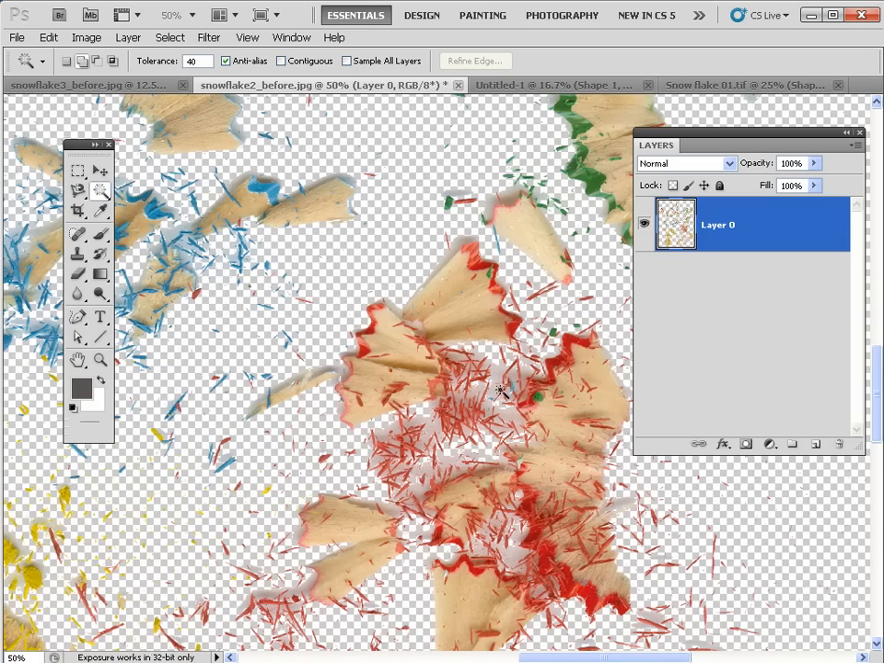
left_click_drag(461, 516, 439, 286)
key("z")
right_click(428, 297)
left_click(450, 304)
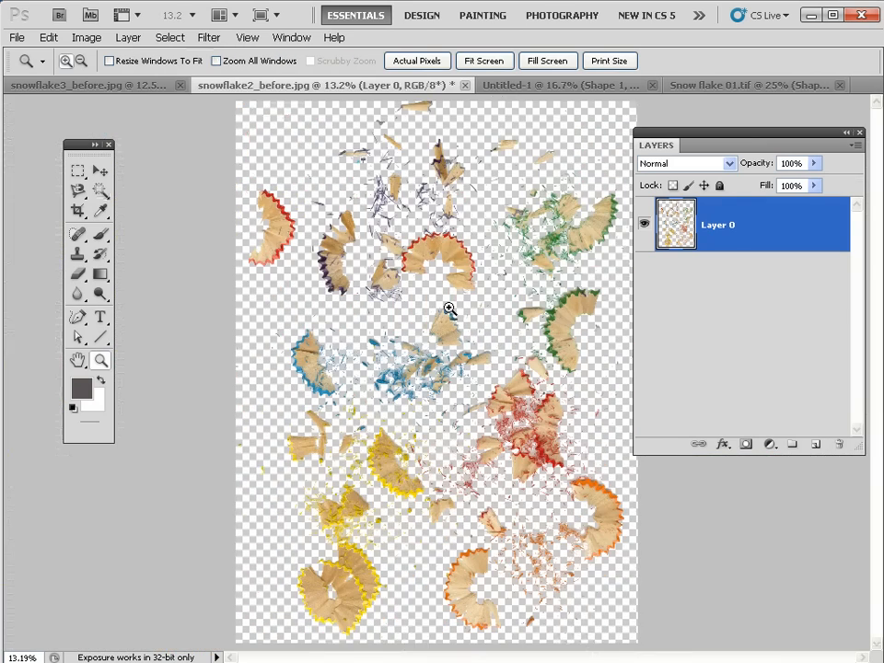
- Undo the deselection, background deletion, layer conversion and Magic Wand selection
key("ctrl+alt+z")
key("ctrl+alt+z")
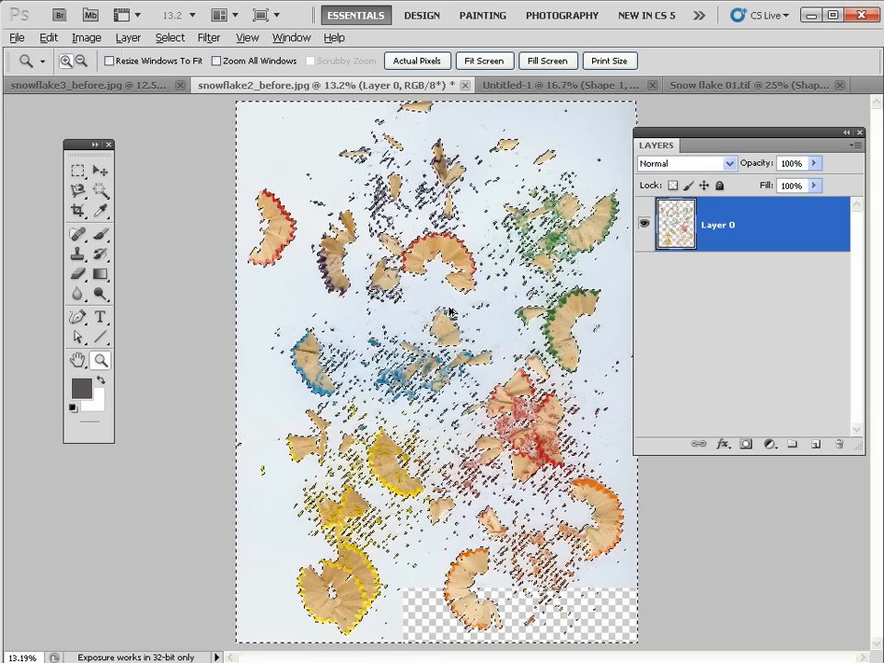
key("ctrl+alt+z")
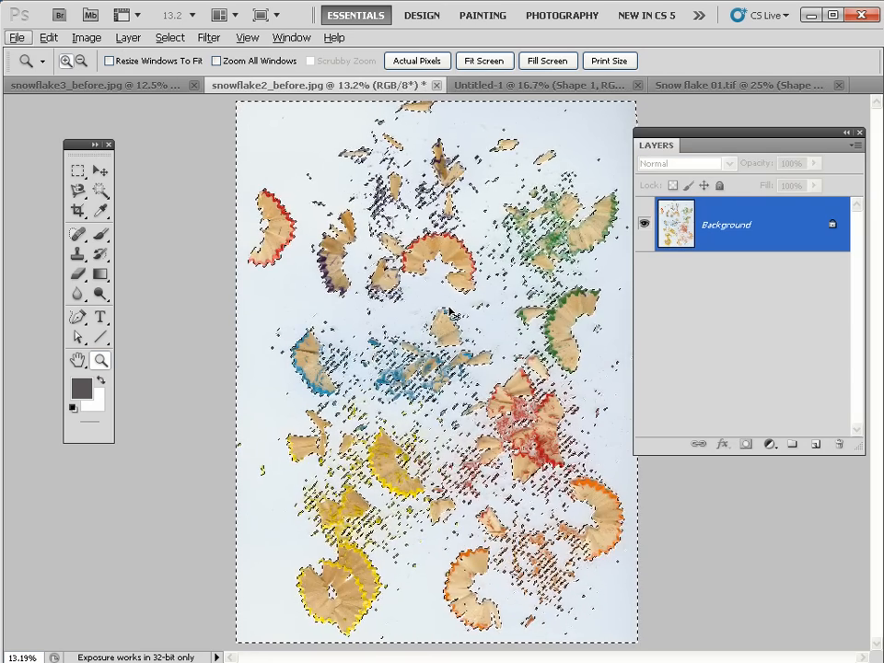
key("ctrl+alt+z")
- Show the channels, compare the Red, Green and Blue channels individually, and duplicate the Blue channel
left_click(291, 38)
left_click(292, 187)
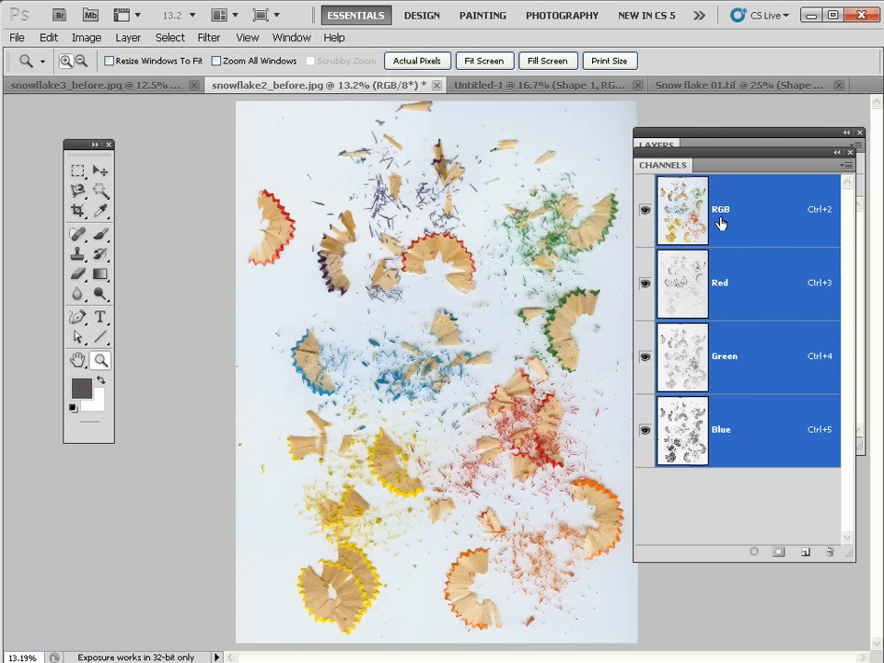
left_click(684, 281)
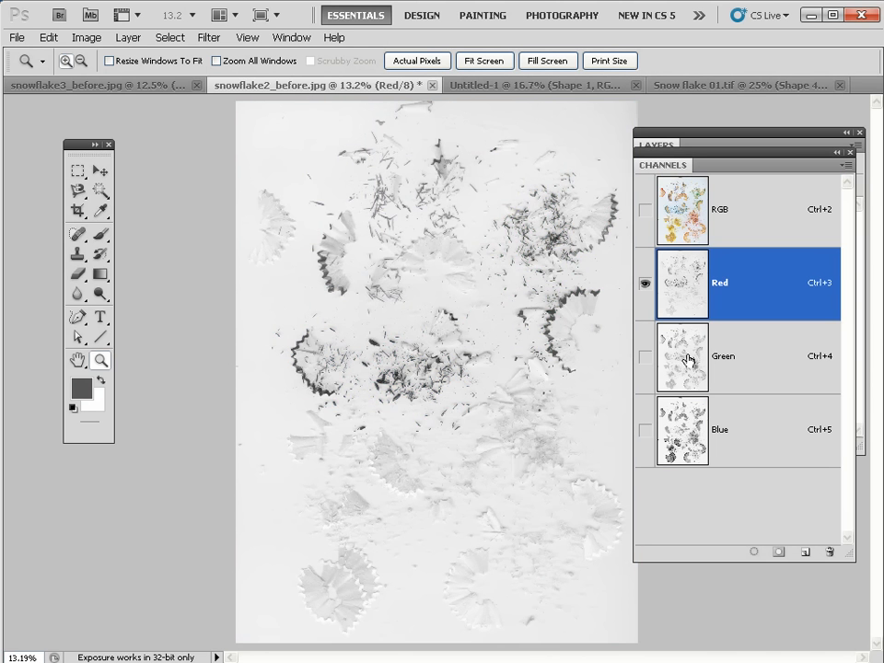
left_click(688, 357)
left_click(691, 430)
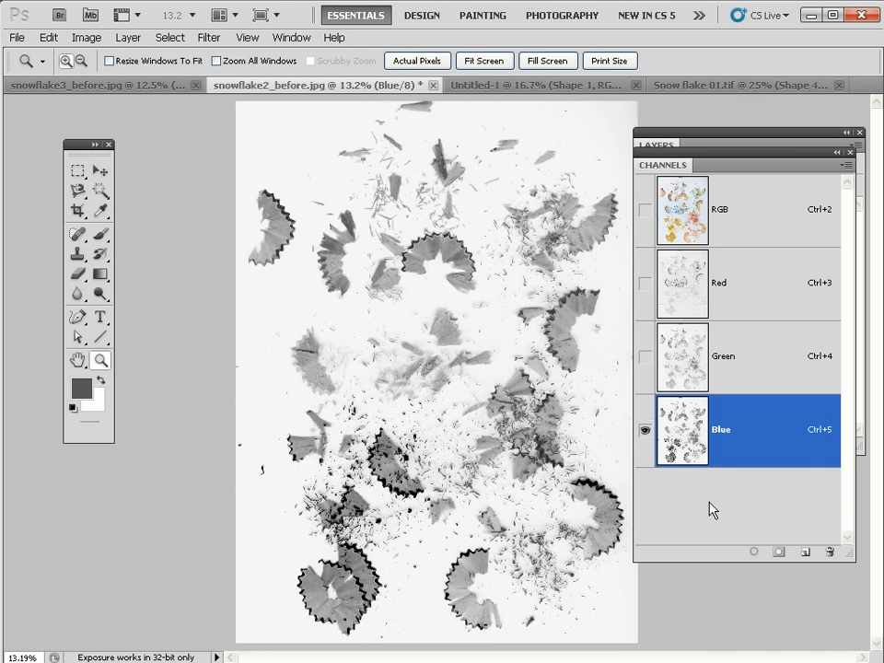
left_click_drag(704, 431, 805, 550)
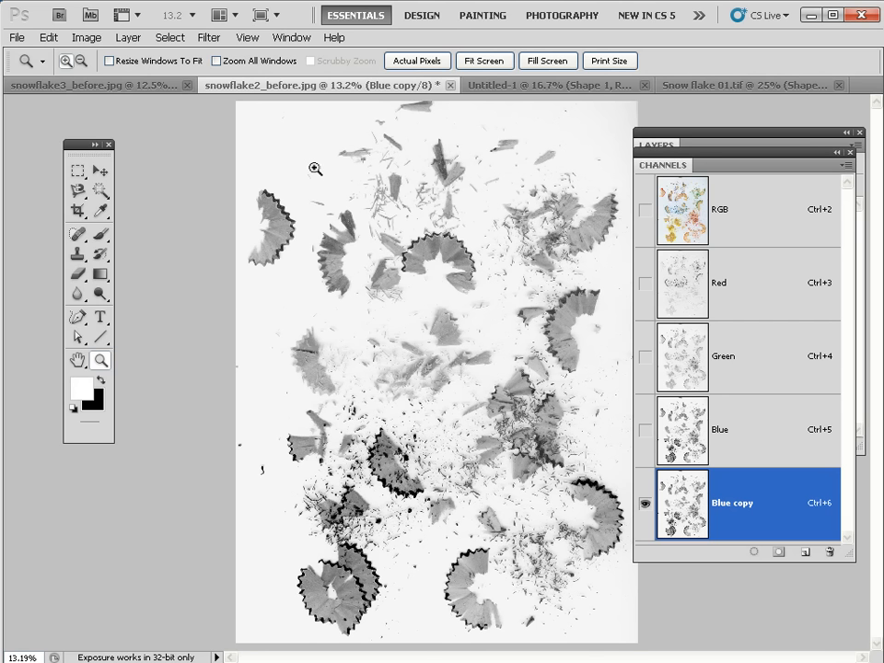
- Apply Levels to the Blue copy channel with input values 157 for shadows, 0.56 for midtones and 218 for highlights
left_click(85, 37)
mouse_move(101, 77)
left_click(298, 93)
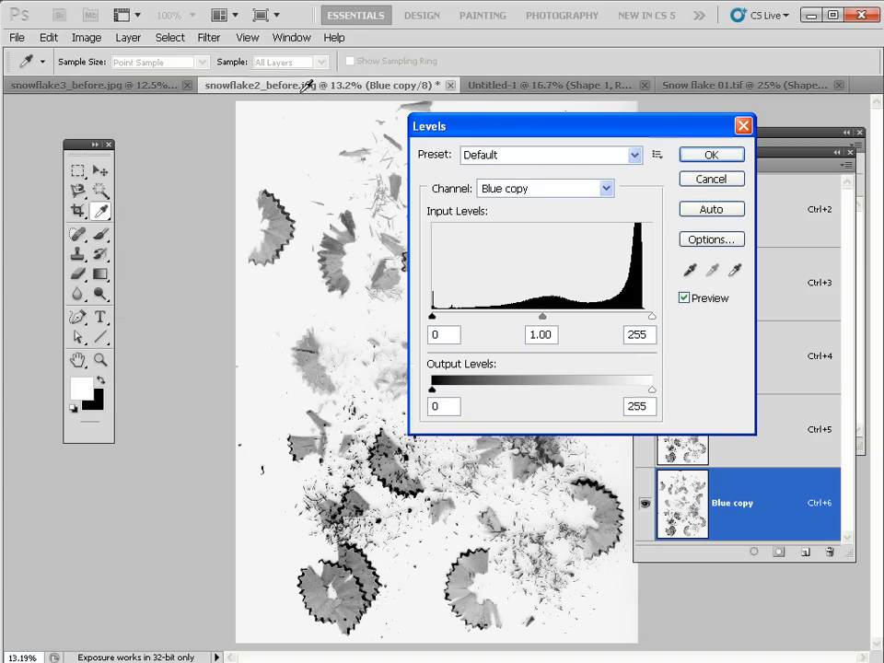
key("alt")
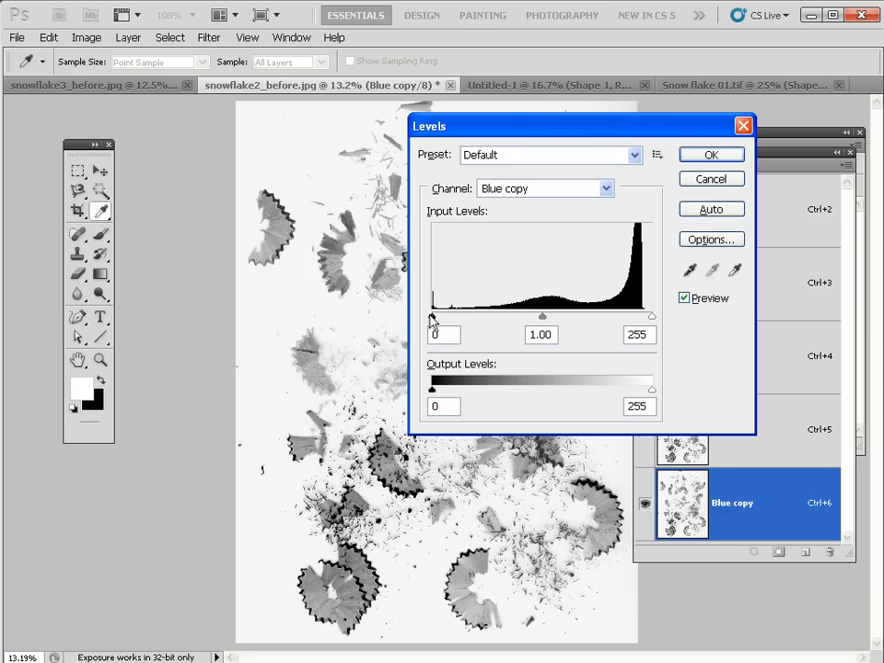
left_click_drag(433, 317, 570, 322)
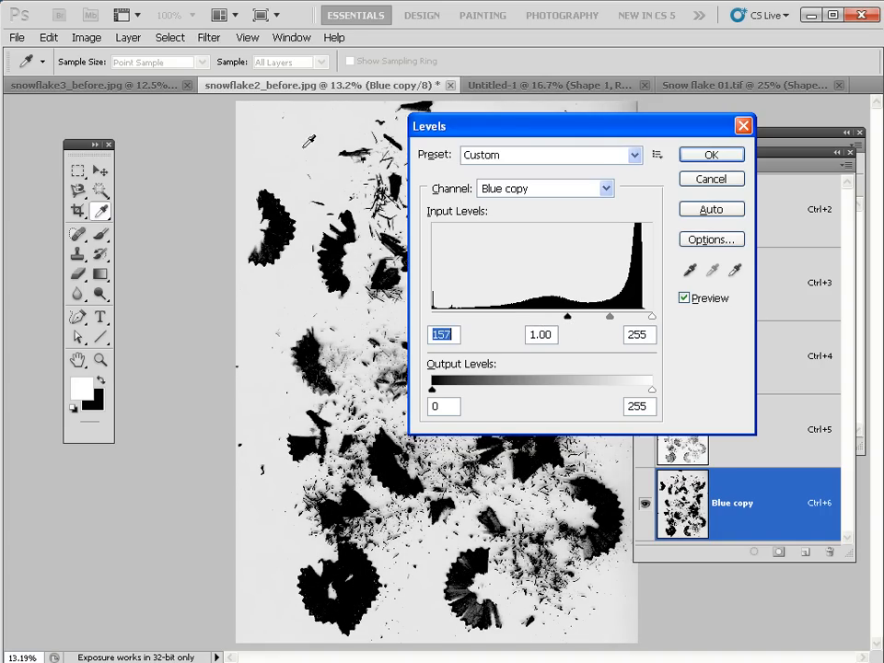
left_click_drag(653, 320, 618, 318)
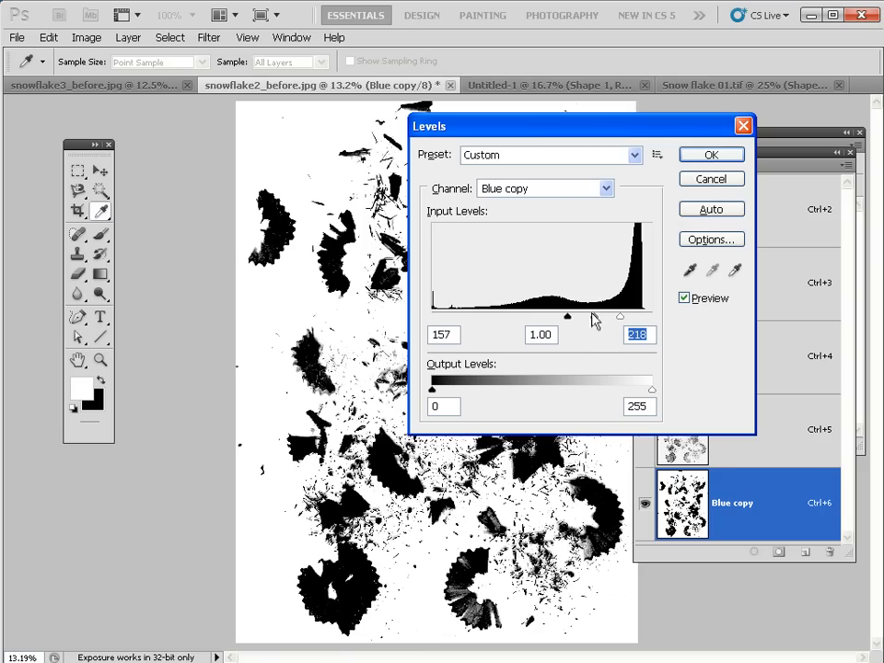
left_click_drag(596, 319, 604, 319)
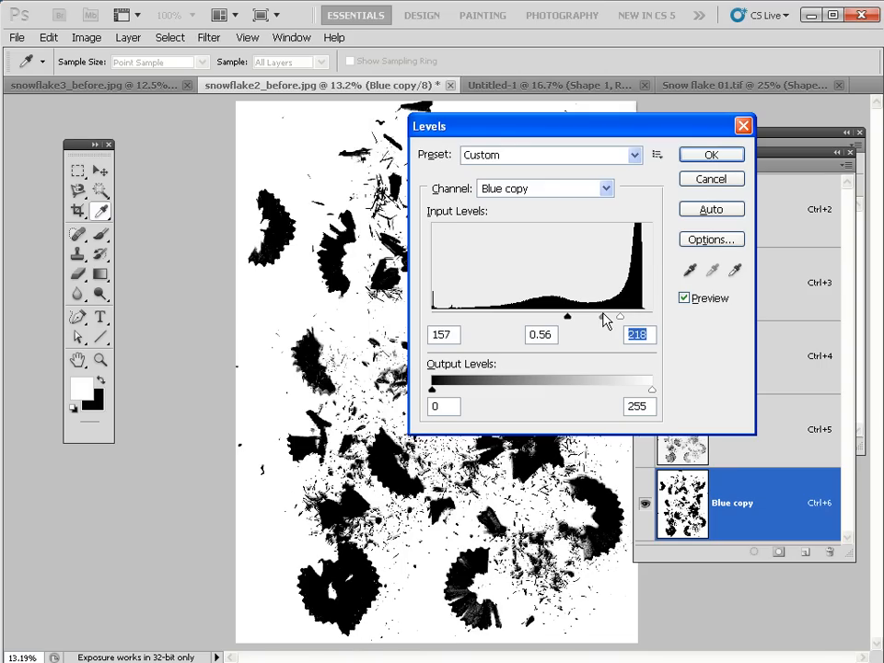
left_click_drag(603, 314, 603, 315)
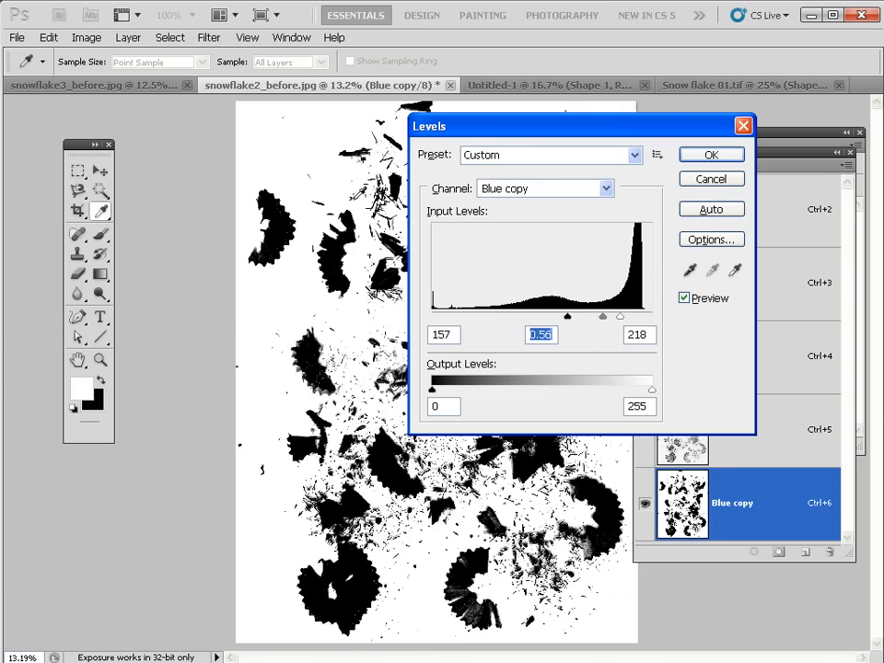
left_click(709, 155)
key("z")
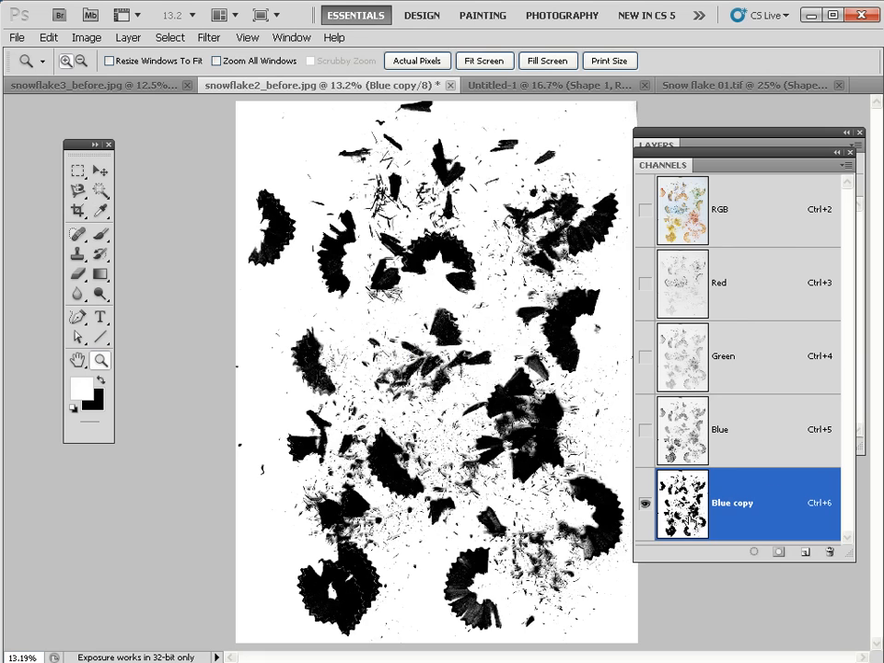
- Load the Blue copy channel as a selection, invert it to select the shavings, and return to the RGB composite
left_click(692, 500, "ctrl")
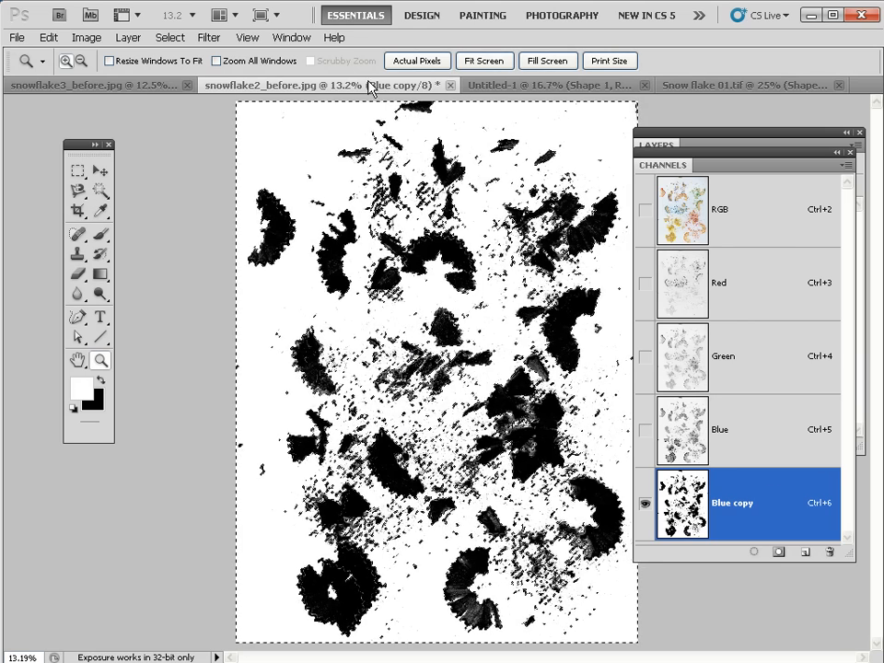
left_click(171, 37)
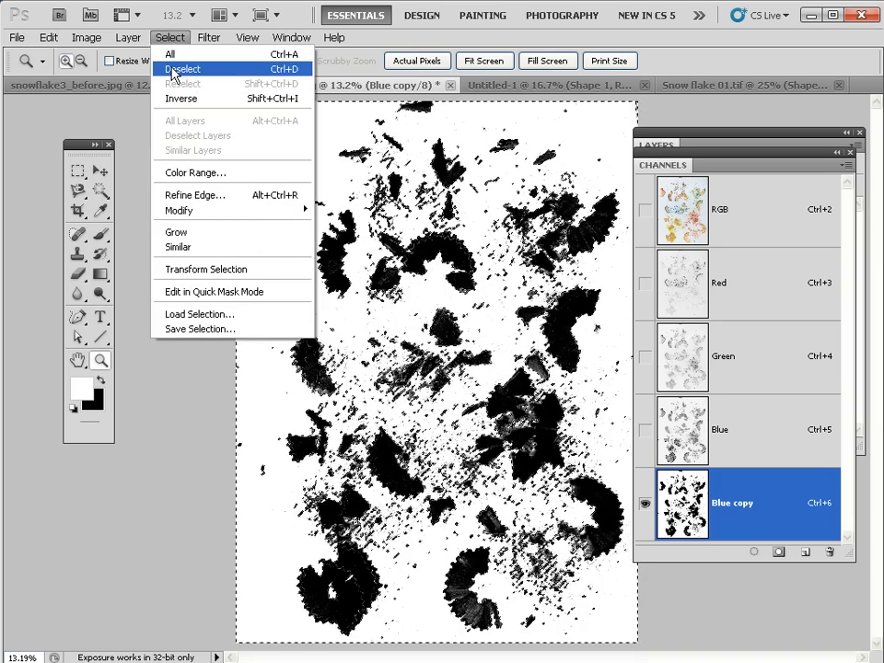
left_click(181, 97)
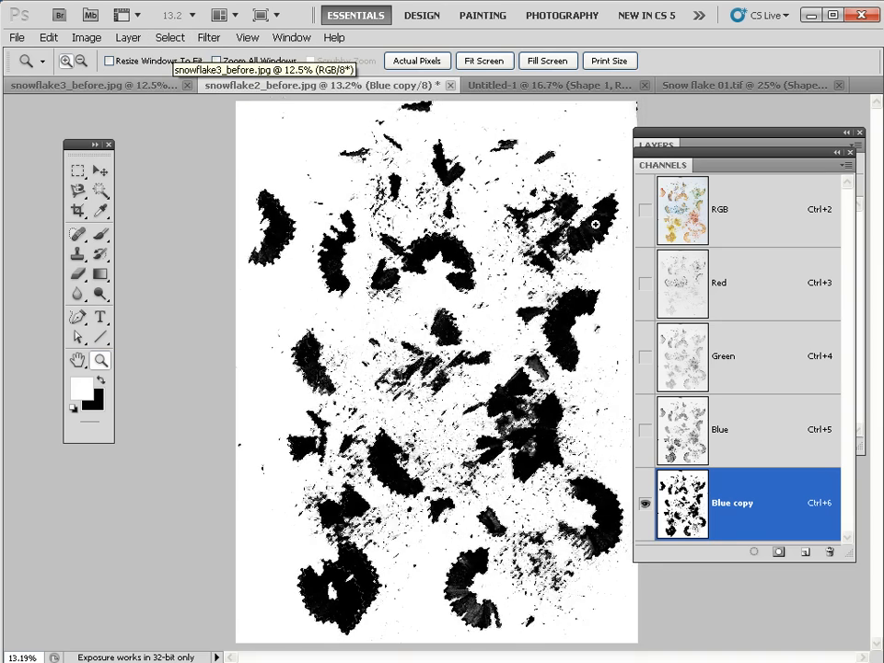
left_click(682, 216)
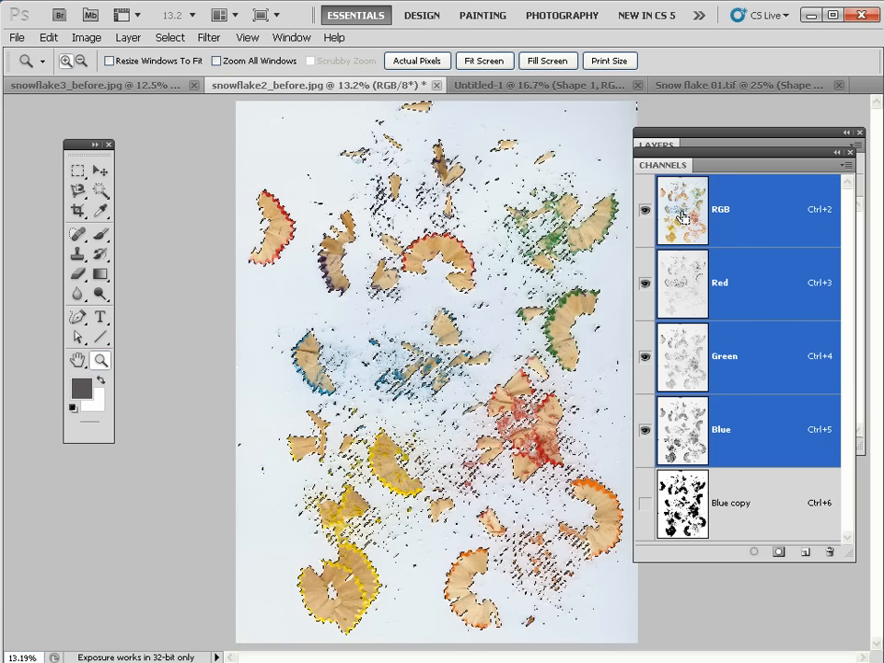
- Copy the selected shavings to a new layer, close the channels and hide the Background layer
key("ctrl+j")
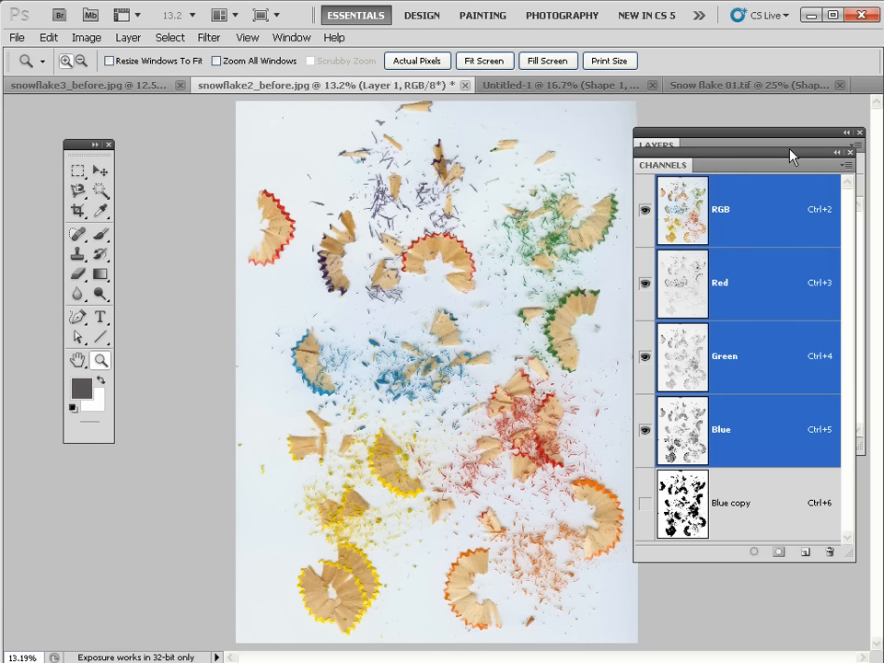
left_click(850, 153)
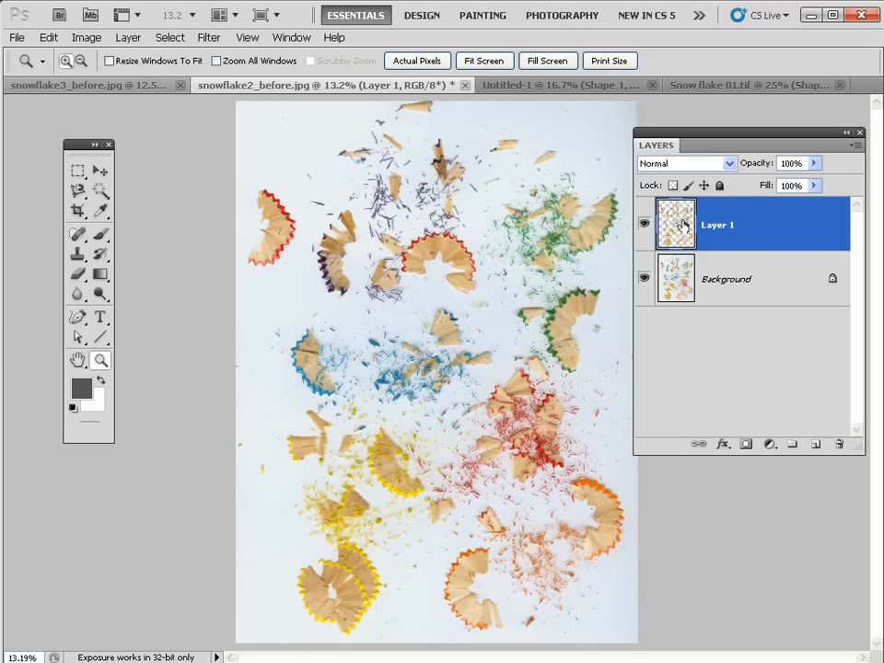
left_click(642, 281)
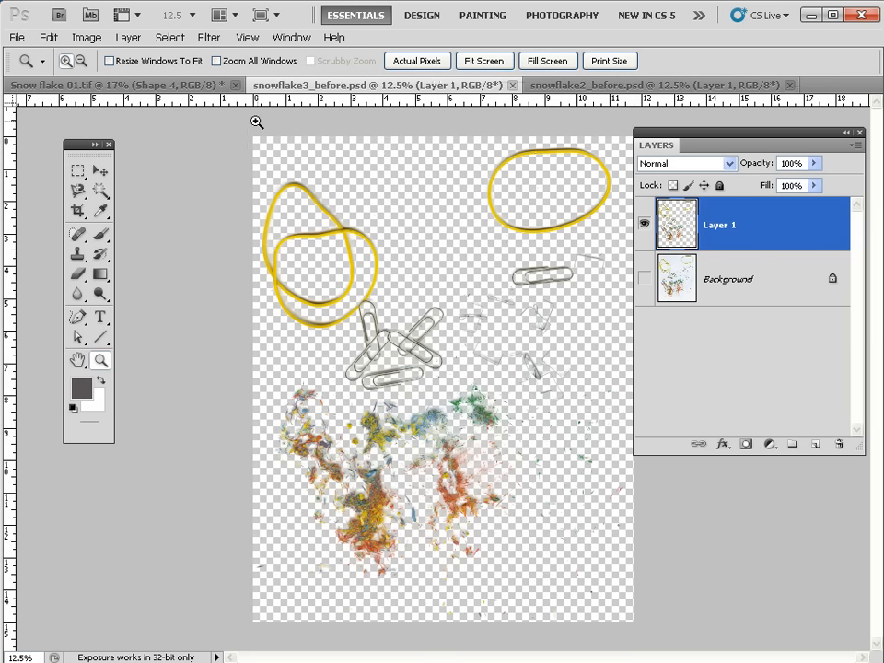
- Outline the red-edged shaving in snowflake2_before.psd with a Polygonal Lasso selection at 0 px feather
left_click(322, 136)
left_click(322, 135)
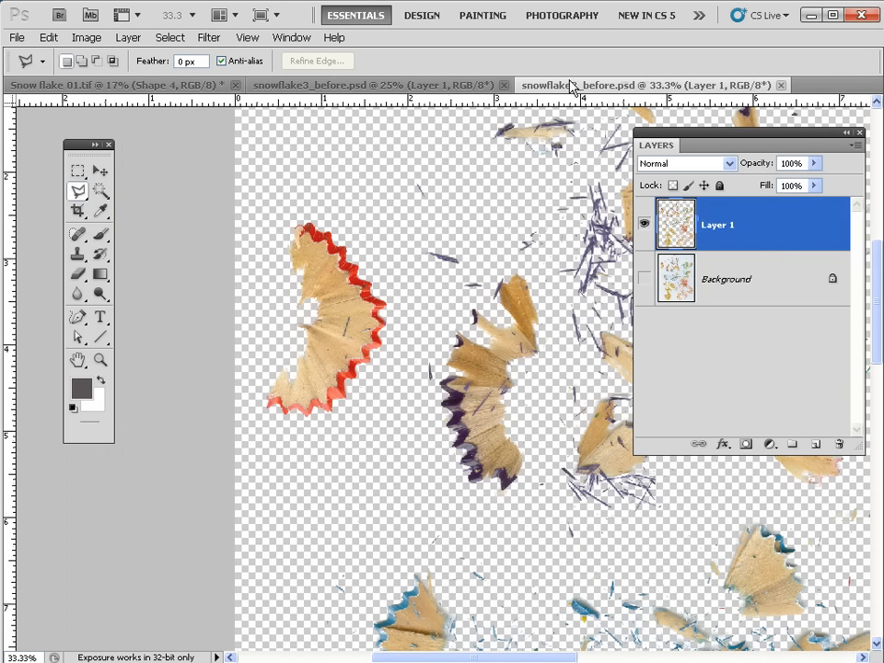
left_click(78, 193)
left_click(157, 212)
left_click(284, 316)
left_click(273, 210)
left_click(323, 191)
left_click(396, 297)
left_click(397, 365)
left_click(328, 460)
left_click(260, 443)
left_click(252, 386)
left_click(282, 312)
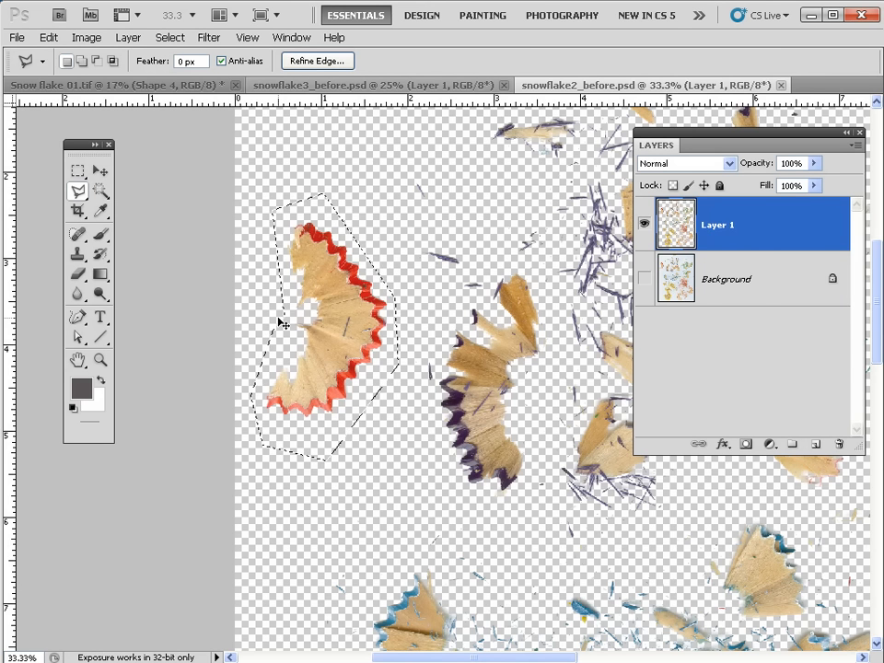
- Paste the copied red-edged shaving into Snow flake 01.tif and scale it proportionally to 20%
key("ctrl+Tab")
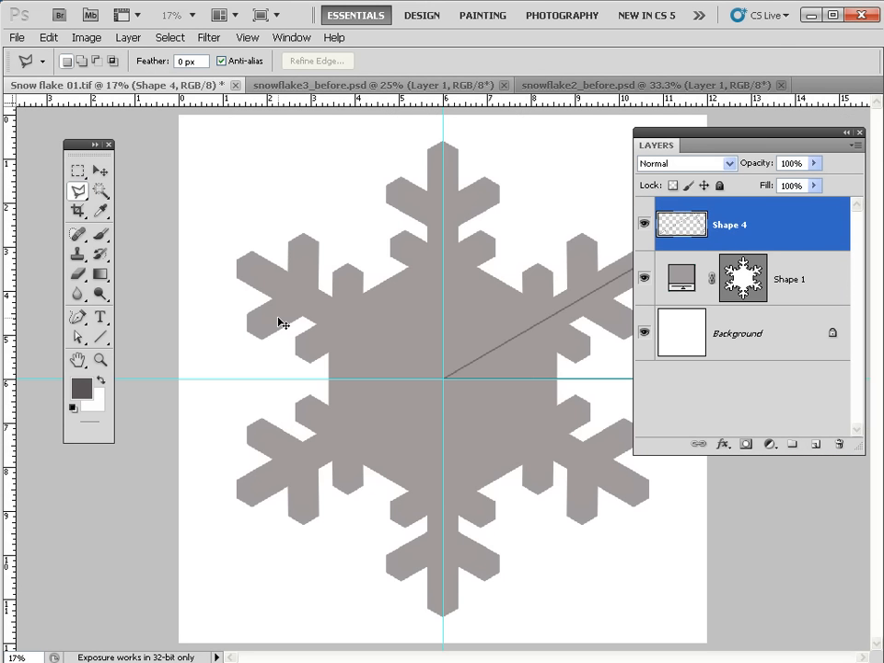
key("ctrl+v")
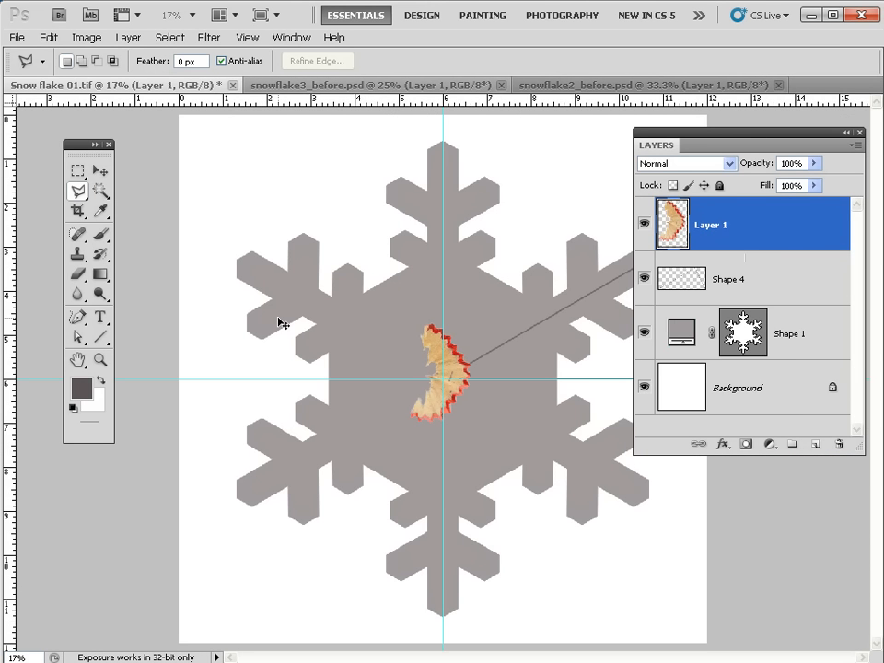
key("ctrl+t")
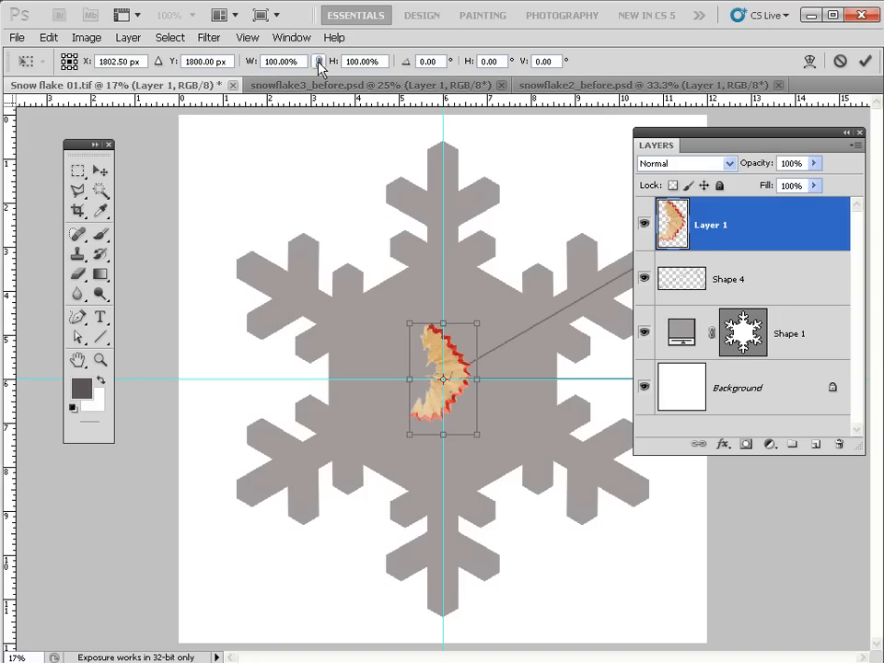
left_click(285, 61)
type("20")
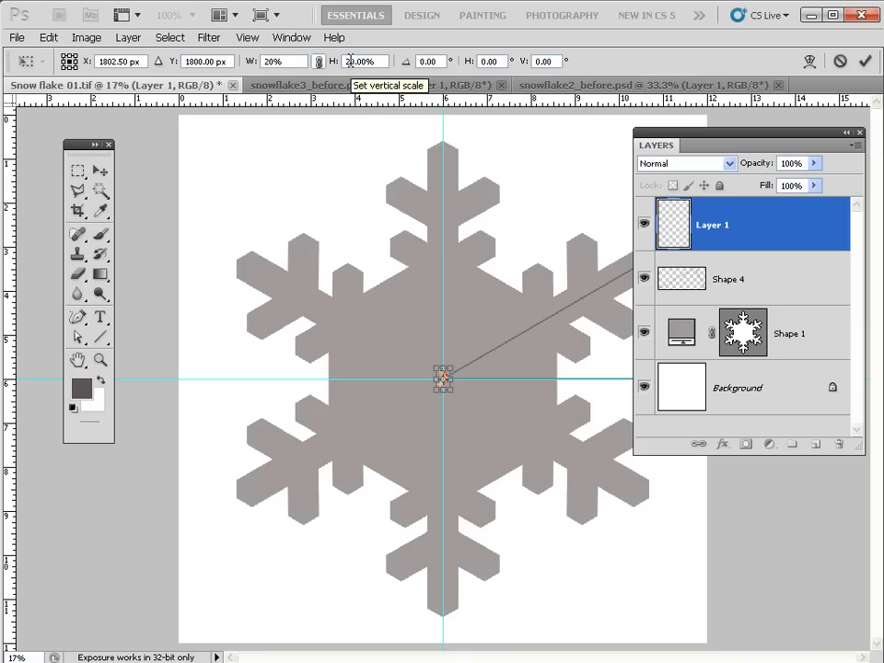
key("Return")
- Move the shaving onto the tip of the short side branch just above the horizontal guide, inside the wedge outline
key("l")
key("ctrl+plus")
key("ctrl+plus")
key("ctrl+plus")
key("ctrl+plus")
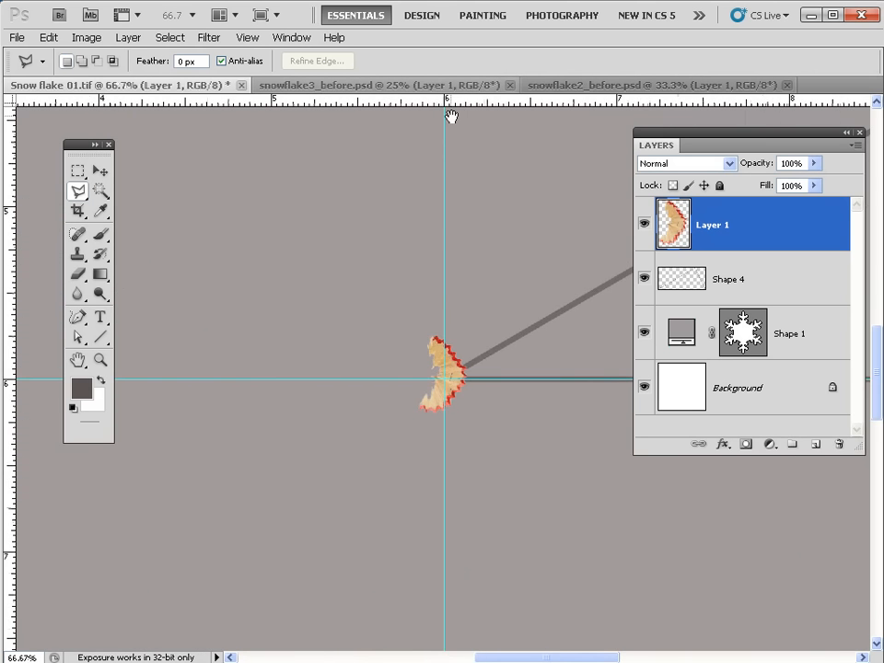
left_click_drag(521, 201, 470, 526)
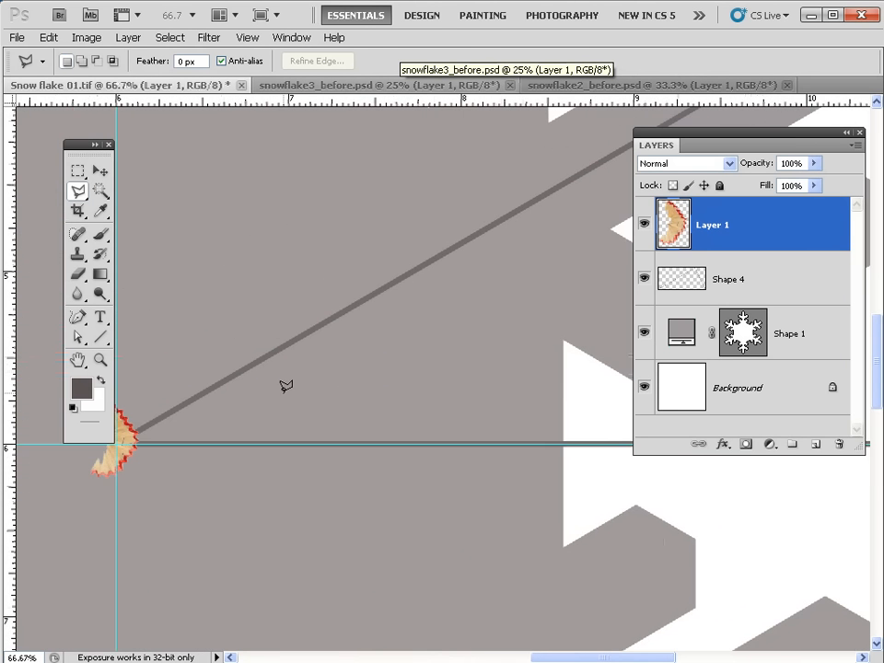
left_click(99, 171)
mouse_move(104, 467)
left_mouse_down()
mouse_move(443, 412)
mouse_move(539, 374)
left_mouse_up()
key("space")
left_click_drag(550, 422, 284, 422)
left_click_drag(297, 350, 435, 320)
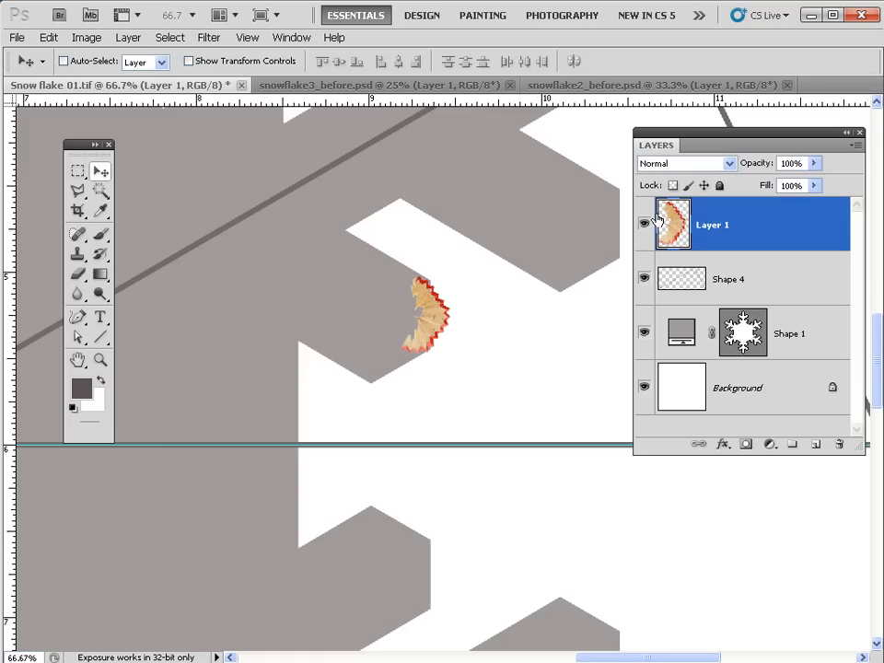
- Duplicate the shaving layer, move the copy to the tip of the next outer branch, and rotate it counter-clockwise to fit the corner
left_click_drag(681, 223, 815, 443)
left_click_drag(612, 348, 529, 381)
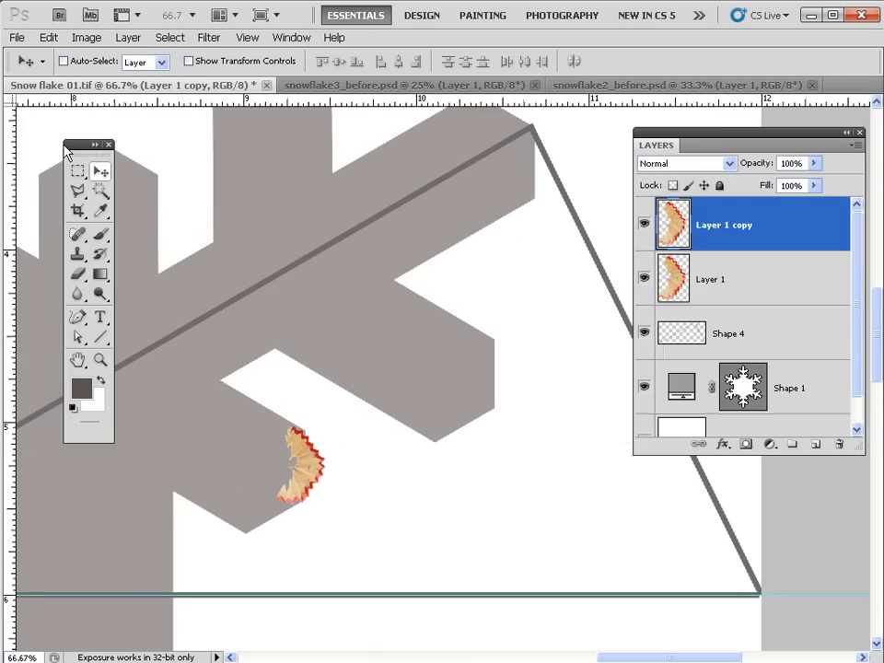
left_click_drag(304, 473, 493, 361)
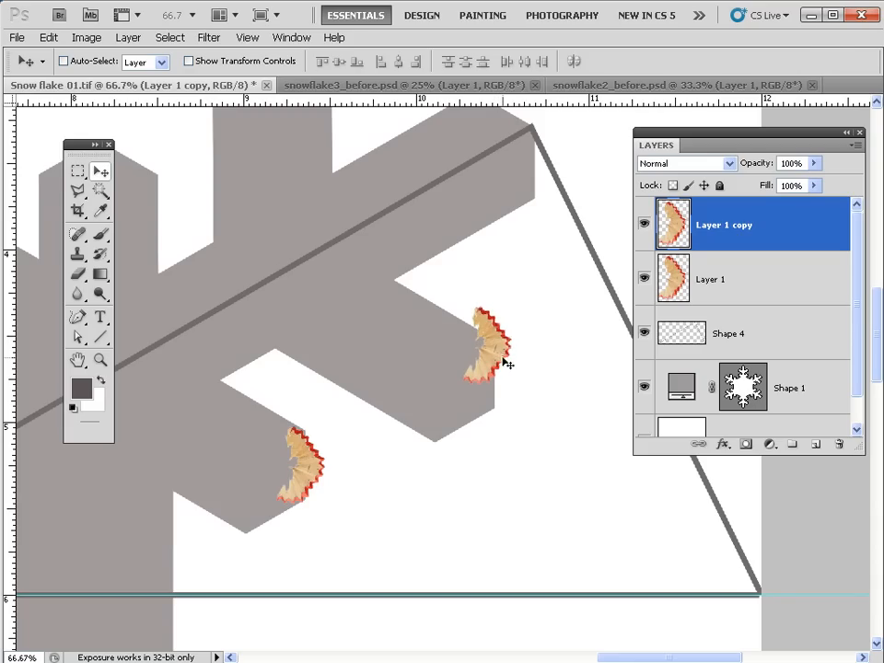
key("ctrl+t")
left_click_drag(562, 393, 562, 347)
left_click_drag(504, 362, 495, 353)
key("Return")
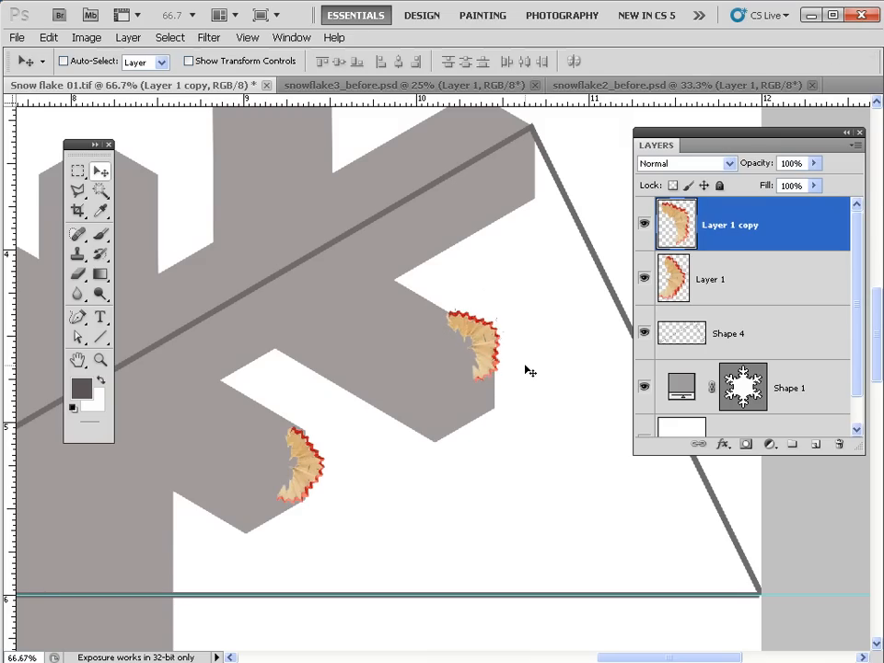
- Duplicate the rotated shaving, move the copy to the hexagon body's edge at the horizontal guide, and rotate it about 98 degrees
left_click_drag(737, 241, 819, 445)
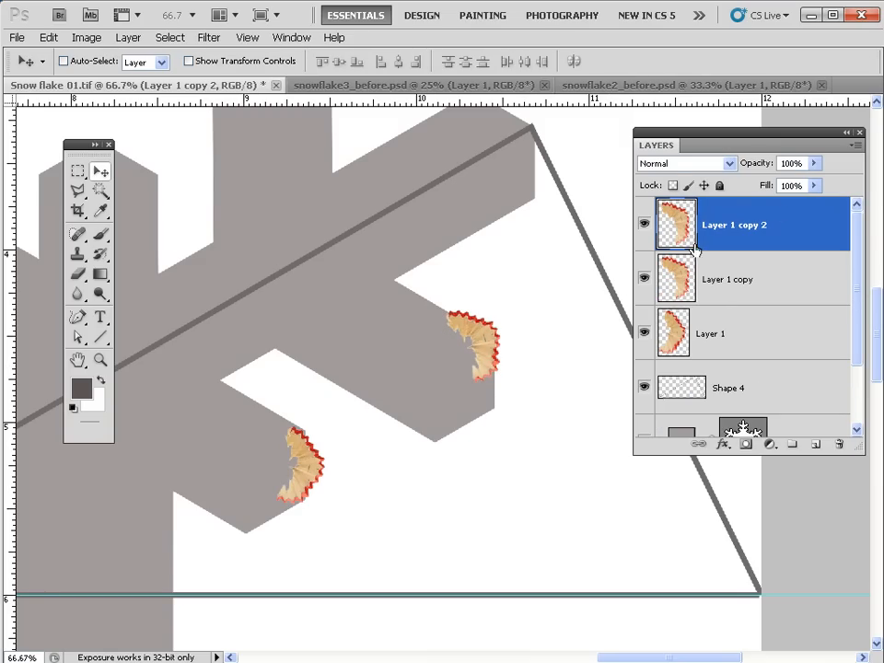
left_click_drag(480, 349, 233, 509)
key("space")
left_click_drag(326, 526, 497, 380)
left_click_drag(397, 361, 334, 420)
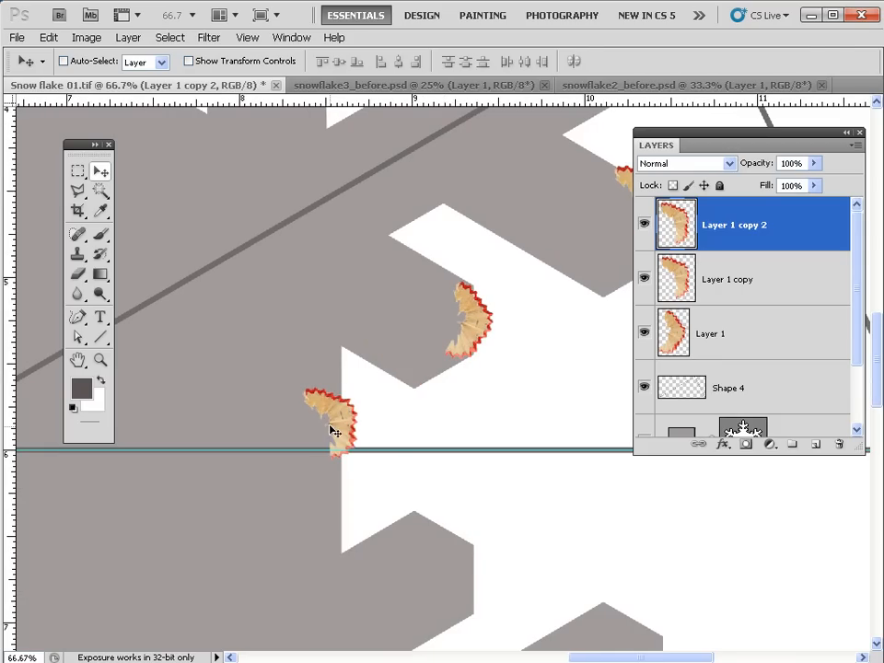
key("ctrl+t")
left_click_drag(440, 397, 339, 502)
left_click_drag(357, 436, 338, 447)
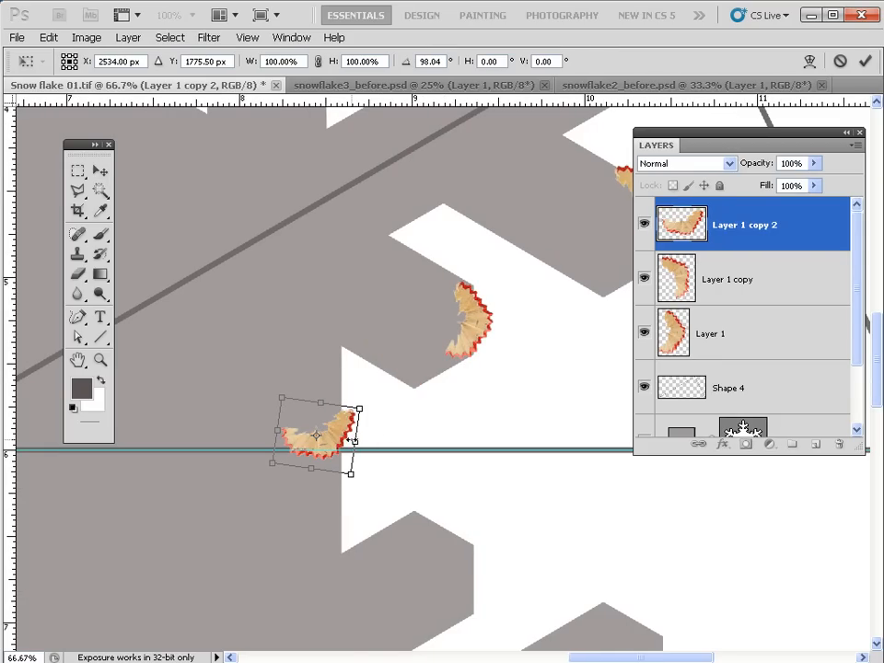
key("Return")
left_click_drag(420, 440, 304, 512)
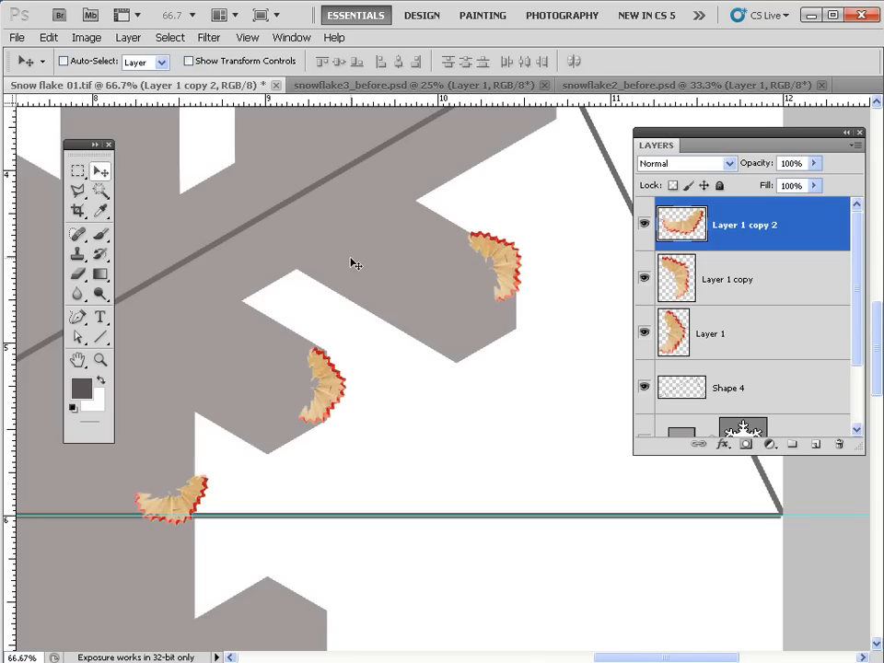
left_click_drag(529, 156, 526, 270)
left_click_drag(292, 445, 565, 298)
left_click_drag(479, 287, 223, 358)
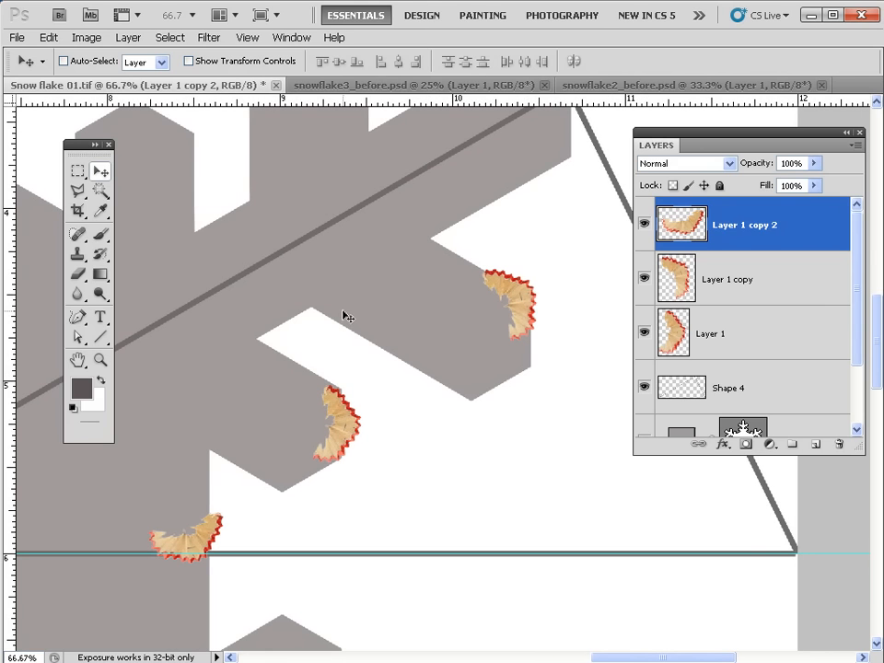
- Paste the paper clip copied from snowflake3_before.psd into Snow flake 01.tif and scale it proportionally to 20%
key("l")
key("ctrl+Tab")
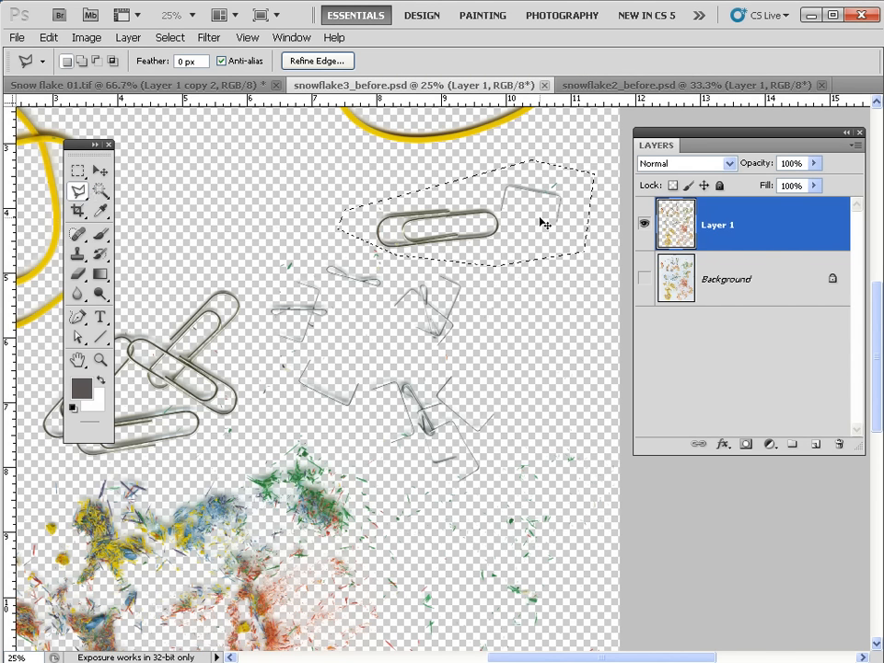
key("ctrl+Tab")
key("ctrl+Tab")
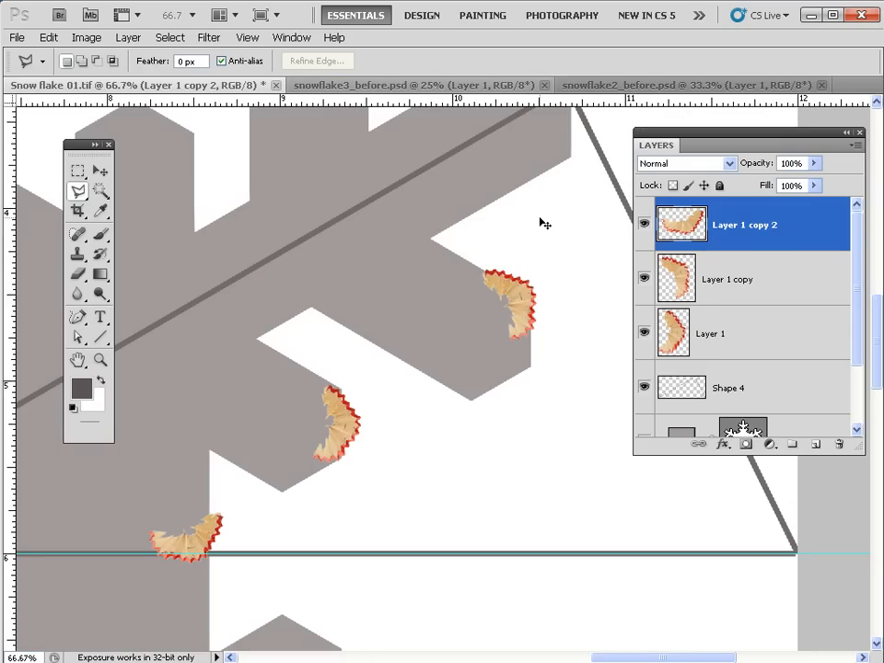
key("ctrl+v")
key("ctrl+t")
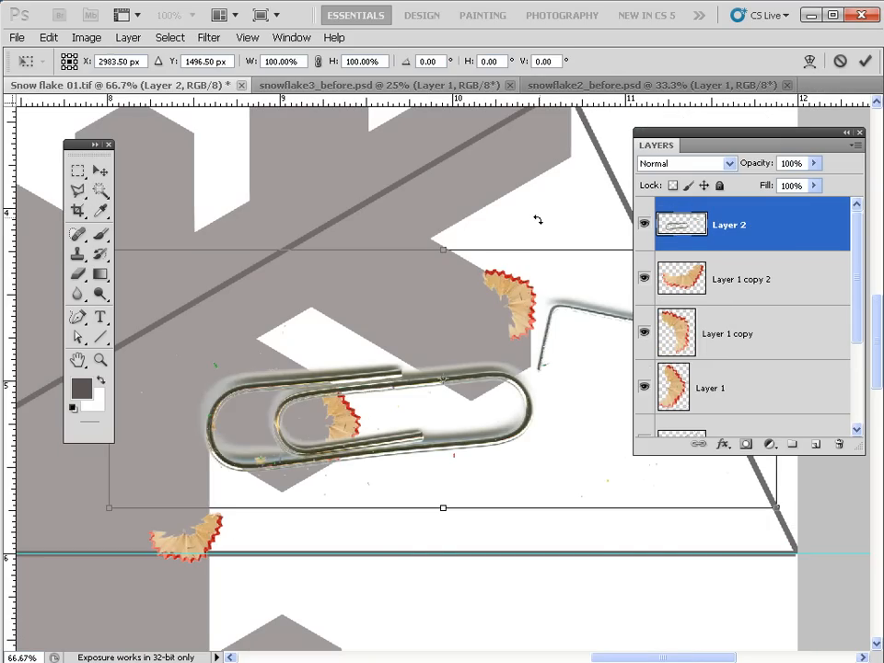
left_click(276, 61)
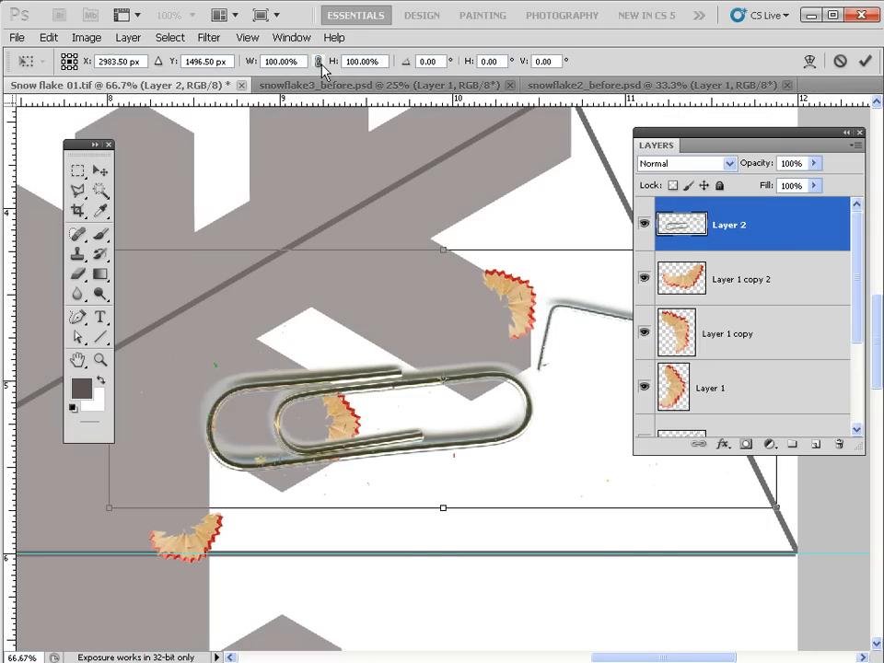
type("20%")
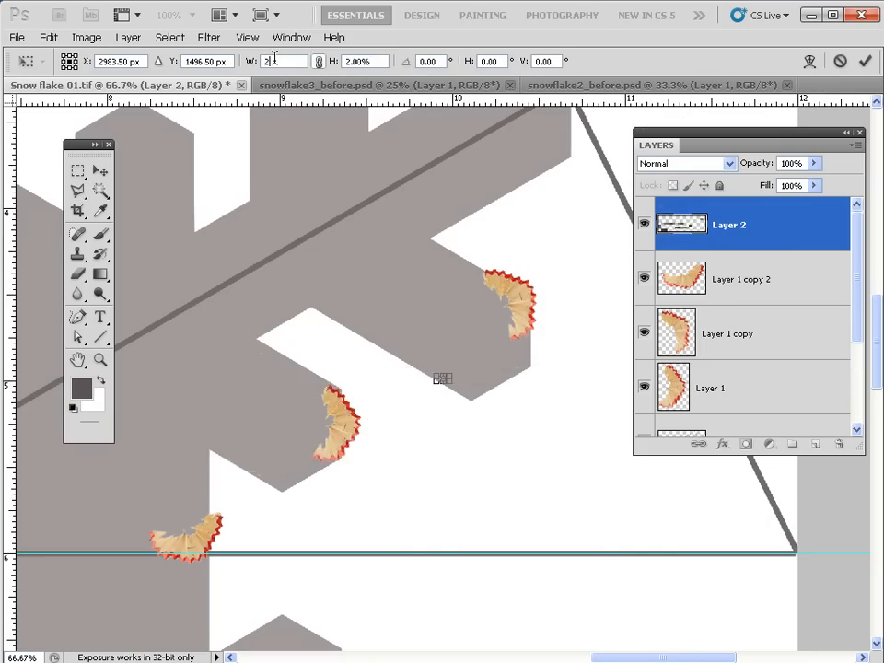
- Move the paper clip into the notch between the two side branches and rotate it about 37 degrees along the branch edge
left_click_drag(528, 430, 348, 340)
left_click_drag(417, 423, 437, 418)
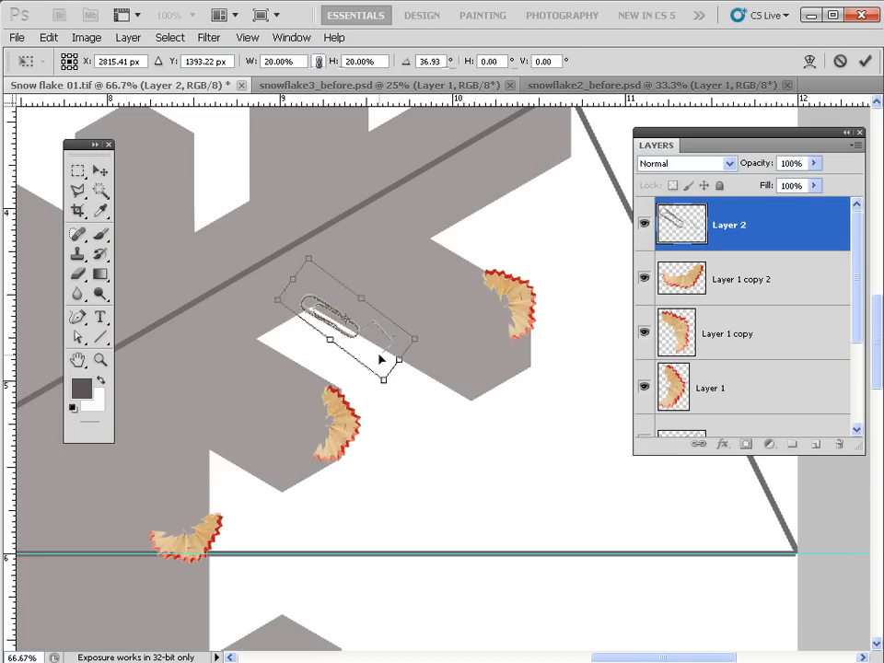
key("Return")
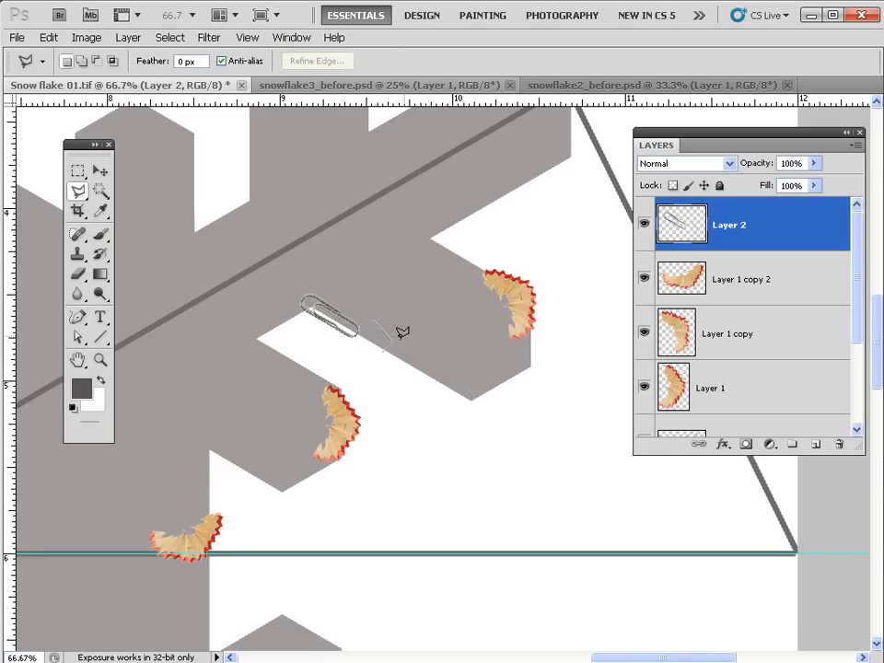
- Hide the Shape 1 snowflake template to check the placed pieces alone, and show it again
left_click_drag(855, 326, 854, 404)
left_click(646, 358)
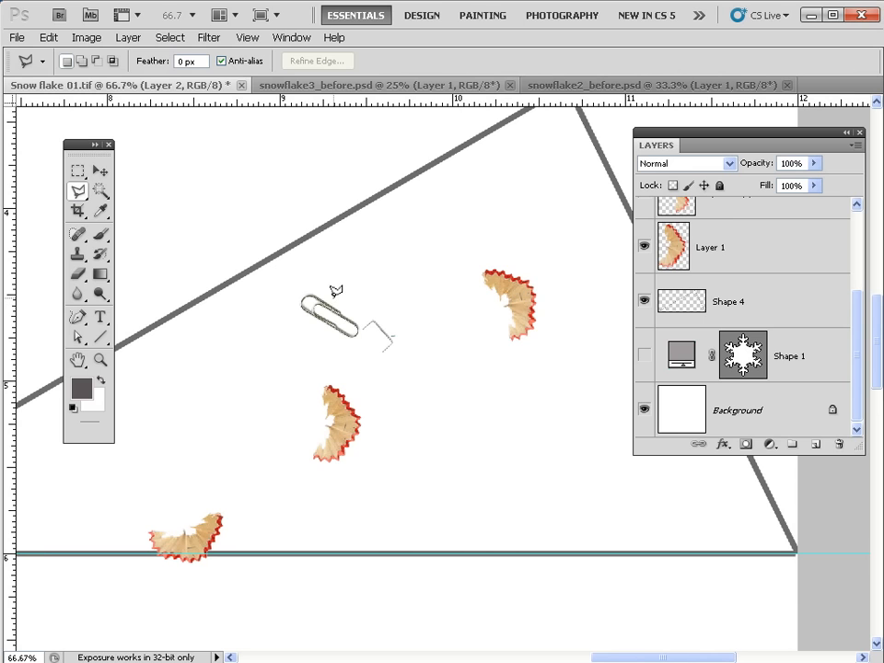
left_click(645, 354)
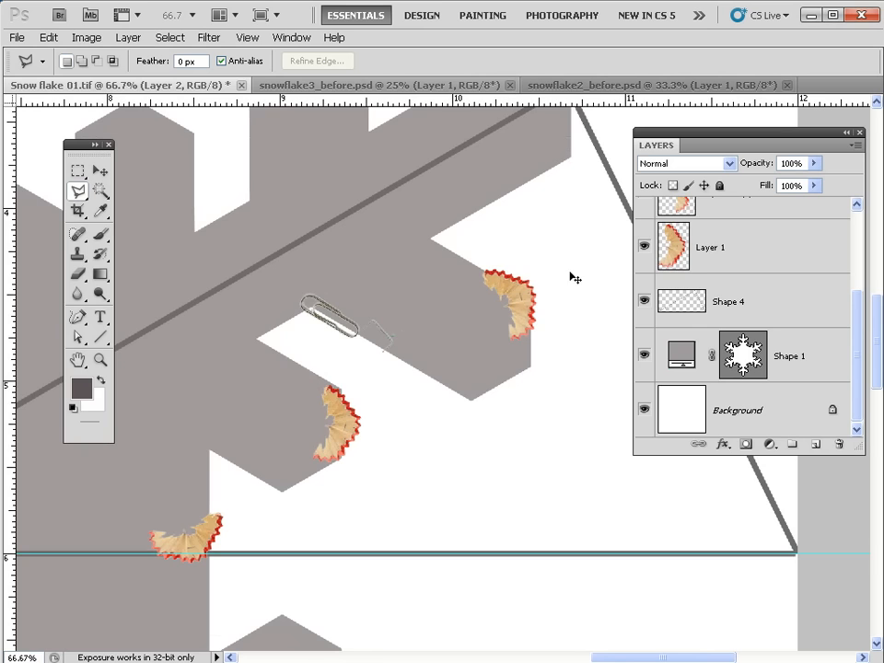
- In snowflake2_before.psd, outline the small wood shaving with loose green flecks using the Polygonal Lasso and copy it
key("ctrl+Tab")
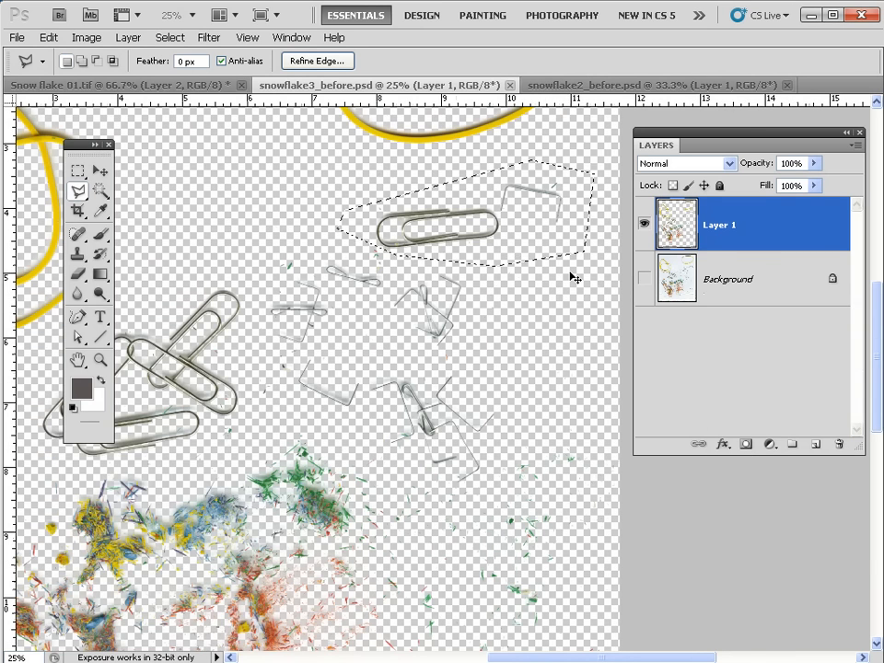
key("ctrl+Tab")
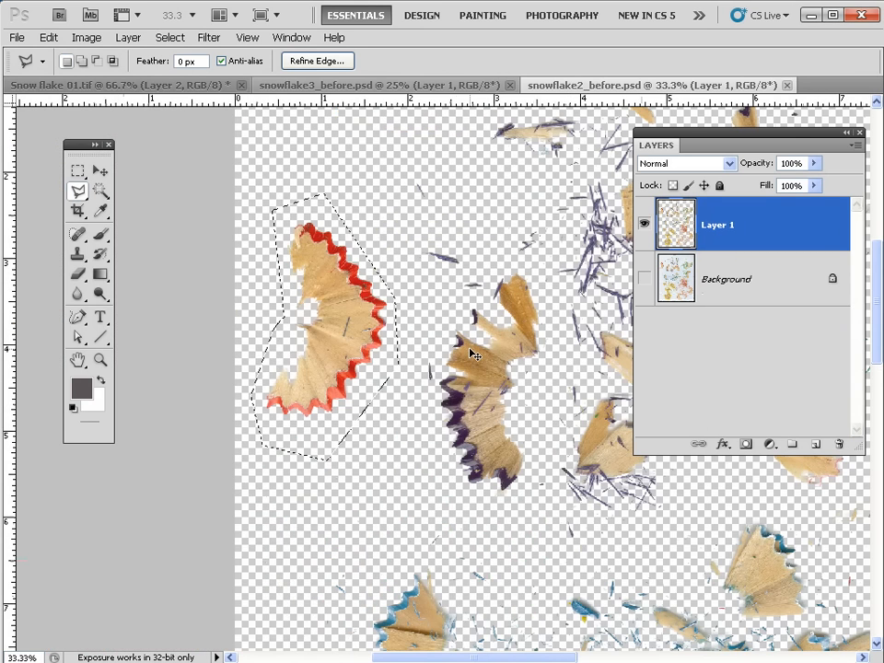
key("ctrl+minus")
left_click_drag(475, 368, 73, 304)
mouse_move(424, 350)
left_mouse_down()
mouse_move(373, 197)
mouse_move(370, 351)
left_mouse_up()
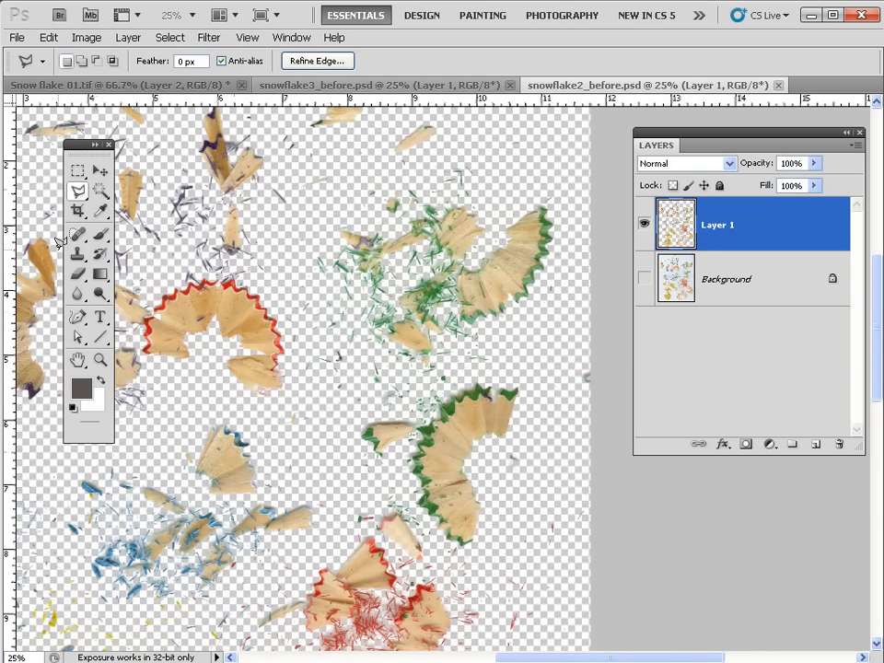
left_click(78, 192)
left_click(135, 207)
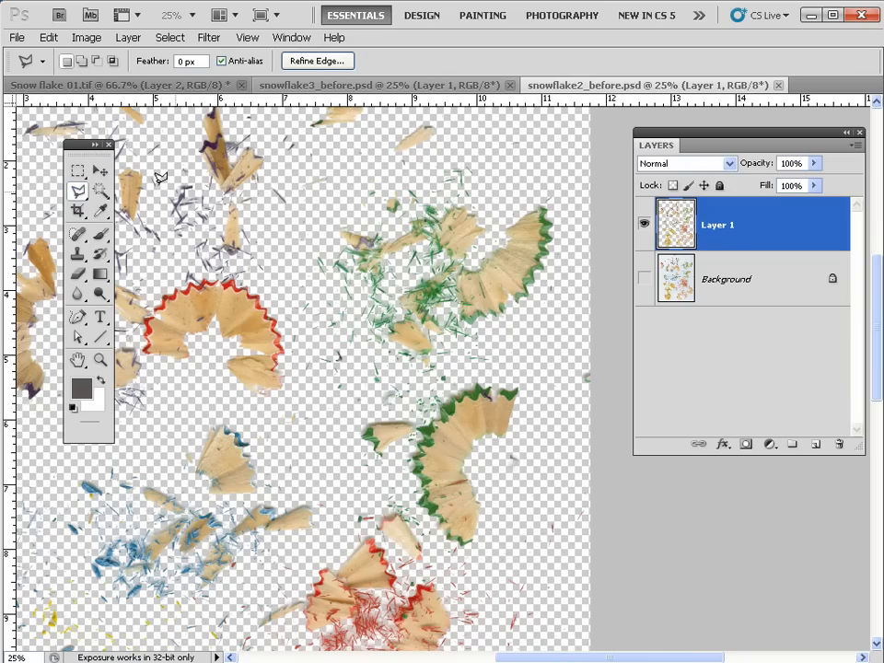
left_click(430, 343)
left_click(400, 303)
left_click(355, 292)
left_click(348, 382)
left_click(396, 404)
left_click(472, 358)
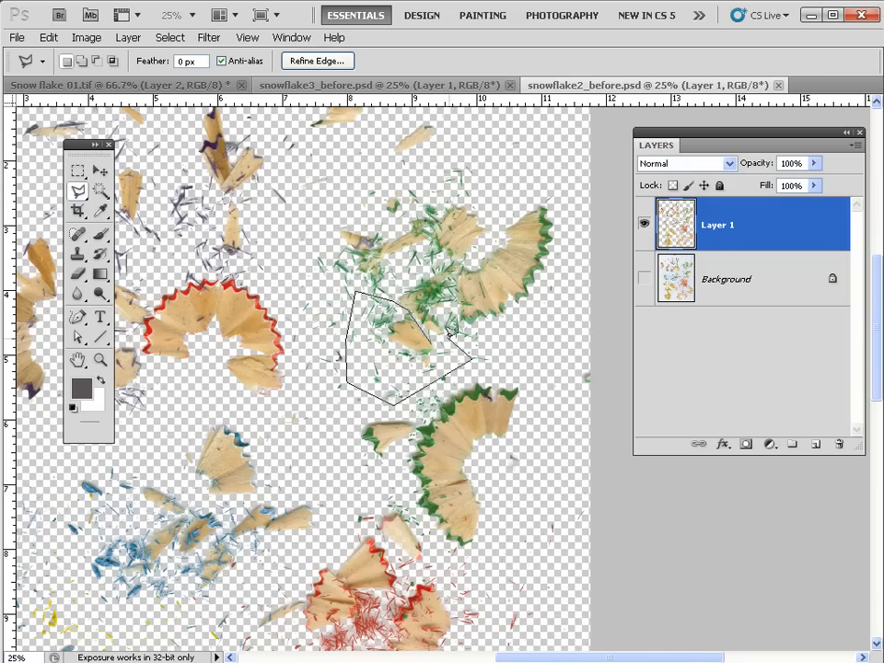
left_click(427, 332)
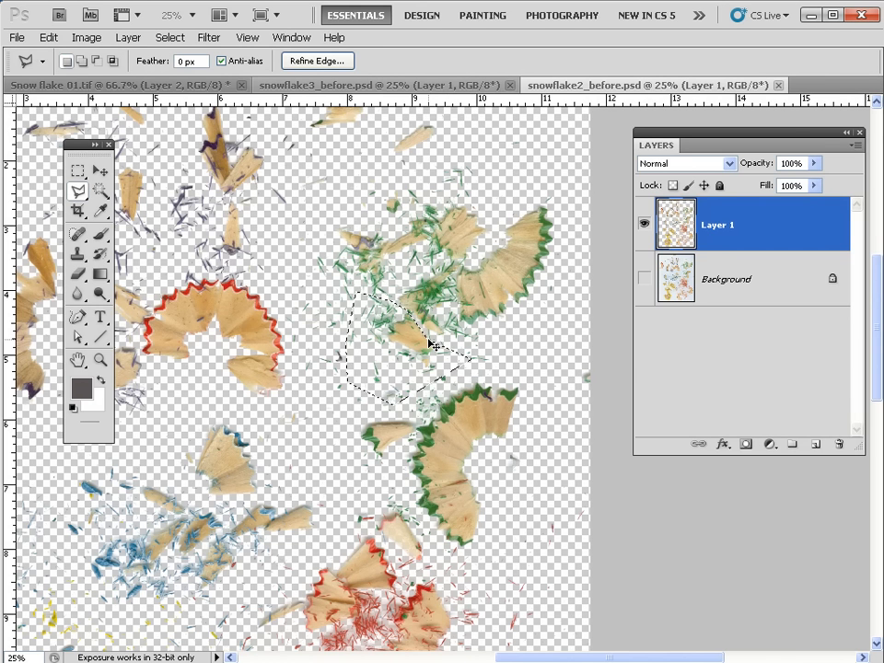
- Paste the copied green-flecked shaving into Snow flake 01.tif and scale it proportionally to 20%
key("ctrl+Tab")
key("ctrl+v")
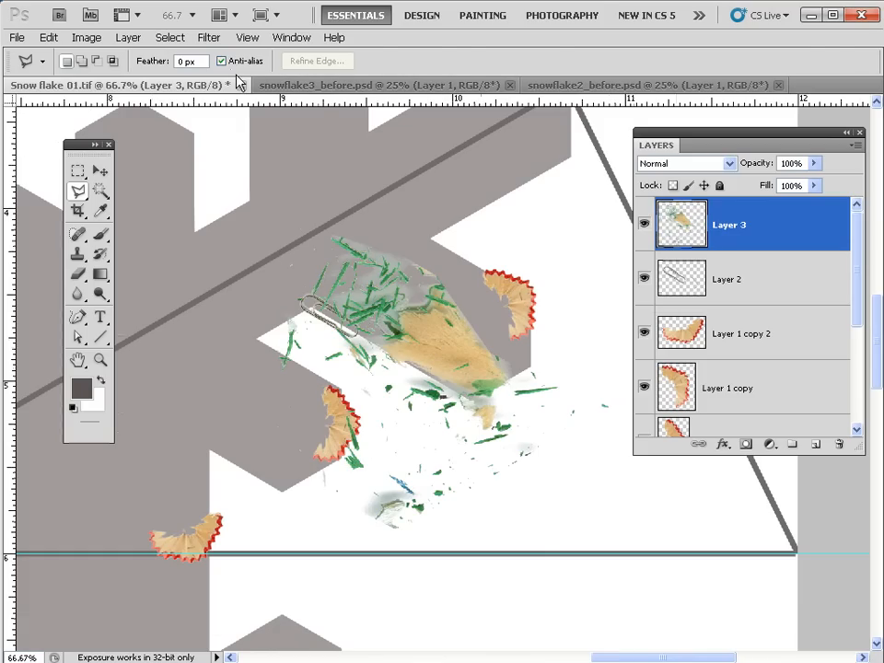
key("ctrl+t")
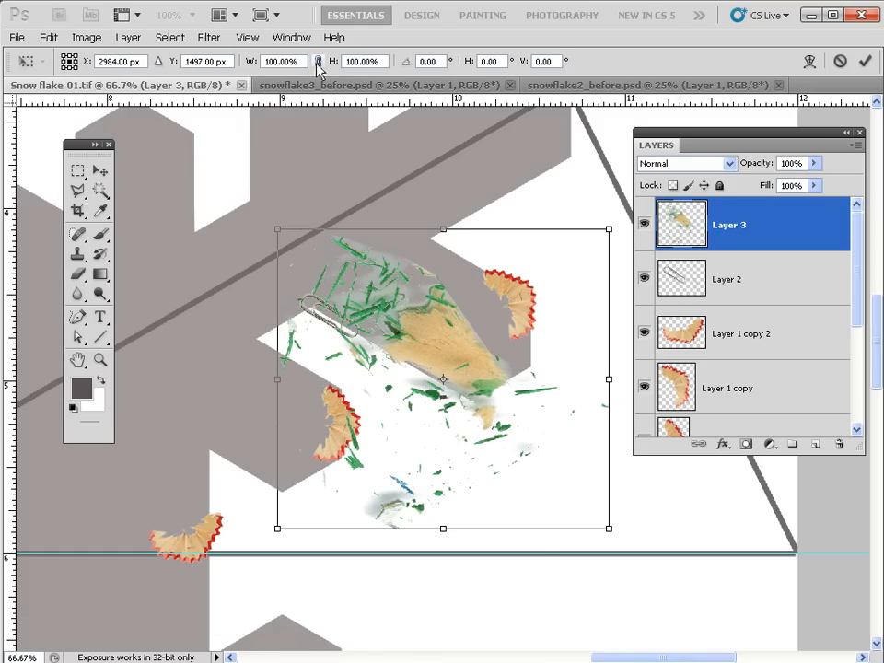
left_click(273, 61)
type("20")
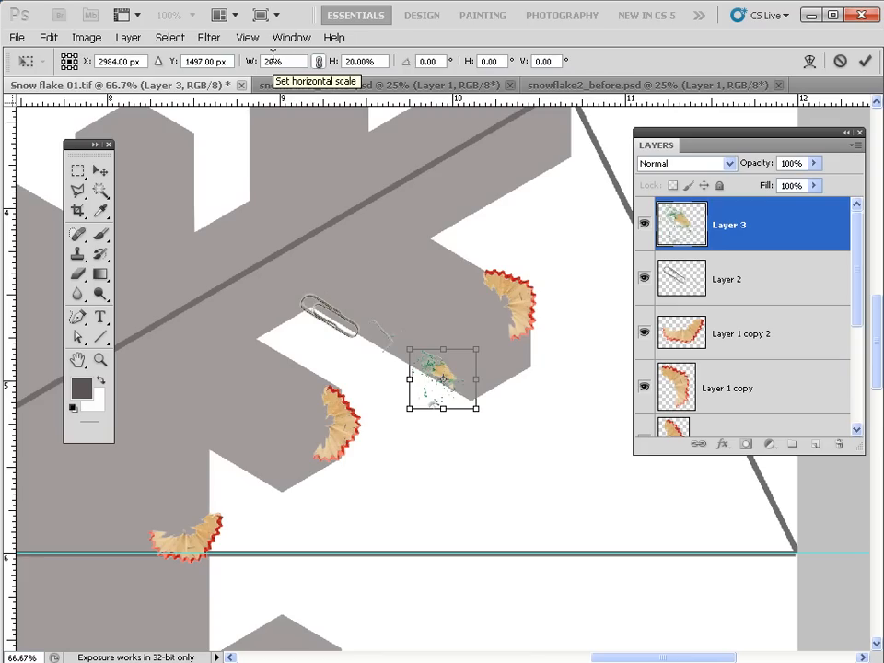
key("Return")
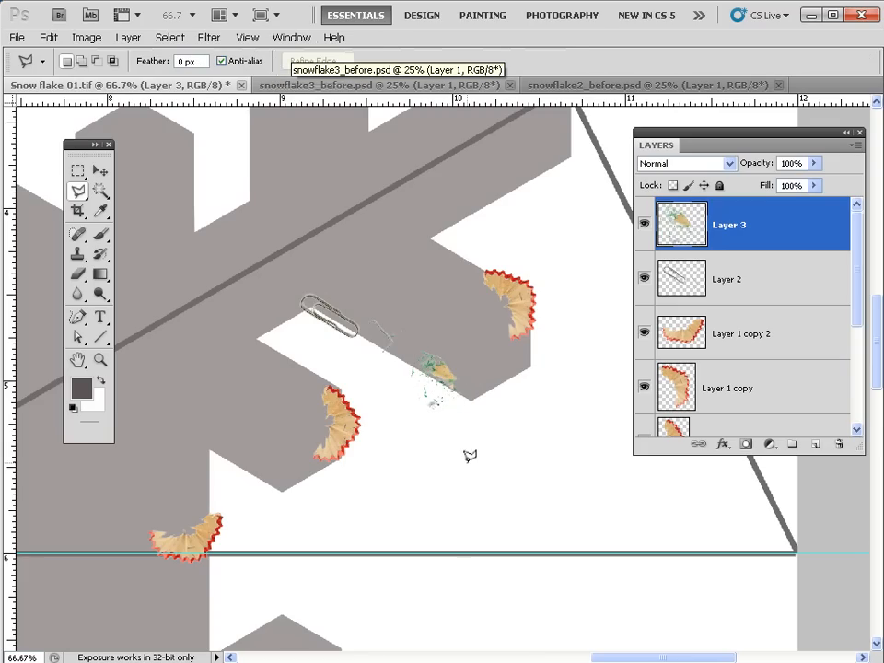
- Move the green-flecked shaving onto the lower edge of the main arm near its tip and rotate it about -95 degrees
key("v")
left_click_drag(437, 378, 512, 207)
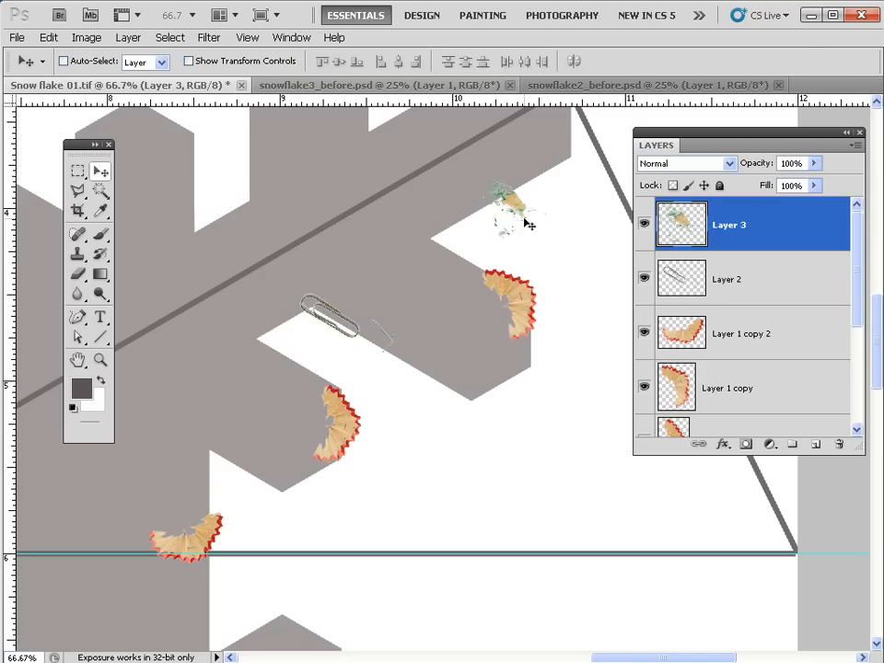
key("ctrl+t")
left_click_drag(566, 240, 536, 165)
left_click_drag(511, 221, 495, 202)
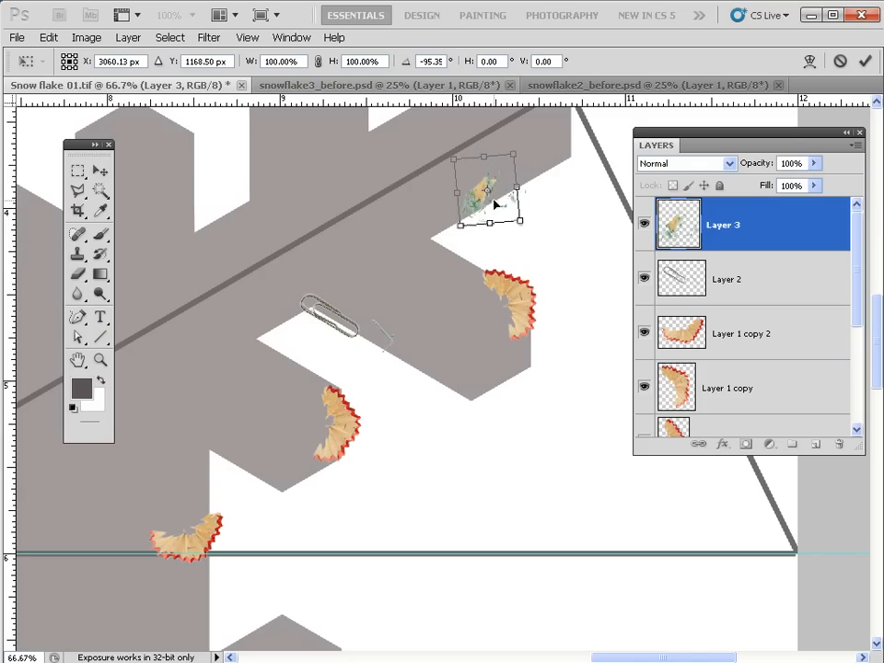
key("Return")
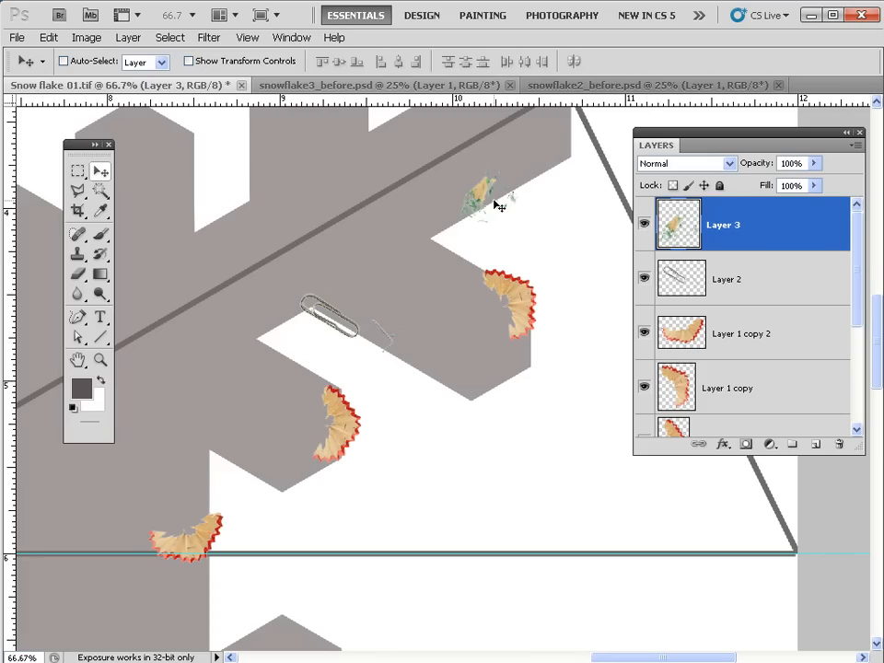
- In Snow flake 05.tif, commit the yellow rubber band's transform and examine the filled wedge with the interface panels hidden
scroll(402, 328, "up", 3)
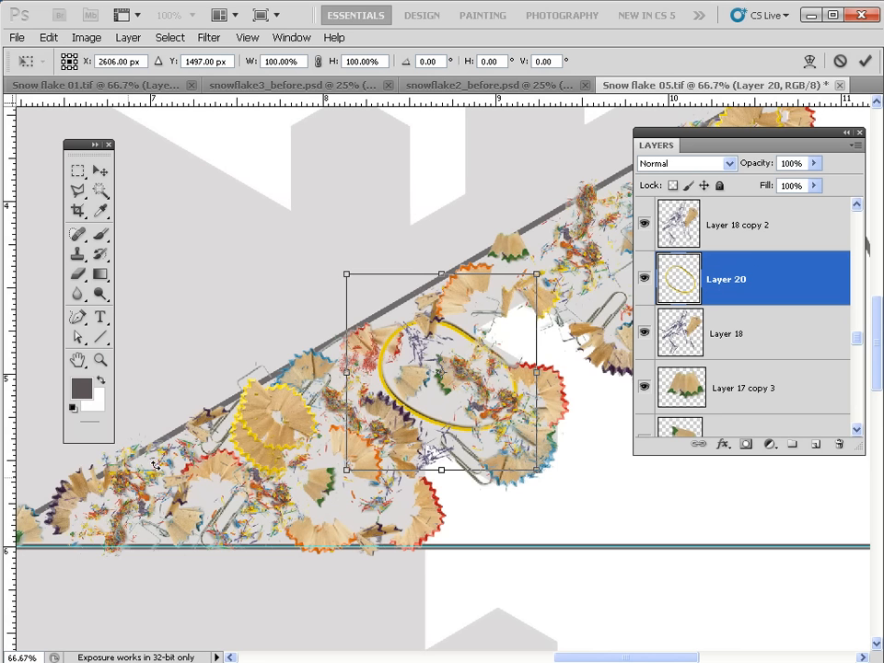
key("ctrl+minus")
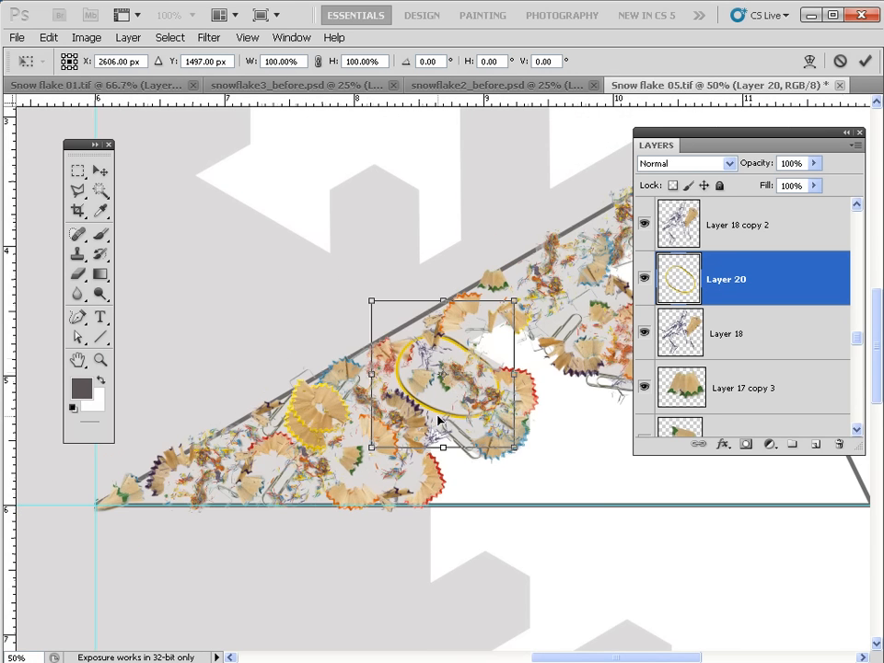
key("Return")
key("Tab")
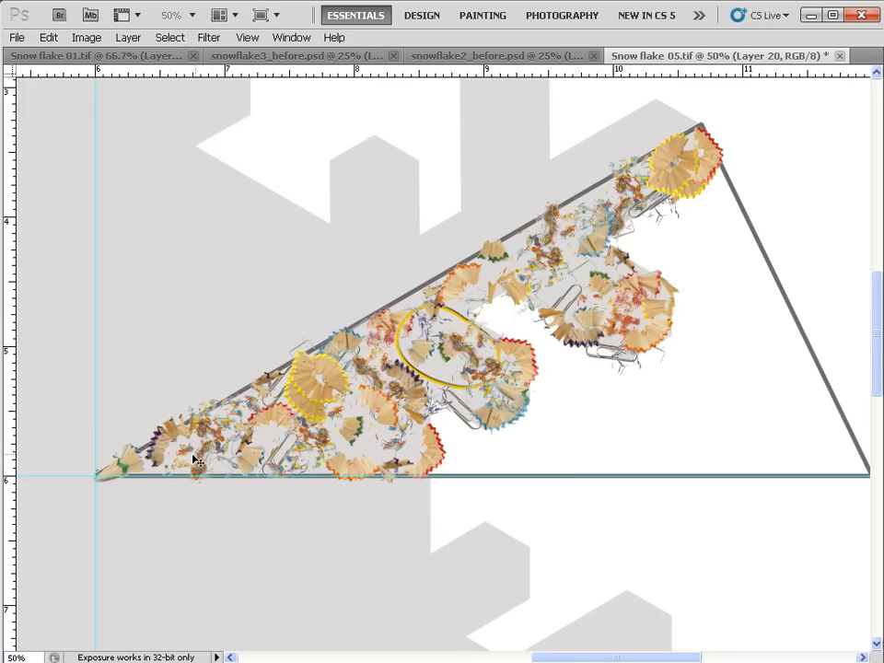
key("Tab")
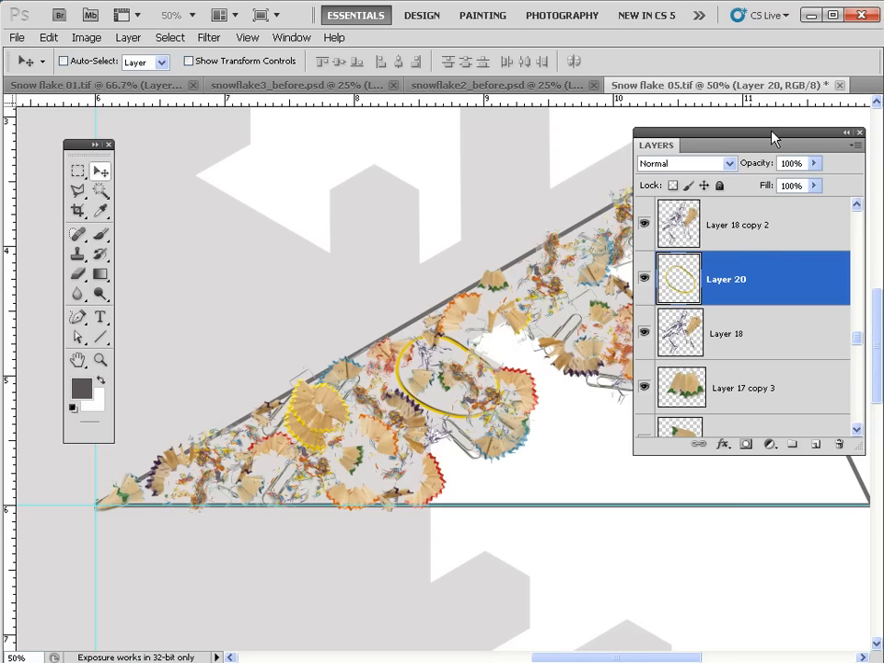
- Set the layer thumbnail contents to Entire Document, and hide and show Layer 20 to identify its artwork
left_click_drag(772, 137, 284, 129)
left_click(367, 137)
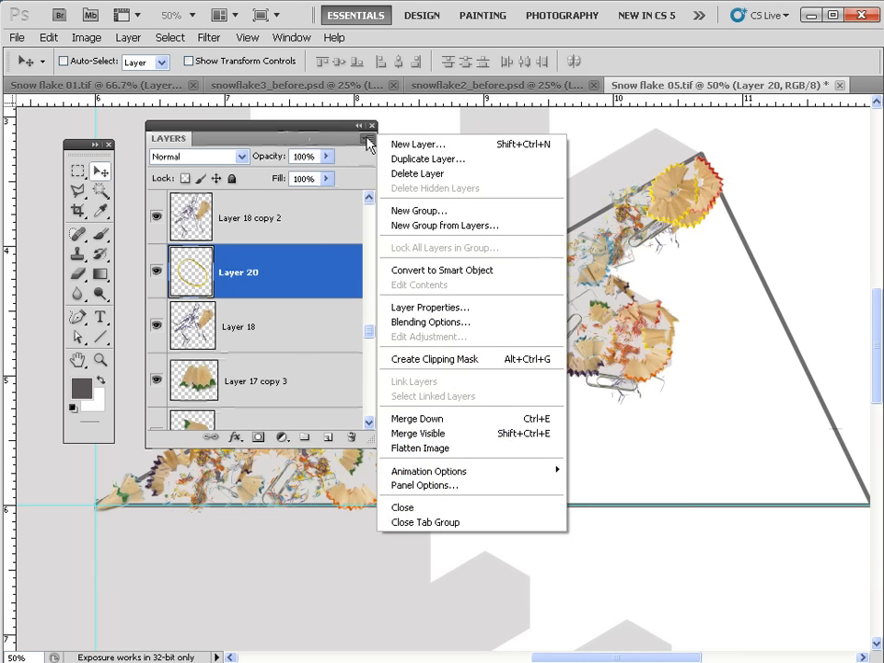
left_click(467, 486)
left_click(605, 468)
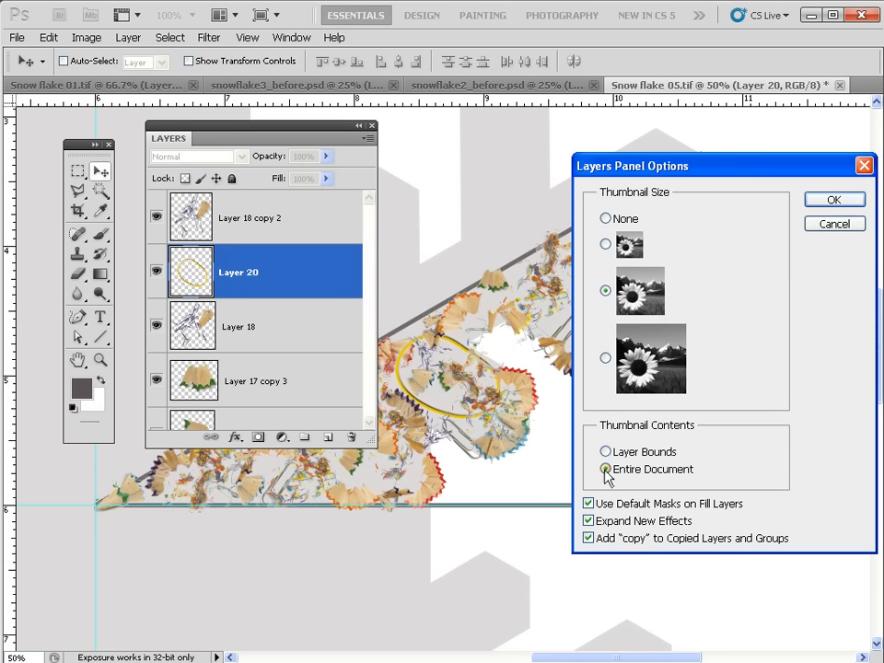
left_click(833, 201)
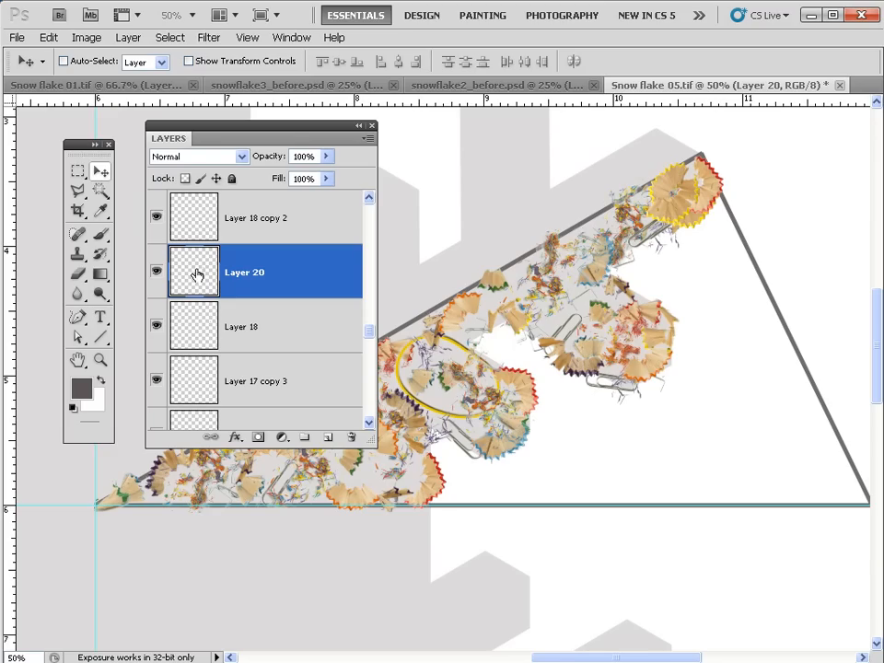
left_click(158, 270)
left_click(158, 270)
- Set the layer thumbnail contents back to Layer Bounds
left_click(369, 139)
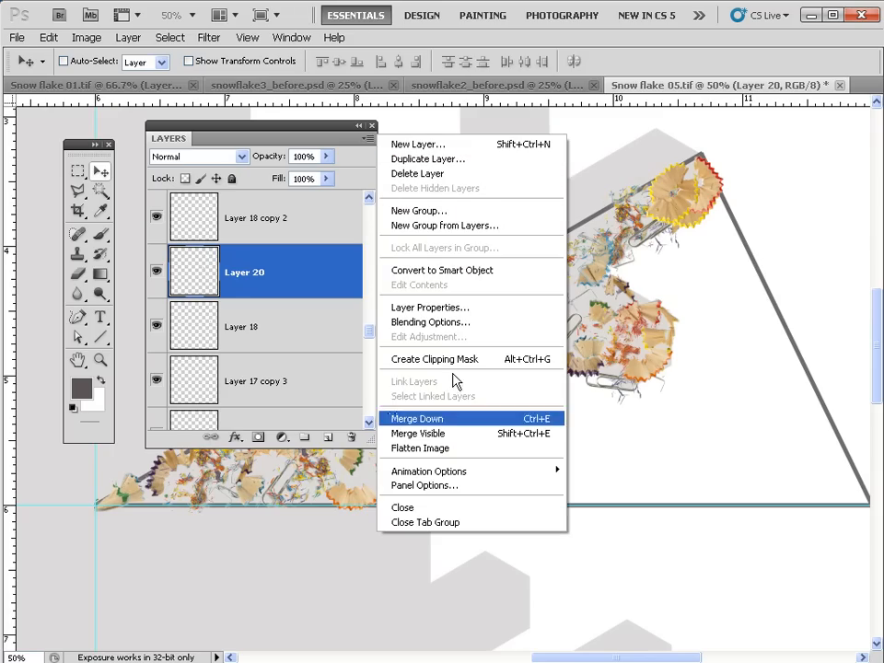
left_click(470, 486)
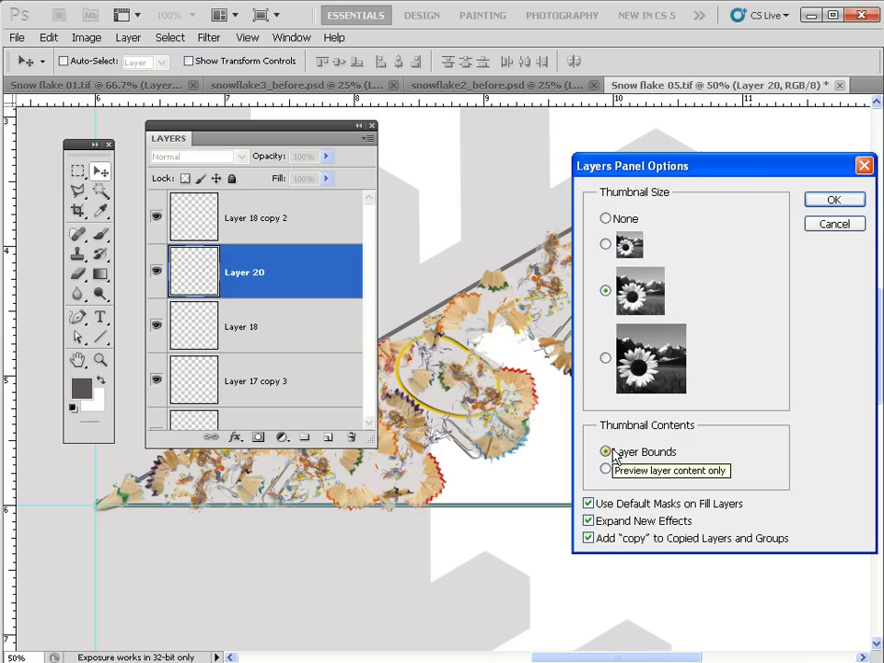
left_click(831, 200)
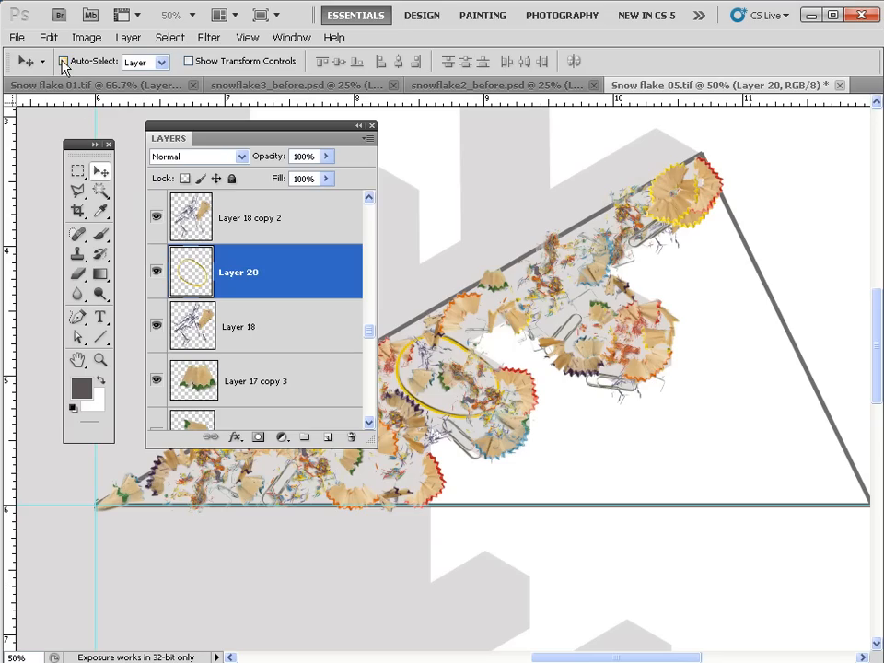
- Enable Auto-Select for the Move tool with the Layer option and select the orange-edged shaving of Layer 16 copy 2 on the canvas
left_click(133, 62)
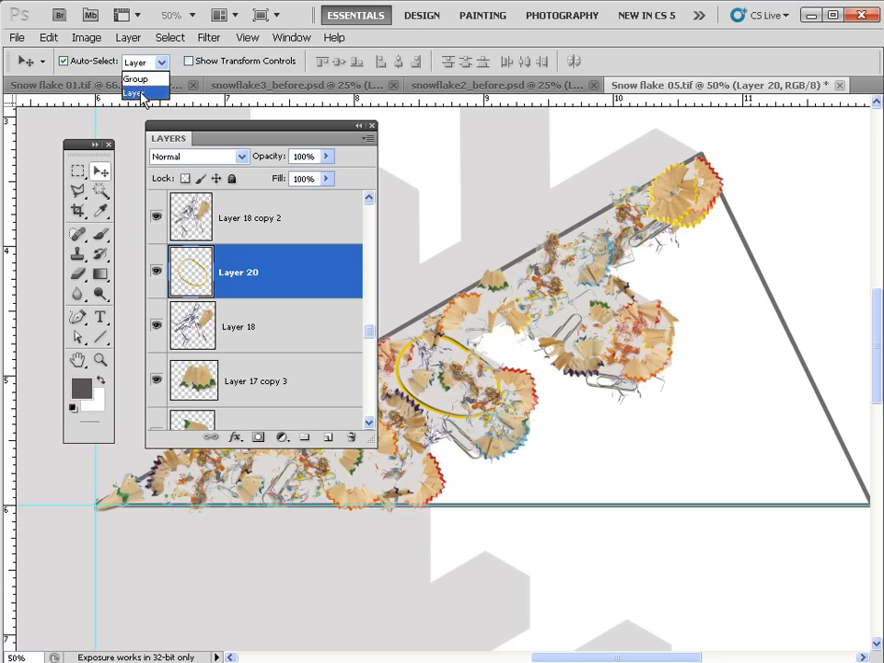
left_click(133, 93)
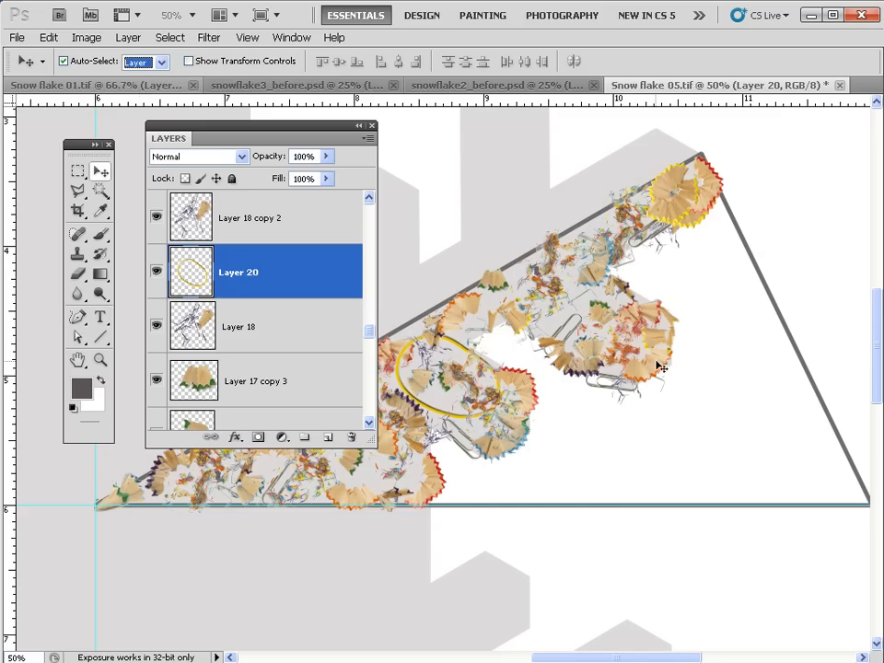
left_click(484, 276)
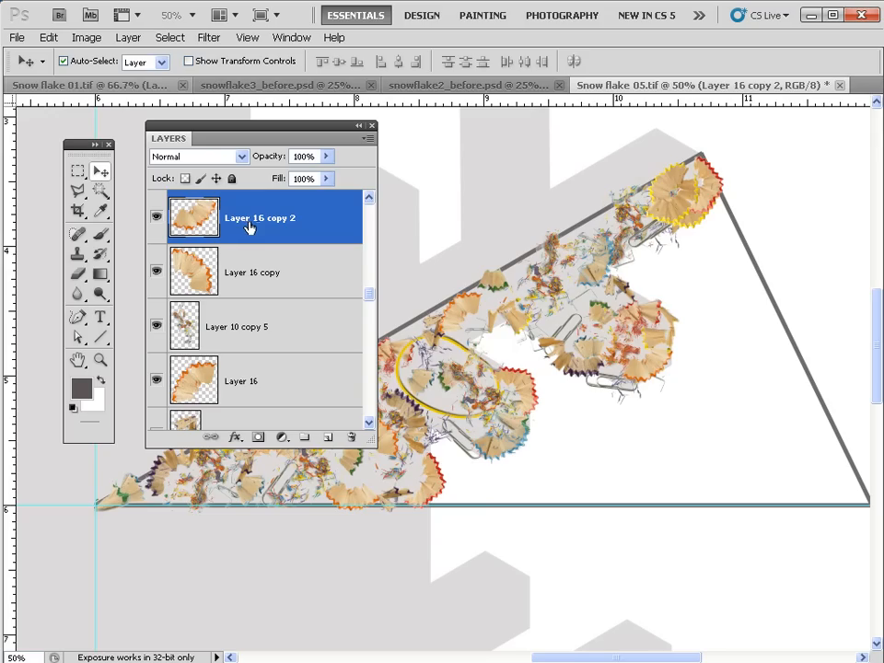
- Select the yellow-edged shaving of Layer 5 on the canvas, and set a small layer thumbnail size with a longer layer list
left_click(668, 213)
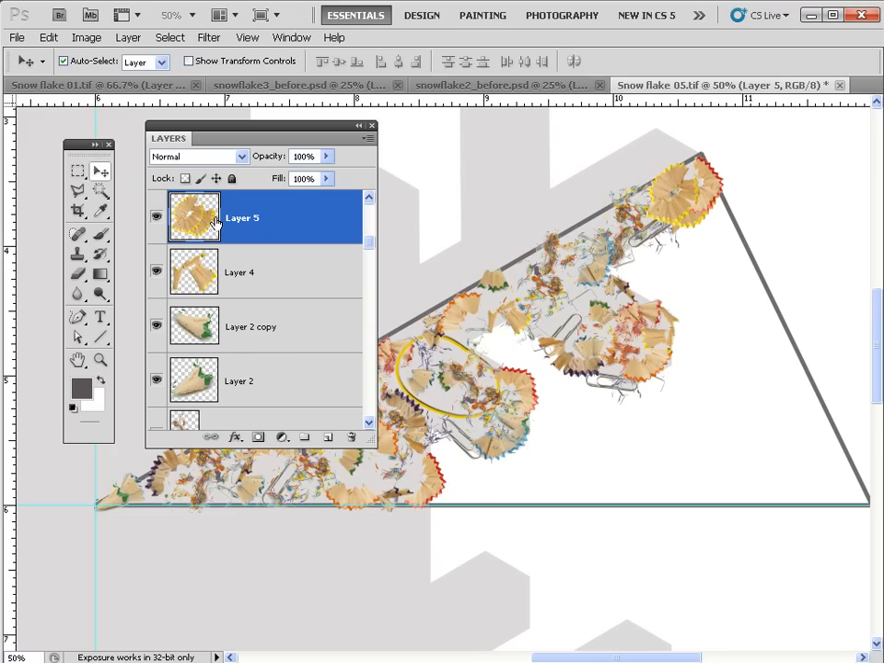
left_click(368, 140)
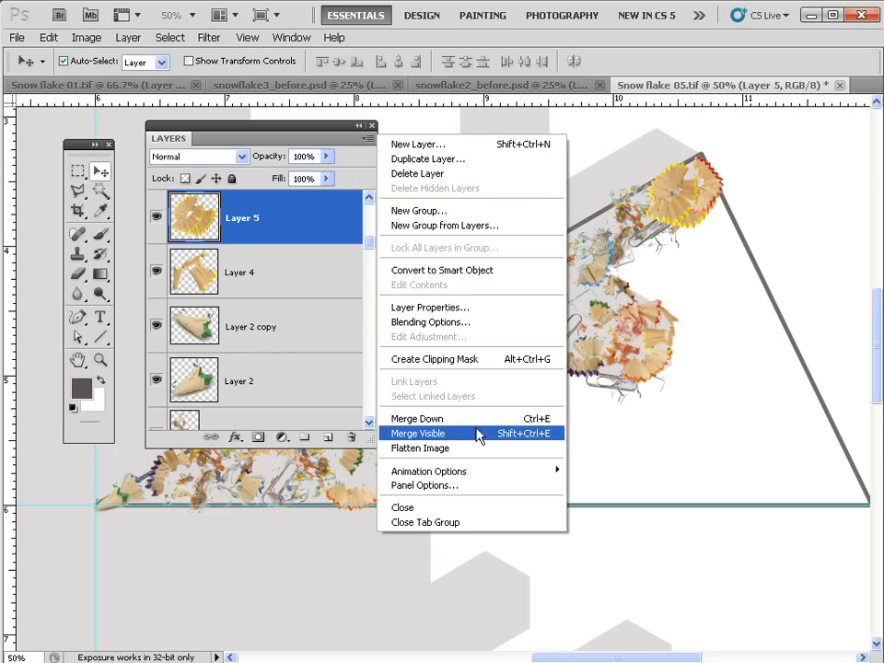
left_click(489, 485)
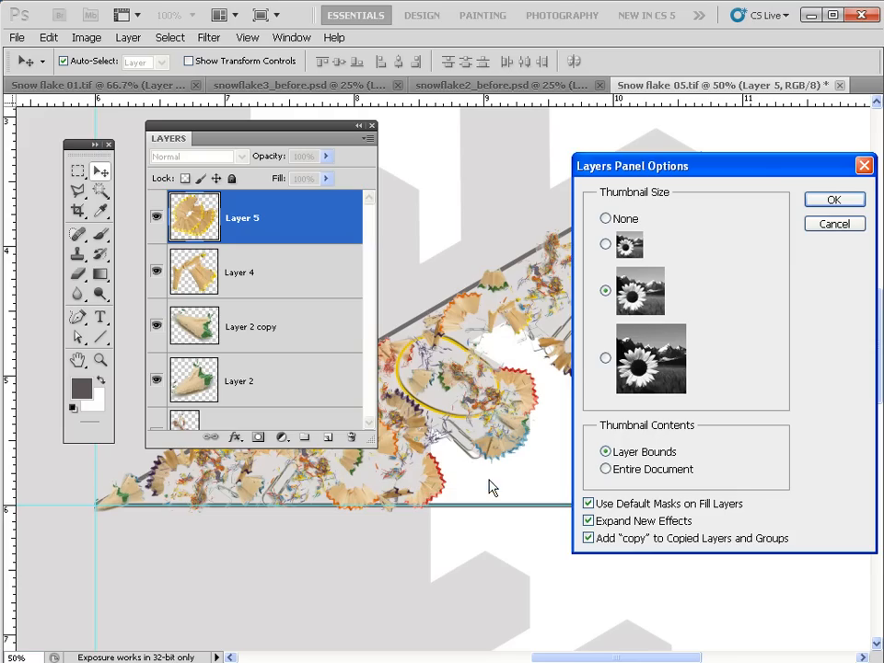
left_click(605, 244)
left_click(834, 201)
left_click_drag(370, 441, 387, 637)
- Group all collage layers from Layer 14 copy down to Layer 1, and hide and show the group to check its contents
scroll(277, 337, "up", 10)
left_click(182, 213)
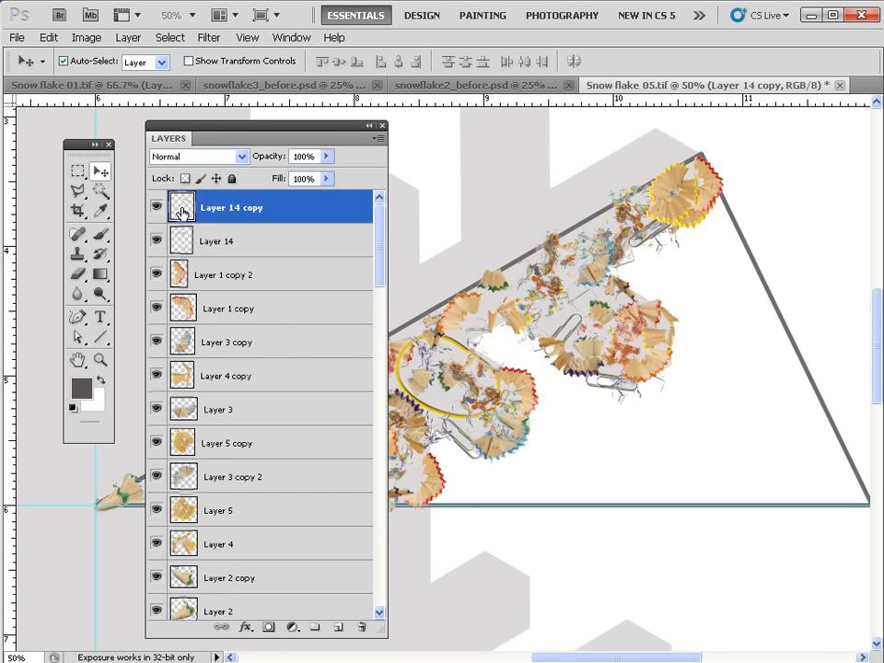
scroll(181, 213, "down", 5)
scroll(207, 351, "down", 8)
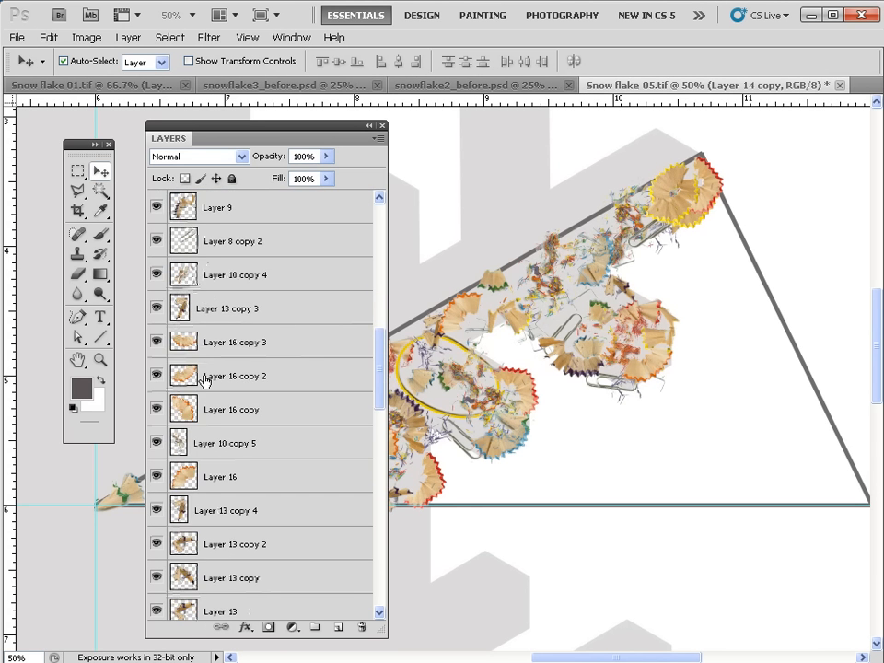
scroll(193, 391, "down", 5)
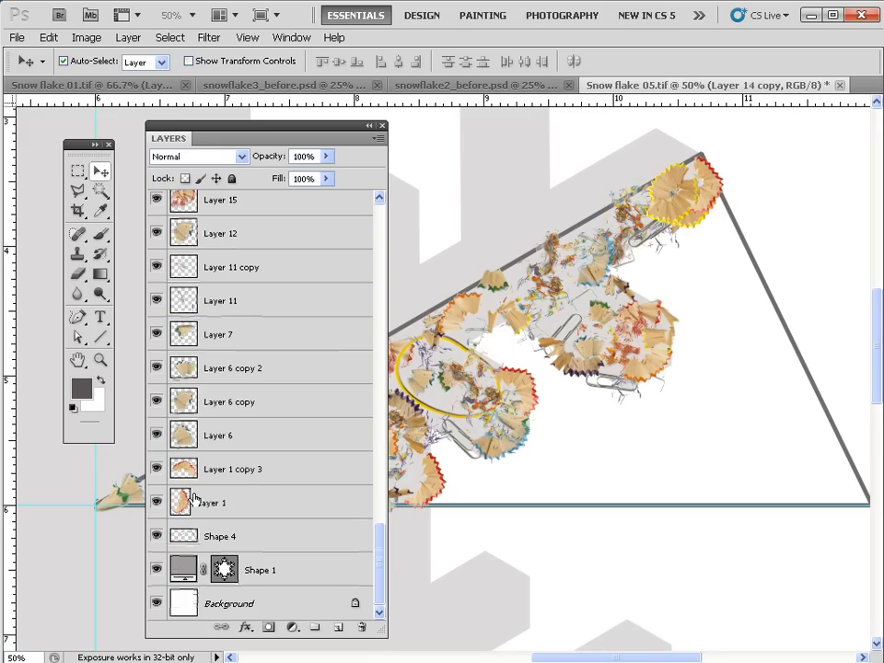
left_click(193, 502, "shift")
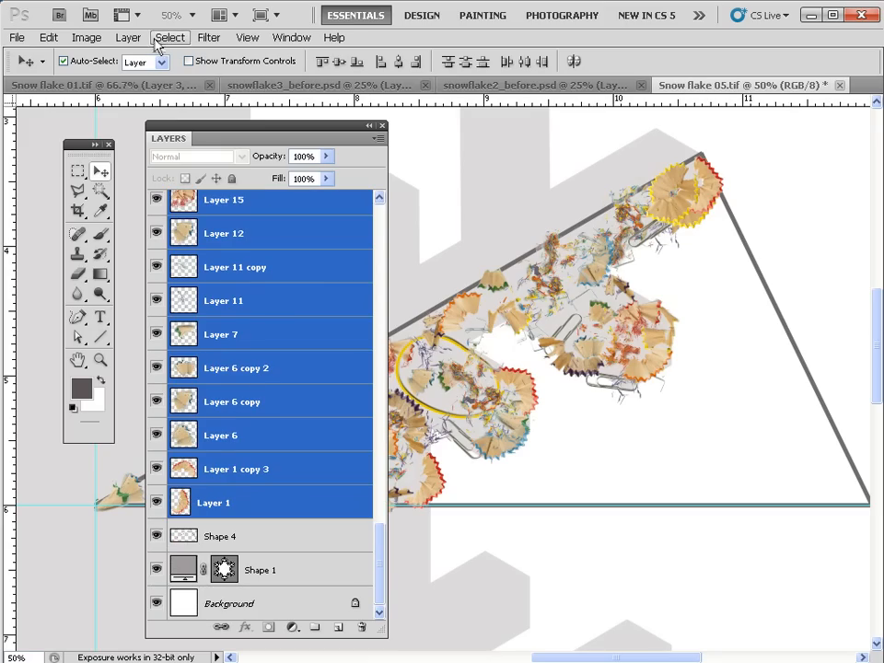
left_click(125, 38)
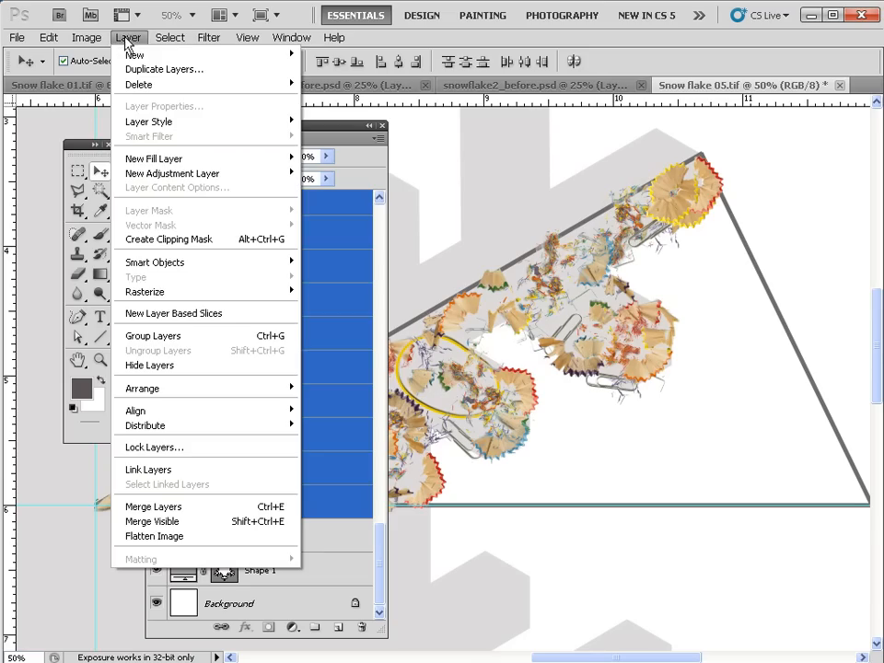
left_click(243, 337)
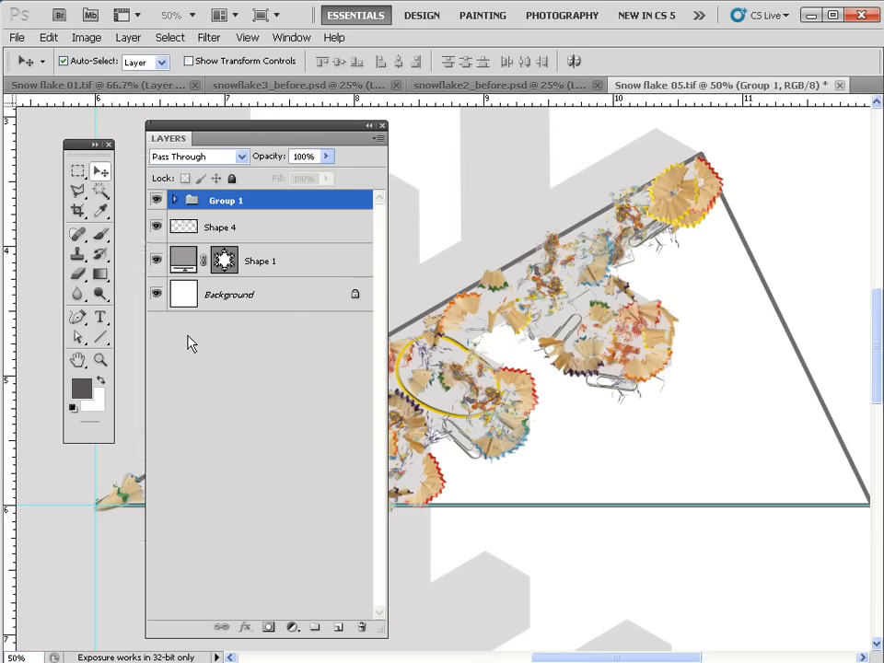
left_click(156, 200)
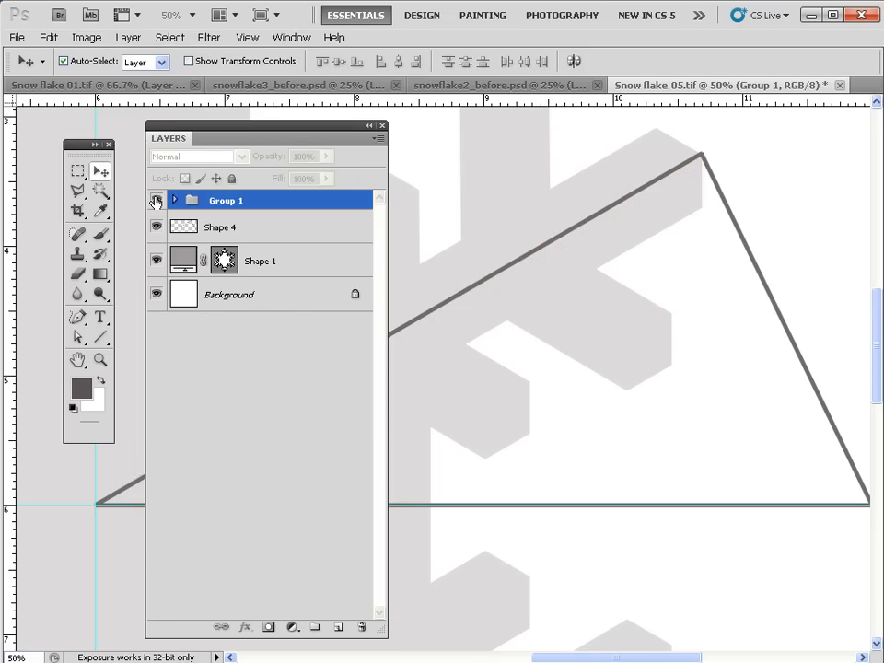
left_click(155, 201)
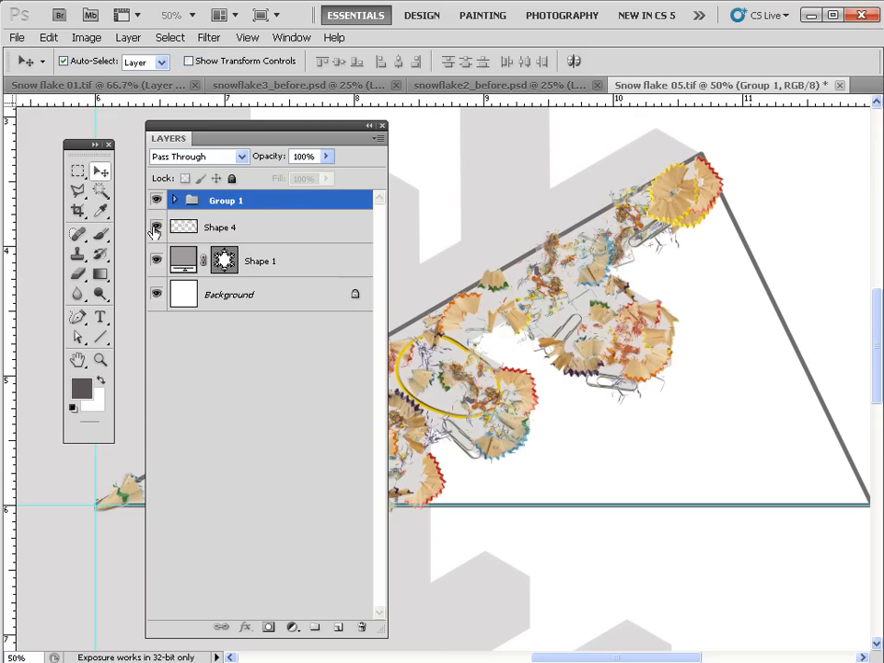
- Hide the Shape 4 wedge outline and lower the Shape 1 snowflake template's opacity to 25%
left_click(157, 227)
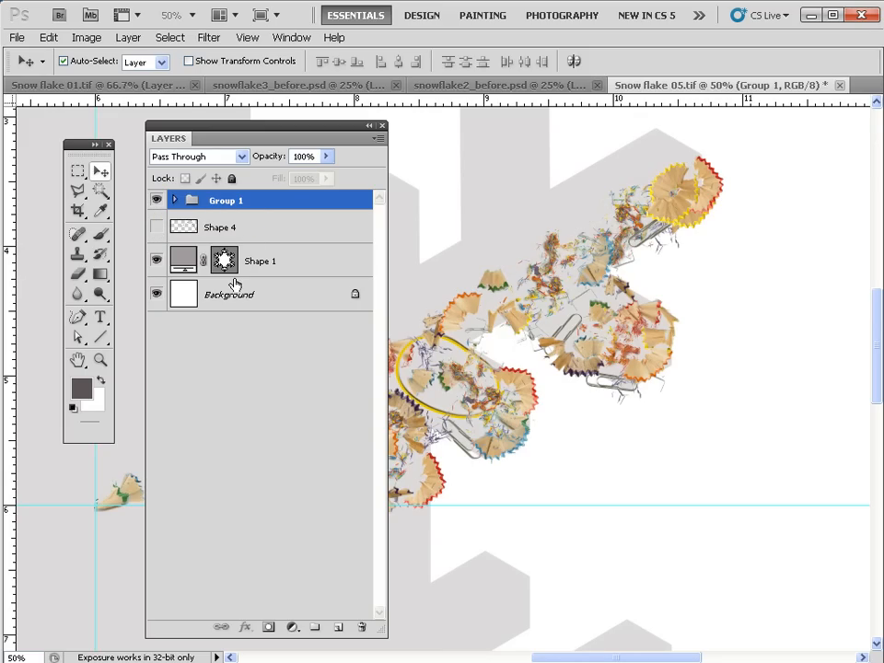
left_click(182, 260)
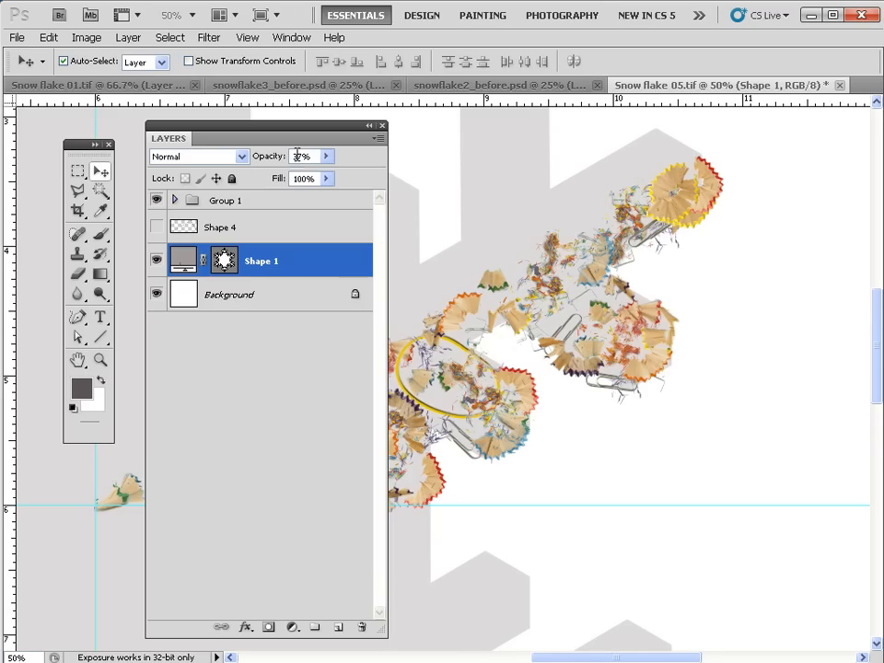
mouse_move(275, 157)
left_mouse_down()
mouse_move(258, 156)
mouse_move(264, 160)
left_mouse_up()
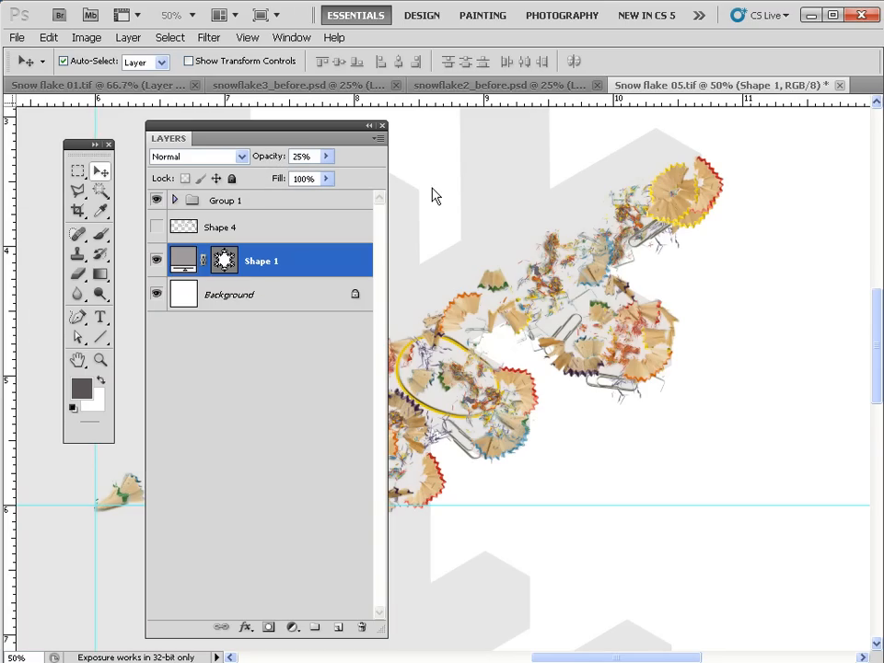
- Expand Group 1, hide and show Layer 4 copy to identify its artwork, and collapse the group again
left_click(174, 201)
left_click(197, 396)
left_click(157, 396)
left_click(158, 396)
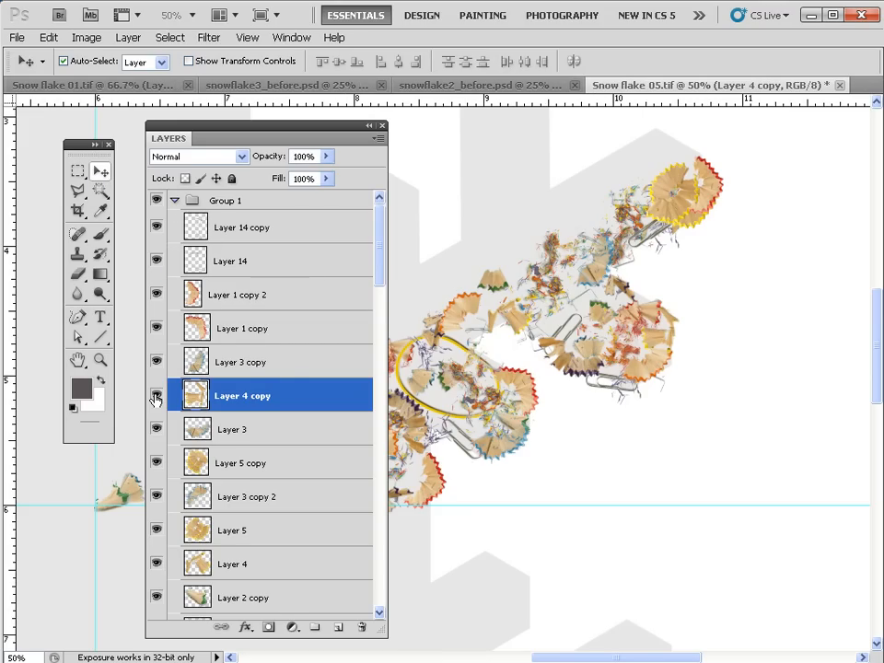
left_click(175, 201)
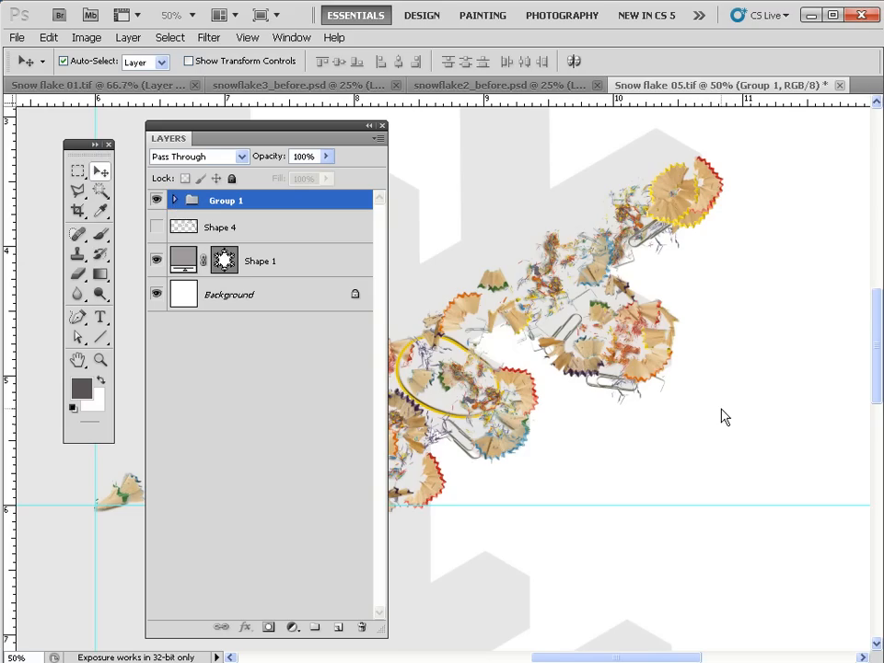
- Uncover more of the snowflake template by moving the layer list aside, and duplicate Group 1
key("ctrl+minus")
key("ctrl+minus")
key("ctrl+minus")
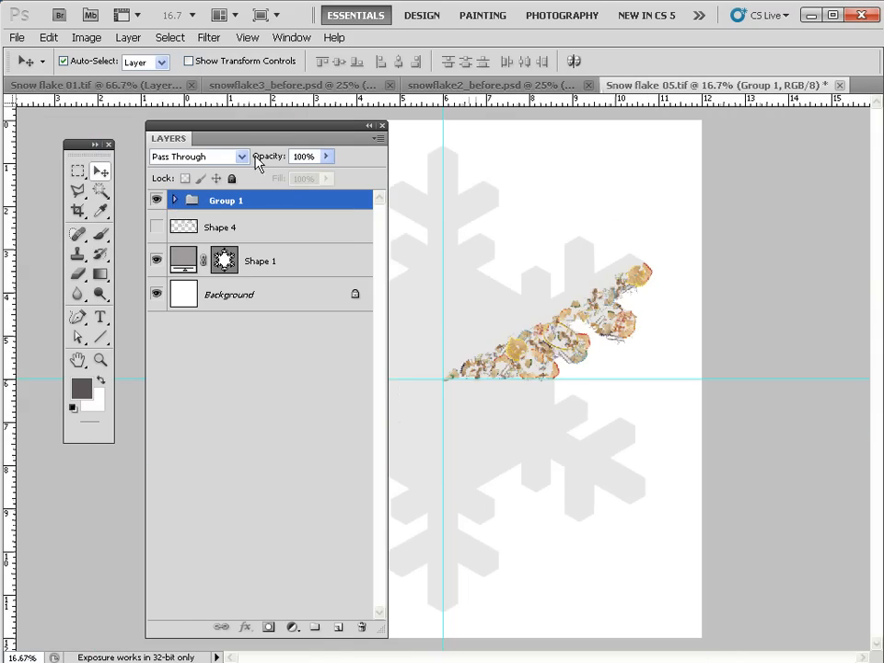
left_click_drag(255, 133, 128, 130)
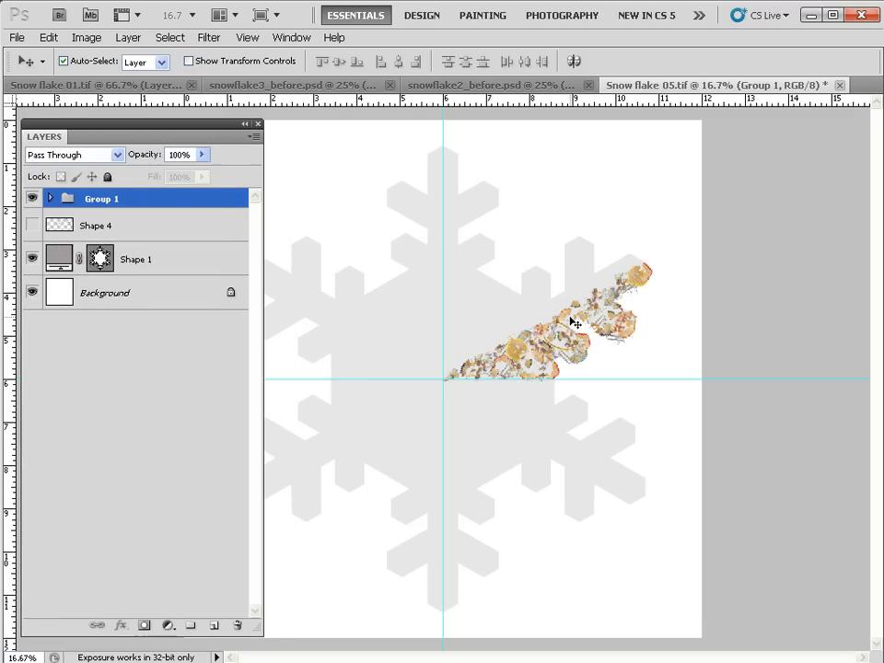
key("ctrl+plus")
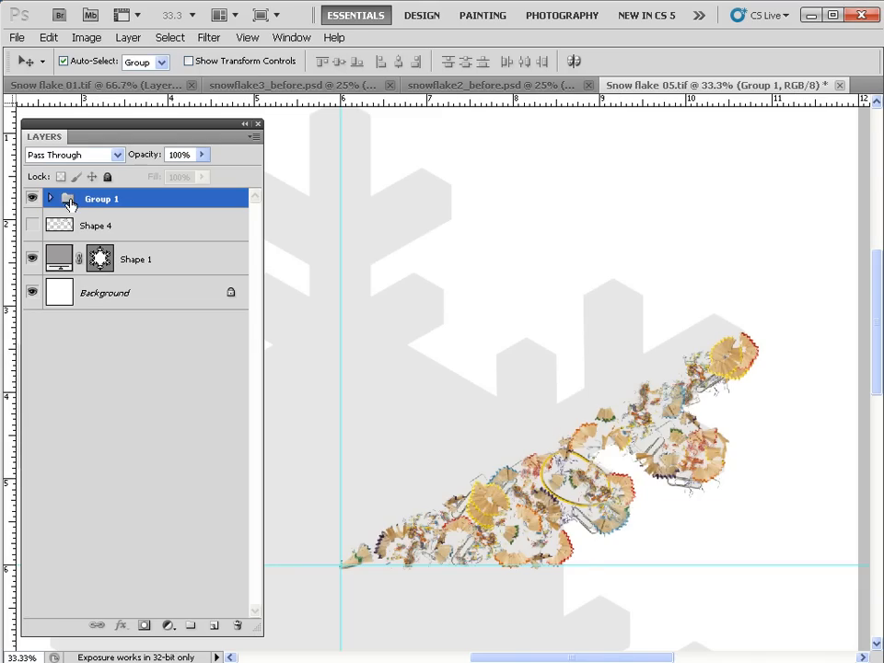
left_click_drag(67, 201, 214, 629)
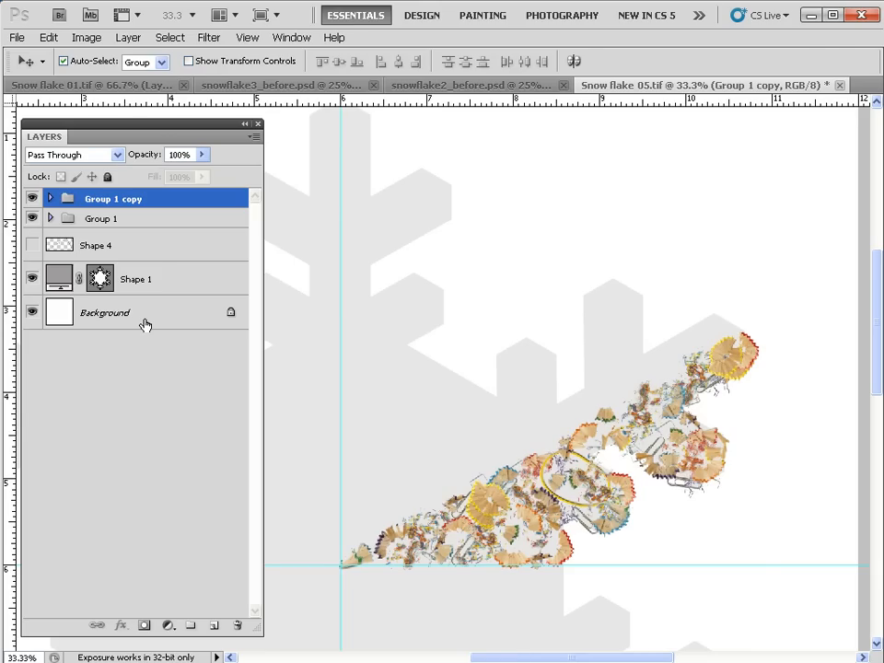
- Flip Group 1 copy vertically with Free Transform, setting its height to -100%
key("ctrl+t")
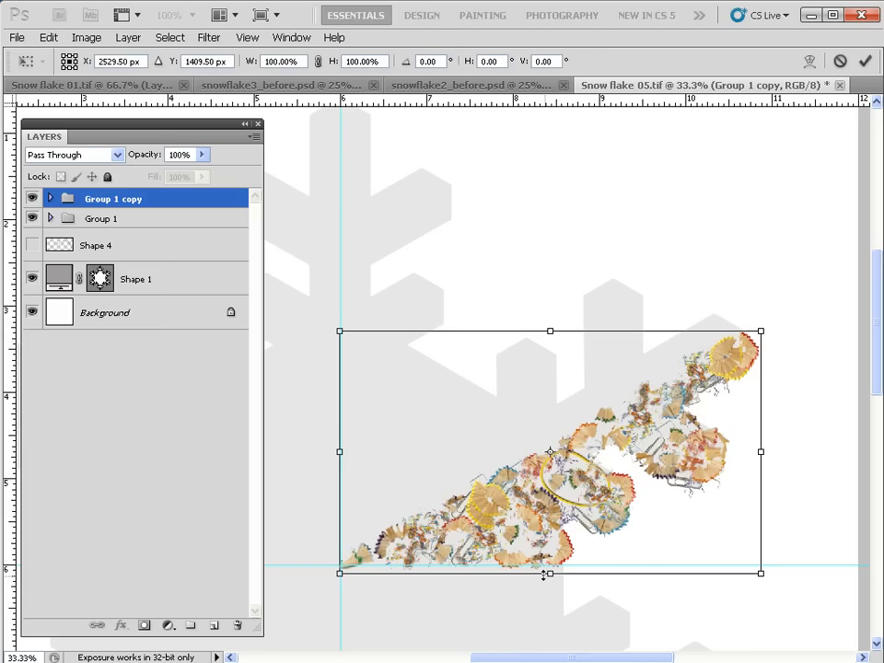
left_click_drag(549, 574, 554, 157)
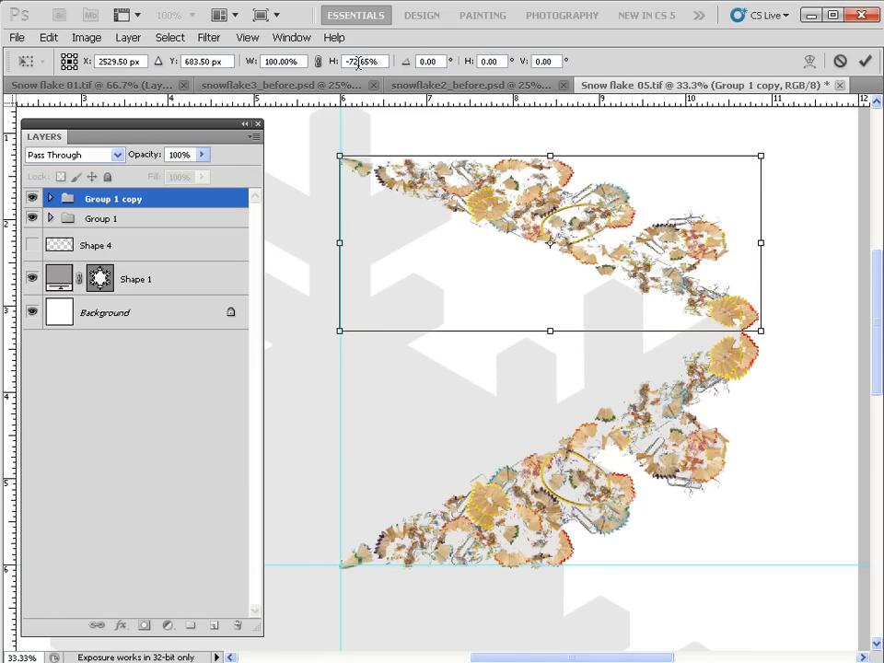
key("BackSpace")
key("BackSpace")
key("BackSpace")
key("BackSpace")
key("BackSpace")
key("BackSpace")
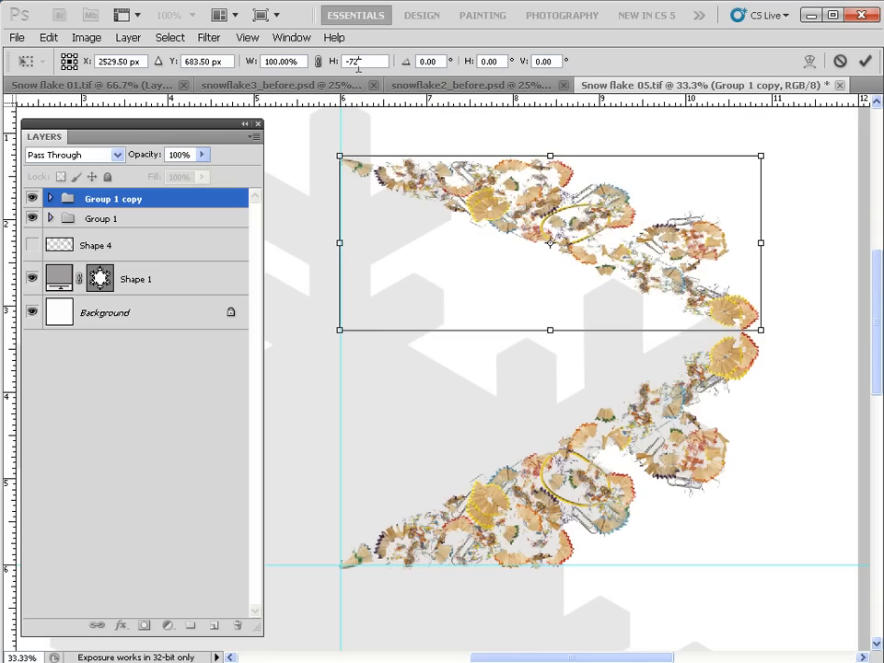
type("100")
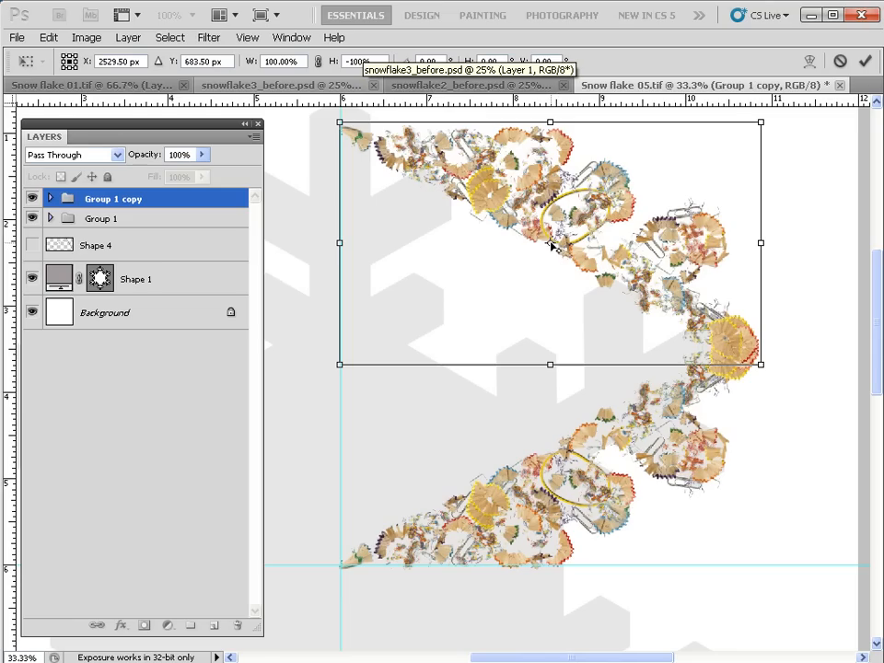
- Move the transform pivot to the outer shaving's tip and rotate the flipped copy about 120° to mirror the wedge across its sloping edge
left_click_drag(552, 246, 750, 354)
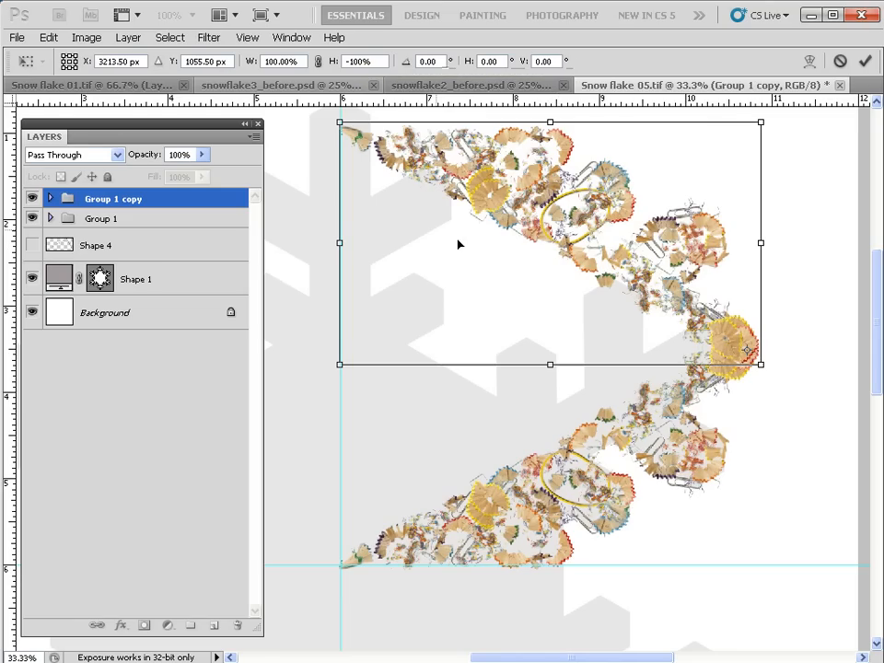
left_click_drag(296, 138, 271, 636)
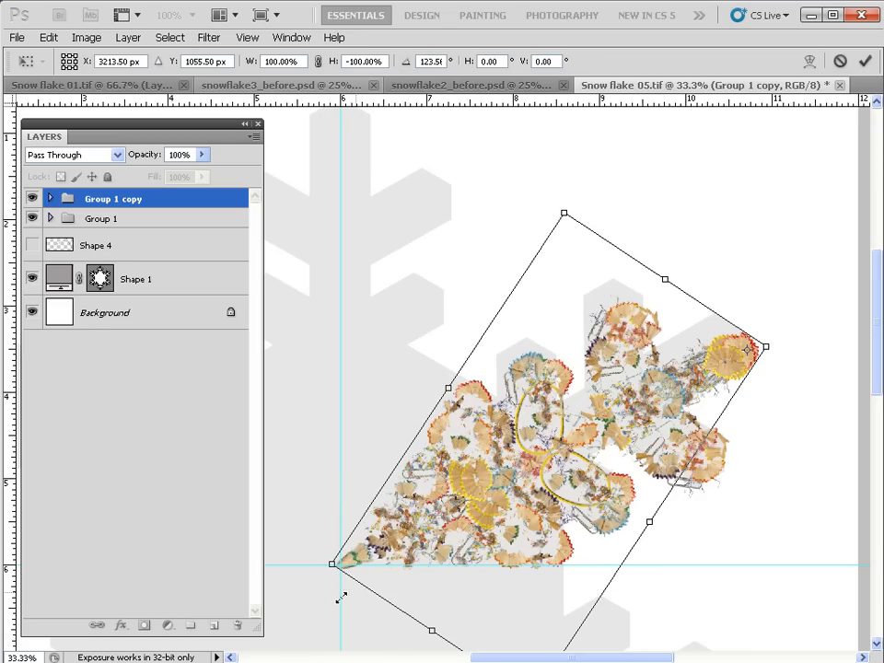
left_click_drag(683, 372, 673, 346)
left_click_drag(376, 300, 357, 326)
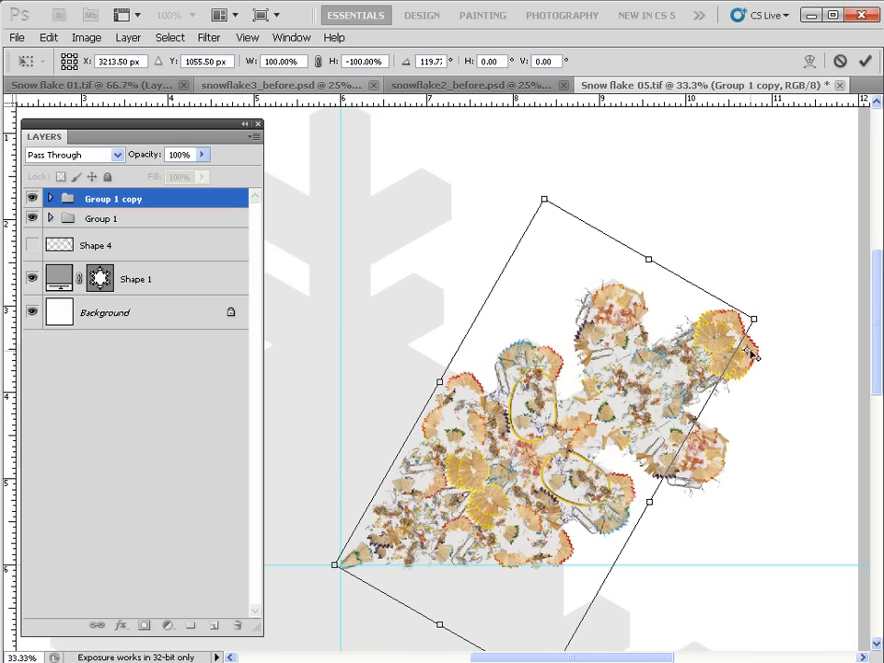
left_click_drag(748, 349, 747, 334)
left_click_drag(374, 277, 373, 274)
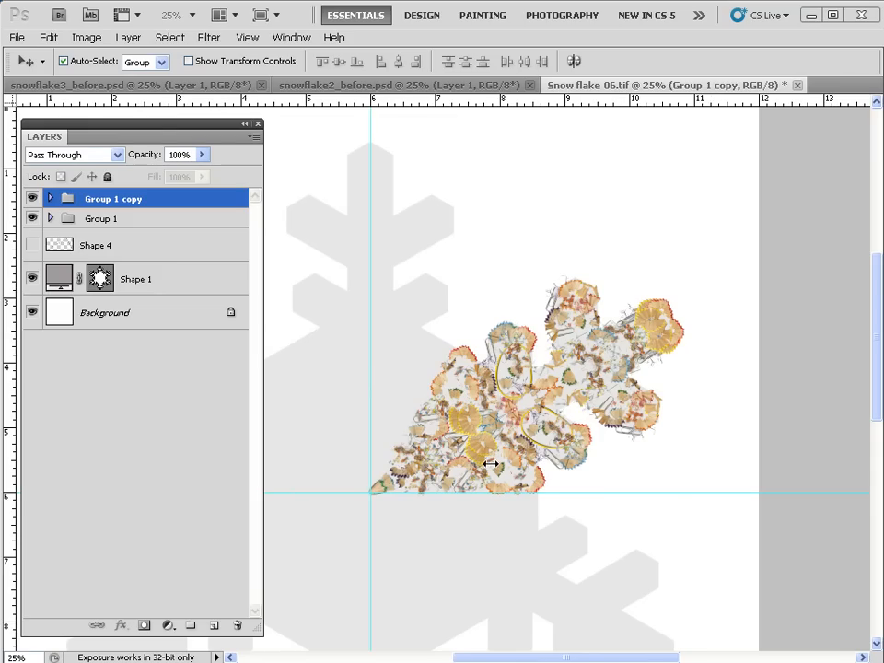
- Select Group 1 copy and Group 1 together in Snow flake 06.tif and duplicate both groups
left_click(66, 221)
left_click(66, 221, "shift")
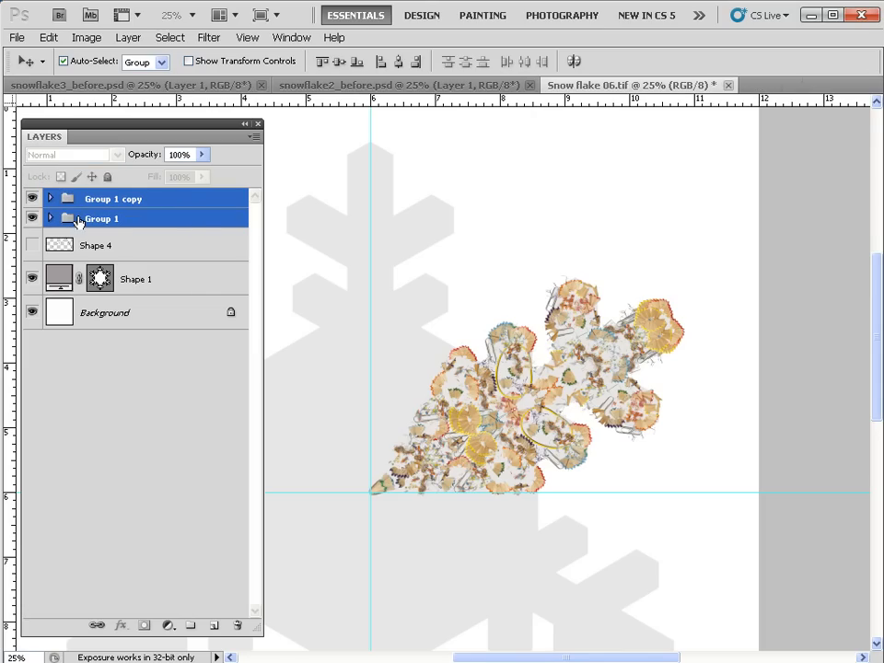
left_click_drag(67, 221, 212, 627)
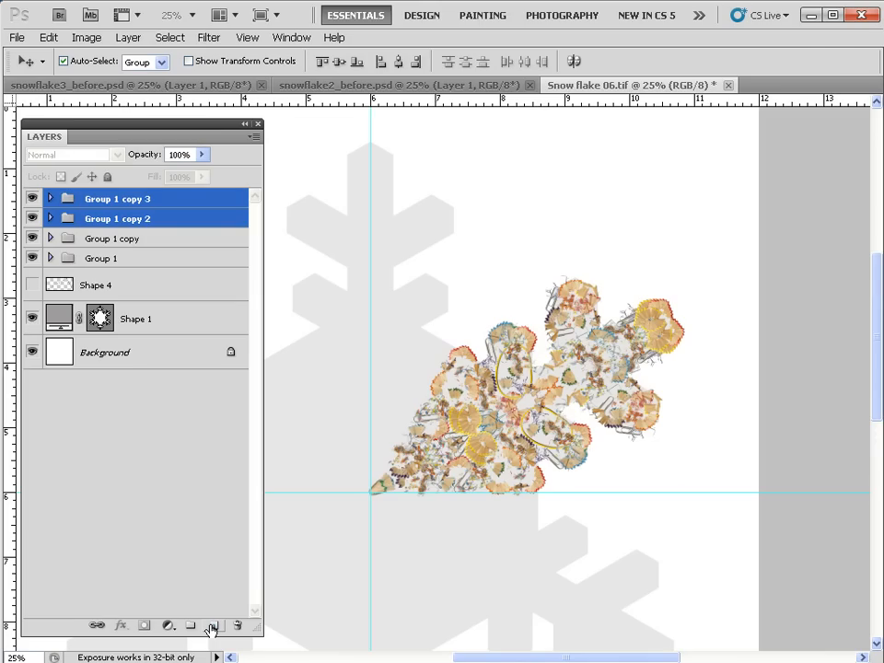
- Start a Free Transform on Group 1 copy 3 and Group 1 copy 2, with the pivot on the wedge's tip where the guides cross
key("ctrl+t")
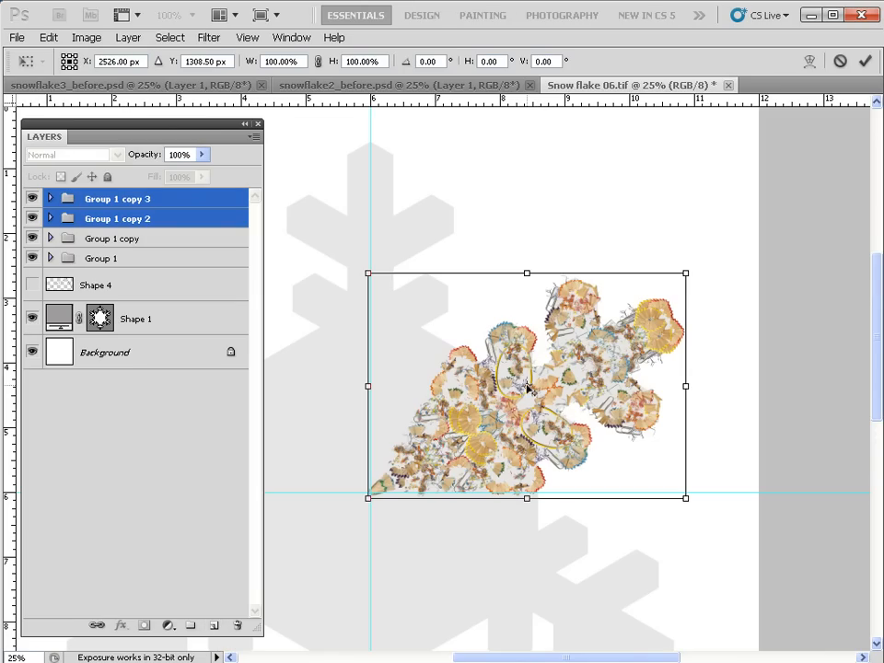
left_click_drag(528, 387, 371, 497)
key("ctrl+plus")
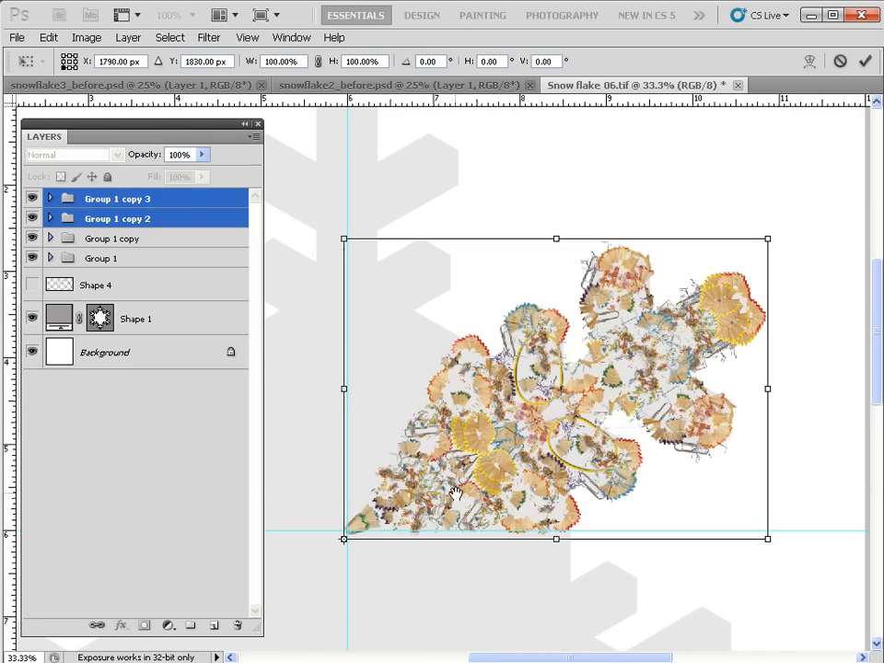
left_click_drag(453, 495, 510, 433)
left_click_drag(402, 479, 405, 471)
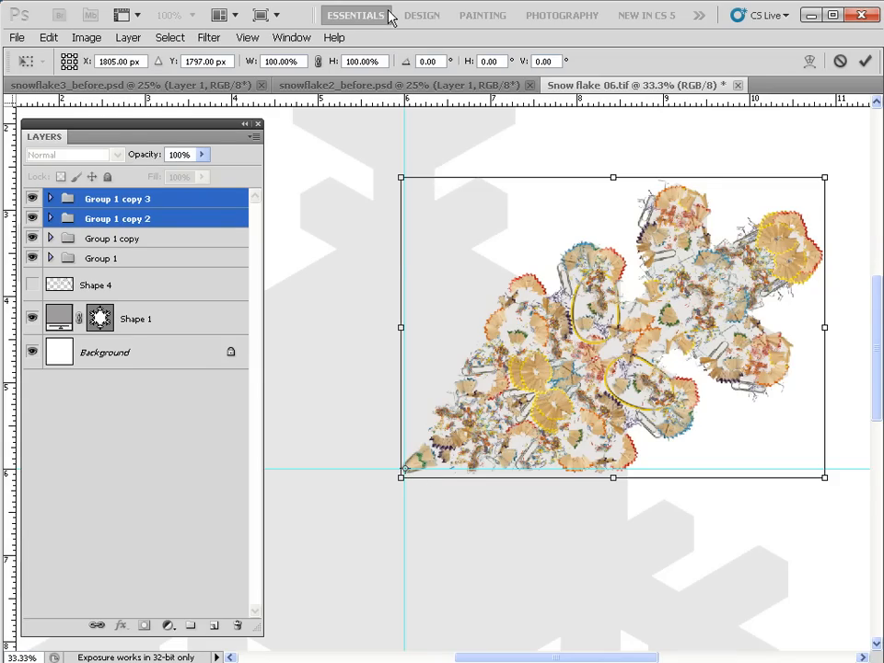
- Rotate the two duplicated groups -60° about the snowflake's centre
left_click_drag(754, 123, 722, 140)
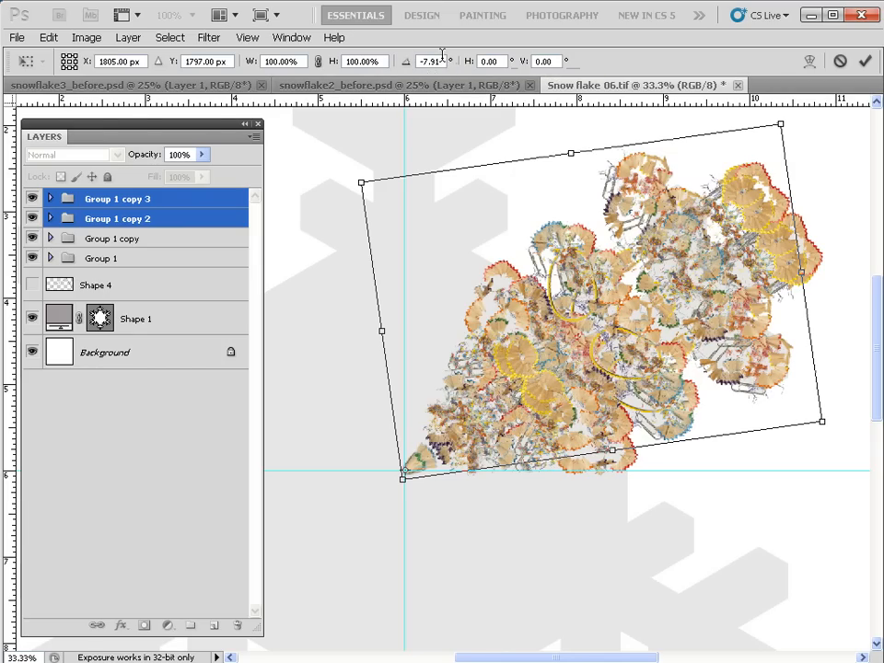
left_click(419, 61)
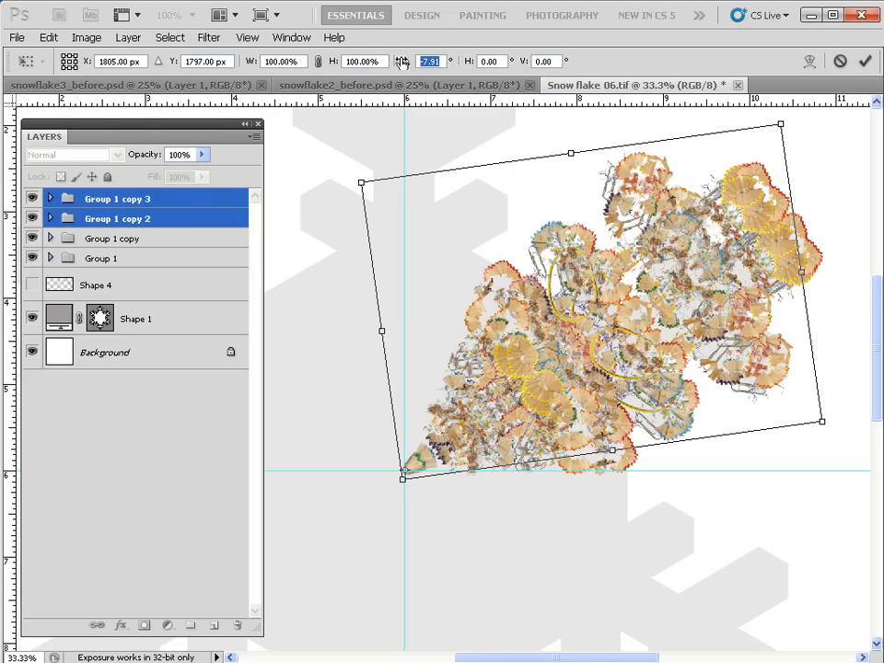
type("-")
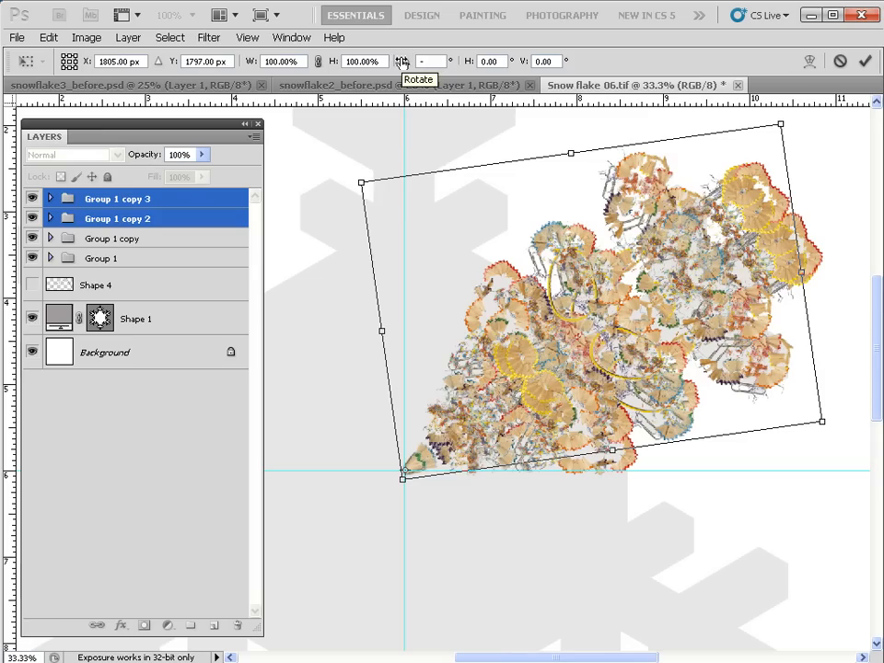
type("60")
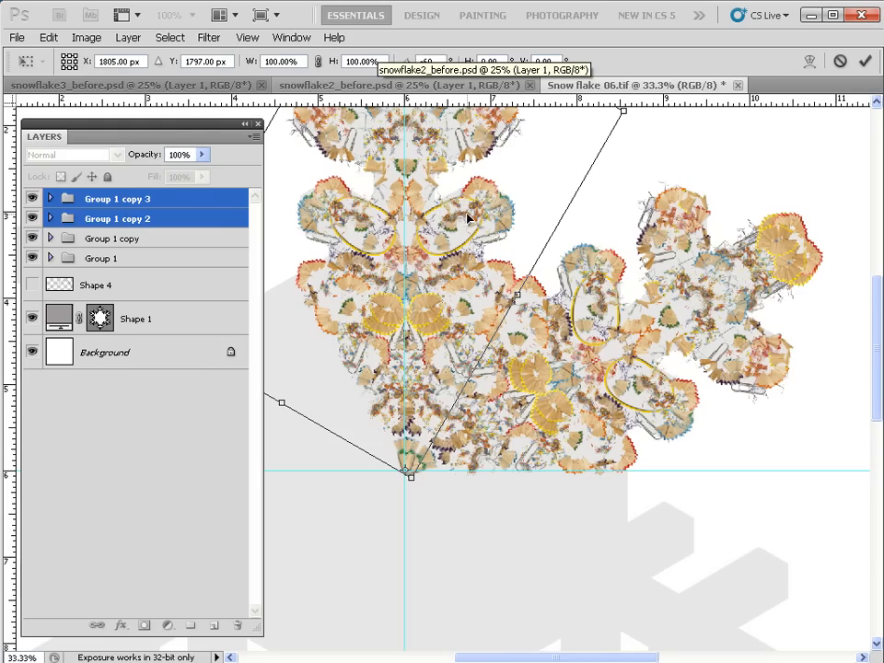
key("Return")
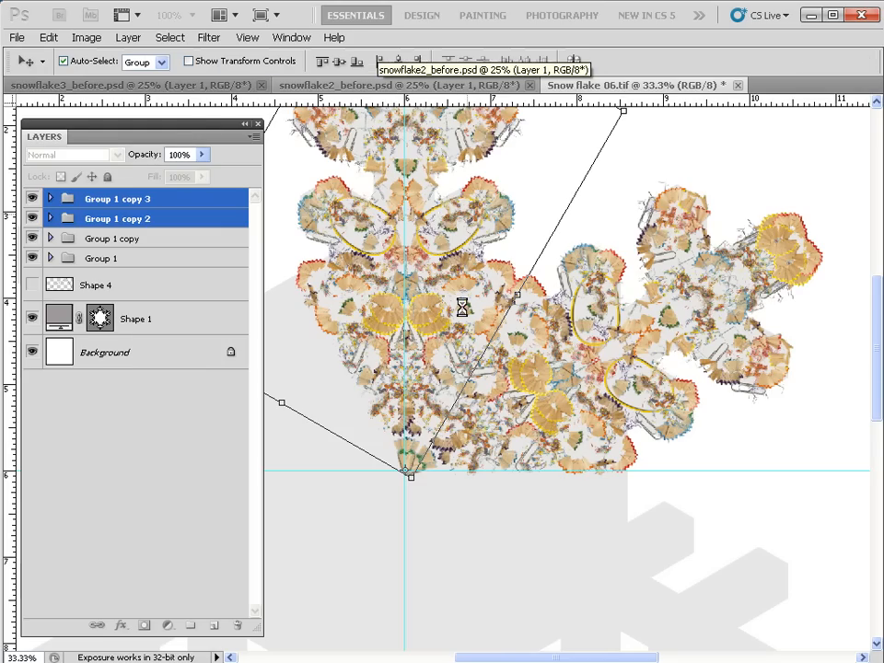
- Fit the whole image on screen and duplicate Group 1 copy 3 and Group 1 copy 2 together
key("z")
right_click(500, 357)
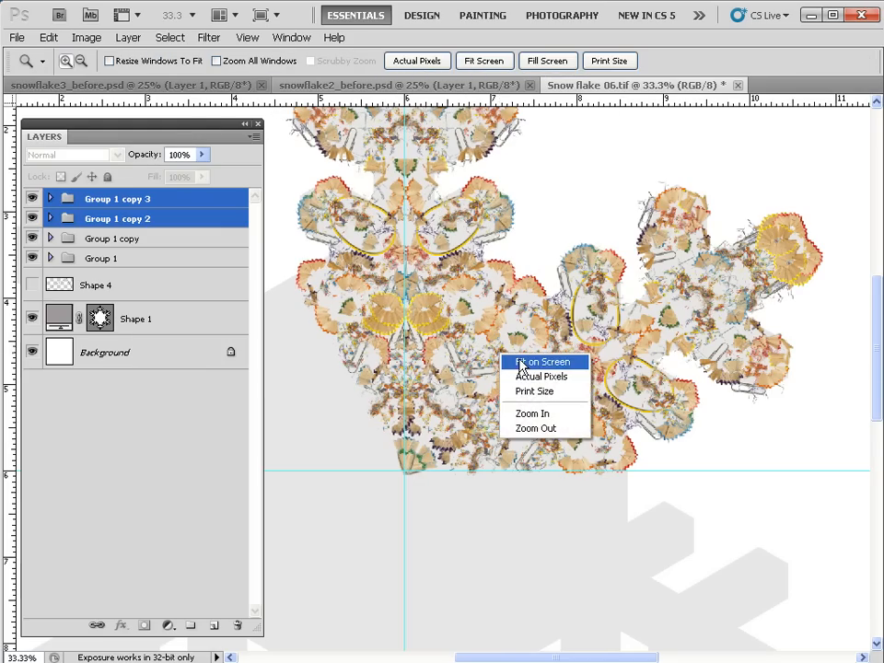
left_click(521, 360)
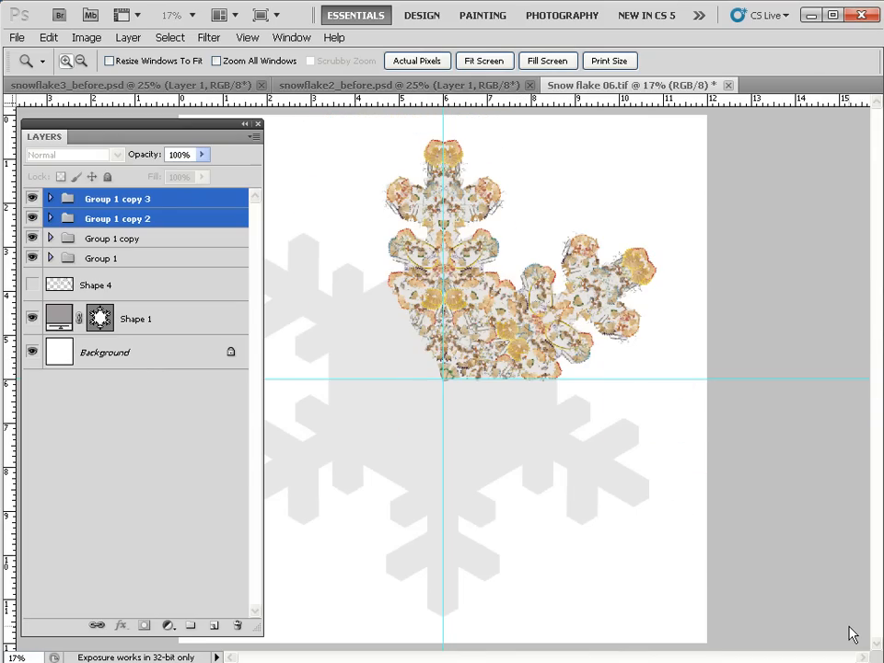
left_click_drag(134, 218, 204, 628)
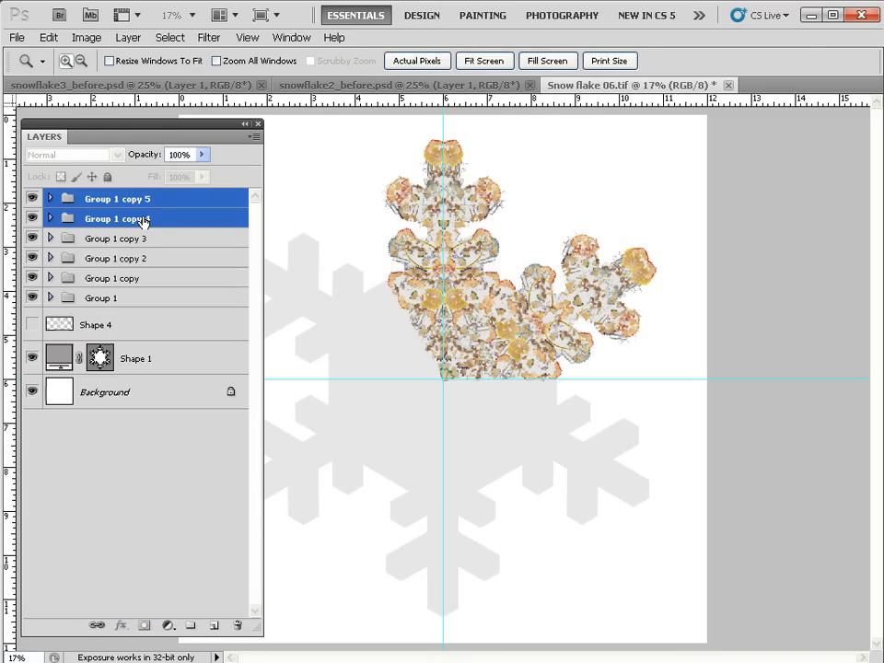
- Move the transform pivot of the new pair of groups to the snowflake's centre and rotate them -60° to form the third arm
key("ctrl+t")
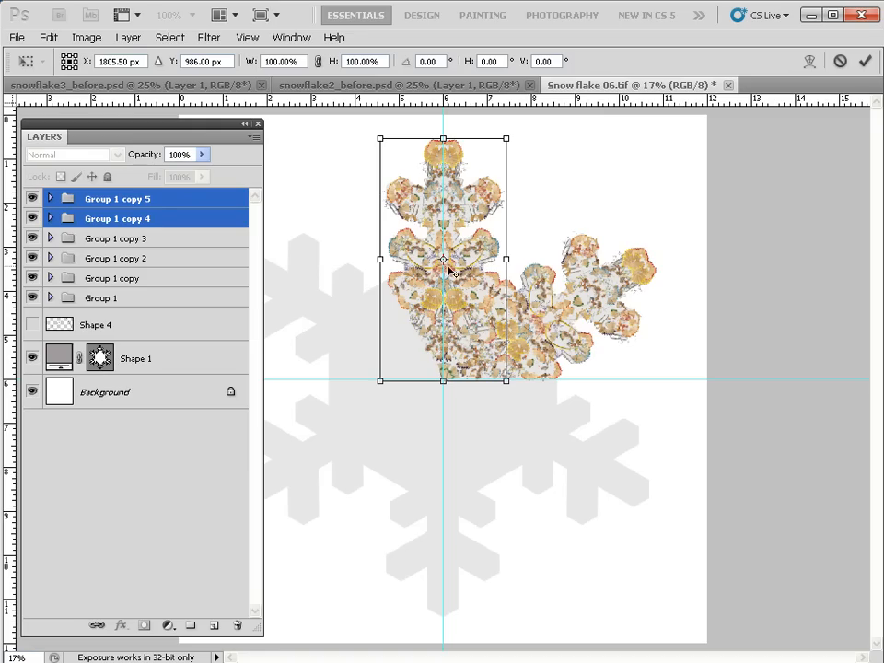
left_click_drag(444, 258, 444, 381)
left_click_drag(552, 185, 364, 167)
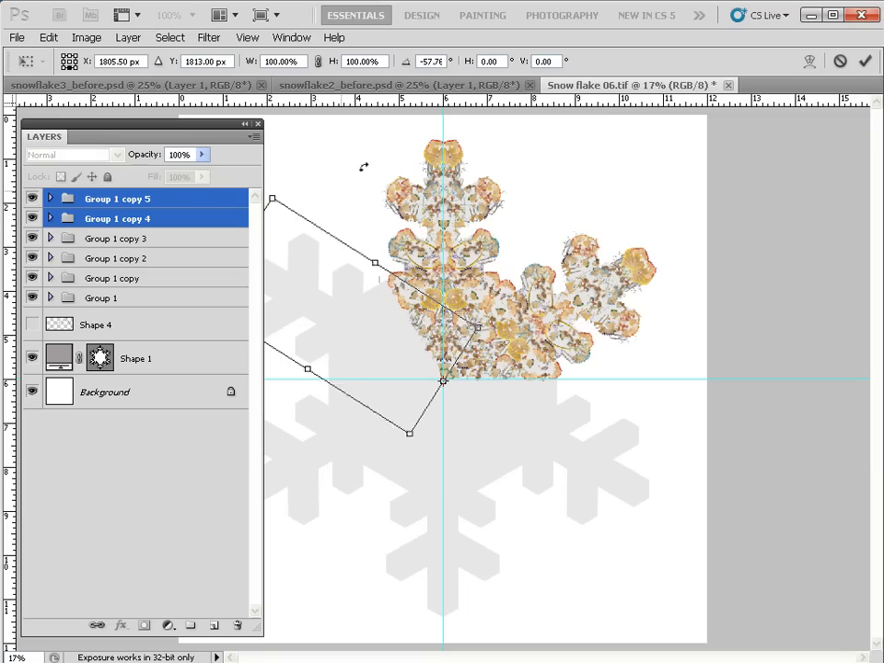
left_click(431, 59)
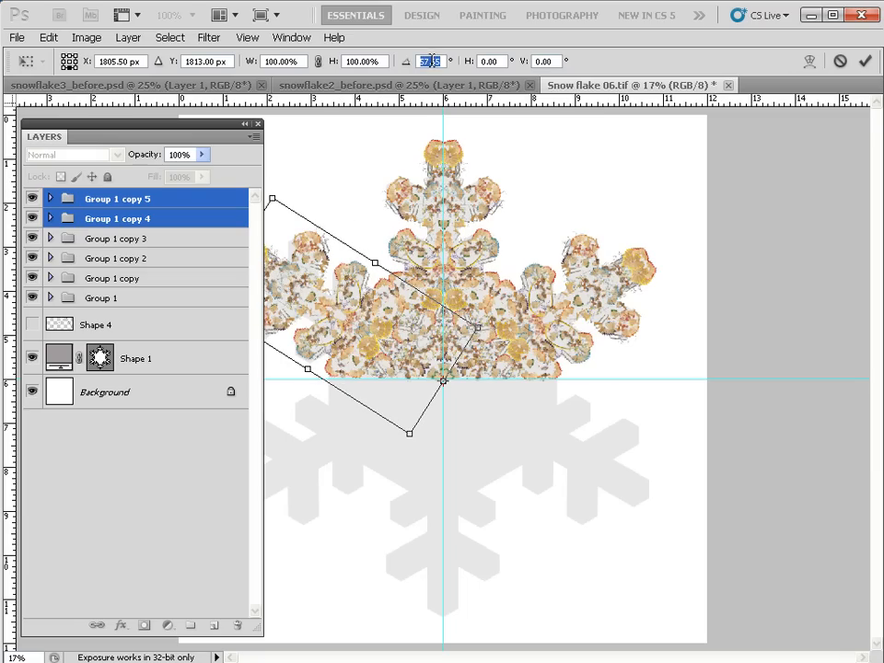
type("-60")
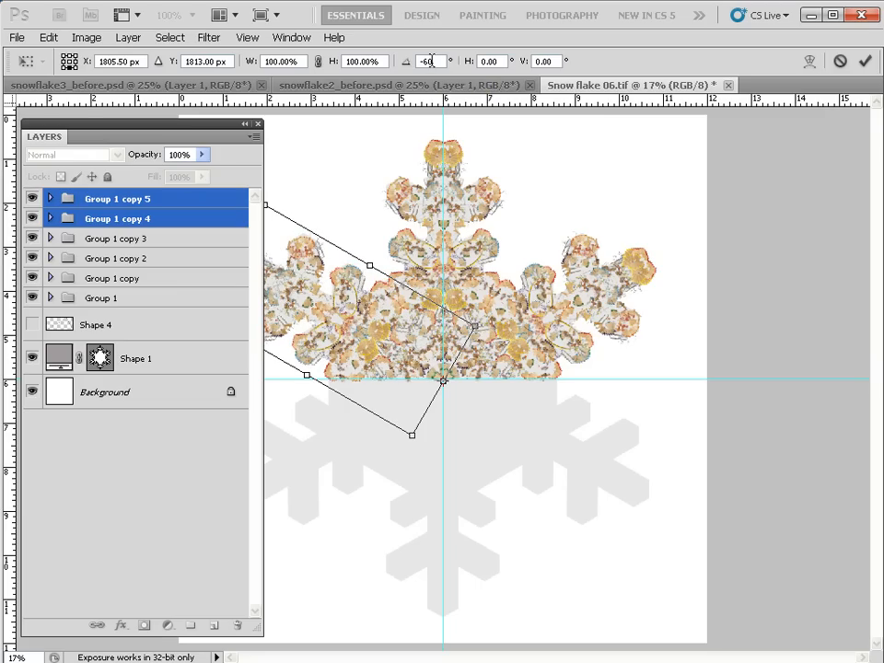
key("Return")
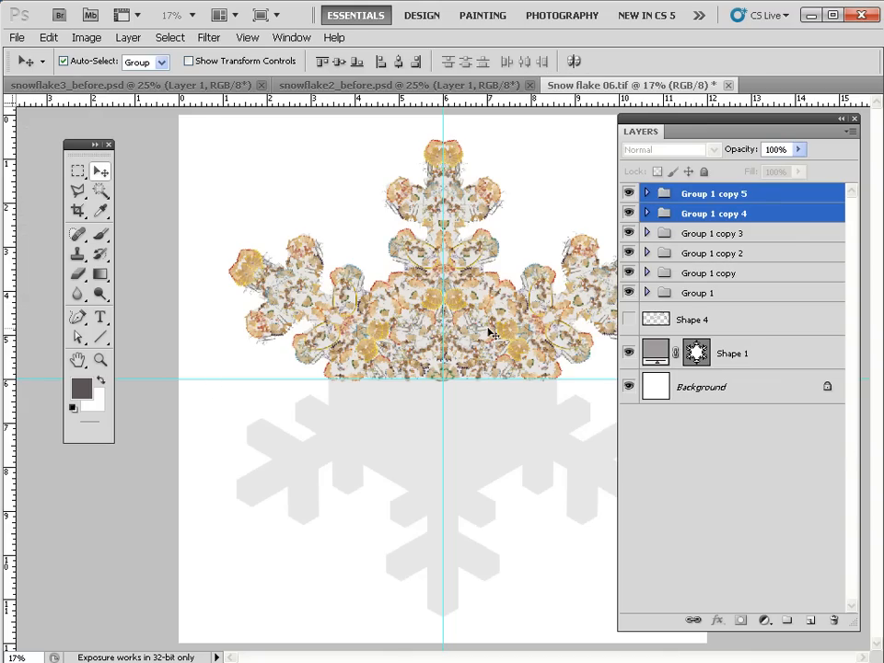
- Select all six groups from Group 1 copy 5 down to Group 1 and duplicate them
left_click(719, 195)
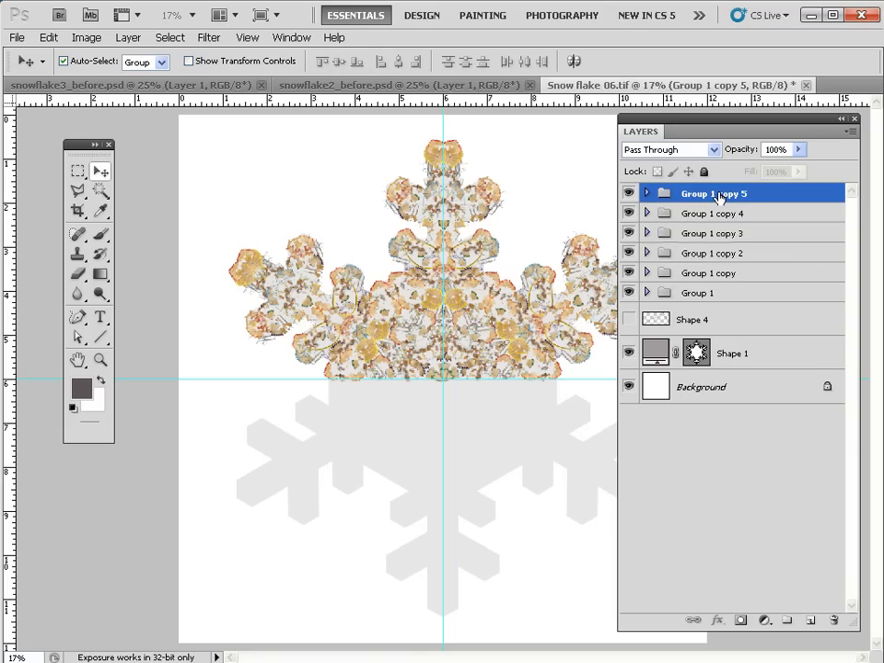
left_click(739, 297, "shift")
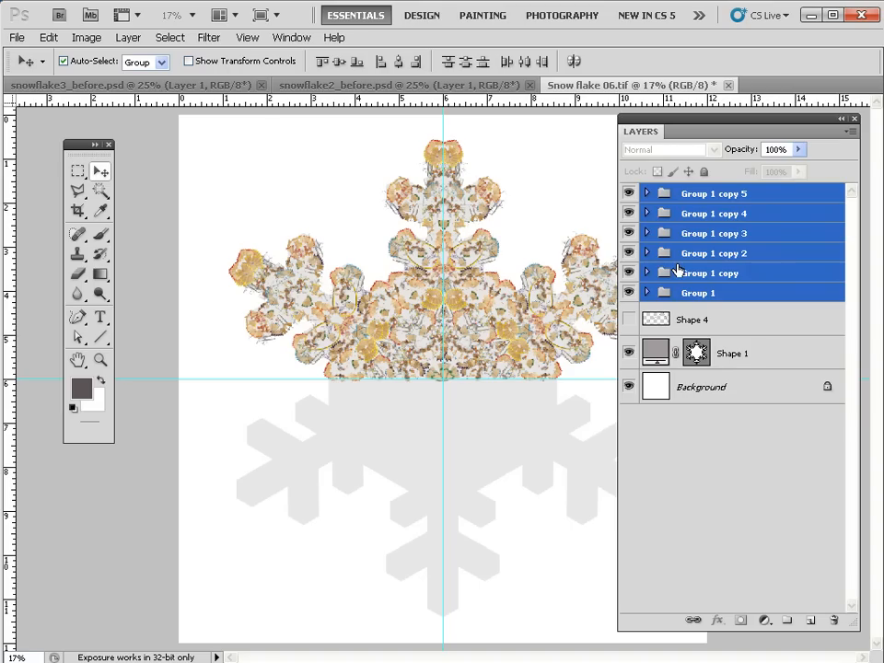
left_click_drag(661, 292, 790, 593)
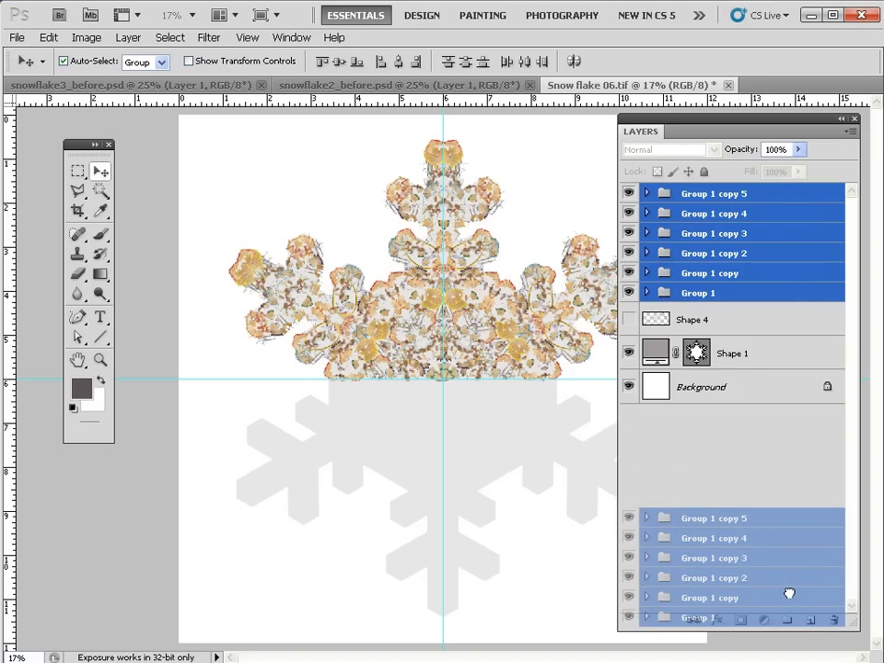
left_click_drag(789, 594, 787, 591)
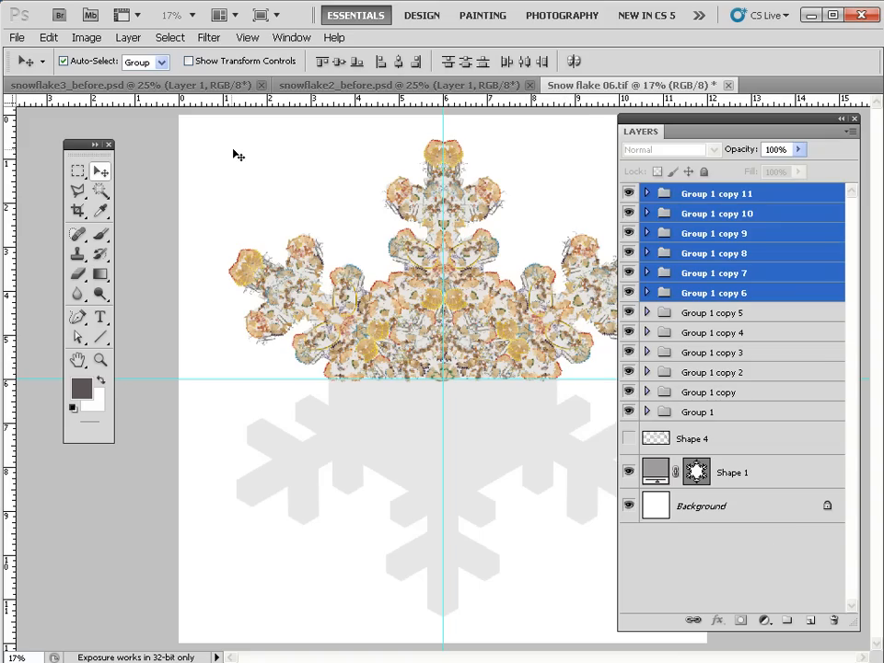
- Flip the six duplicated groups vertically with Free Transform at full height to fill the snowflake's lower half
left_click(48, 39)
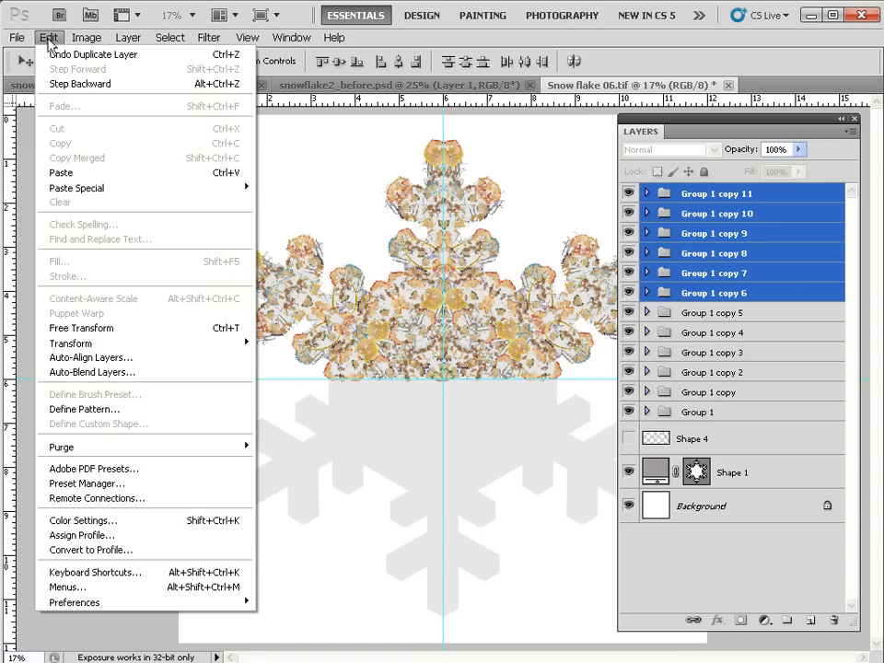
left_click(93, 329)
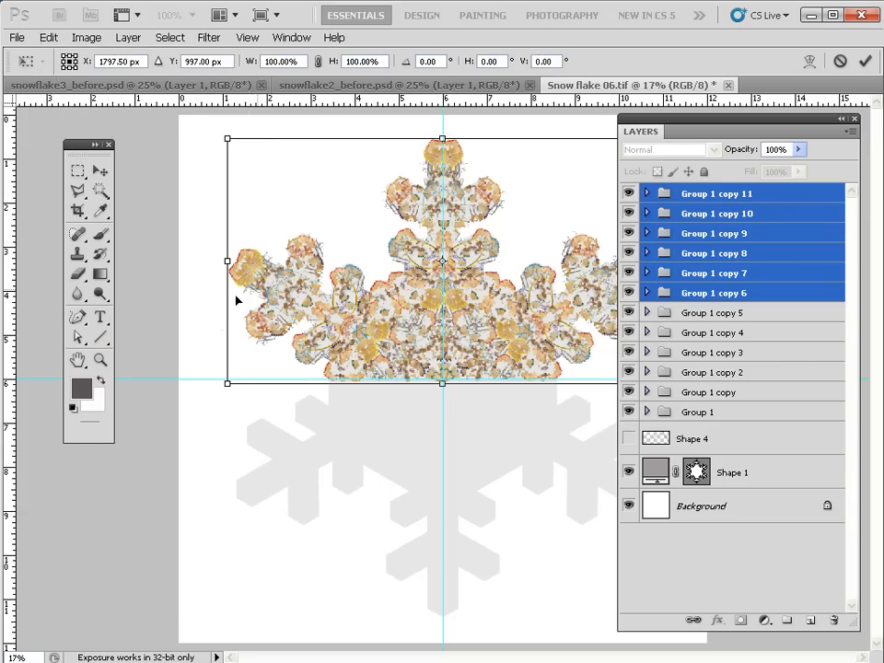
left_click_drag(442, 140, 442, 617)
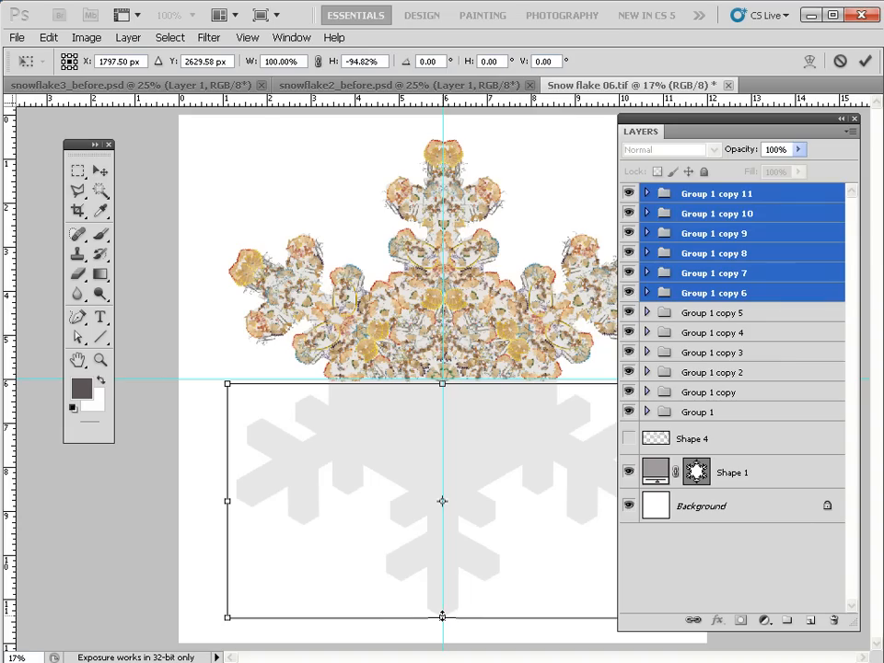
left_click(375, 62)
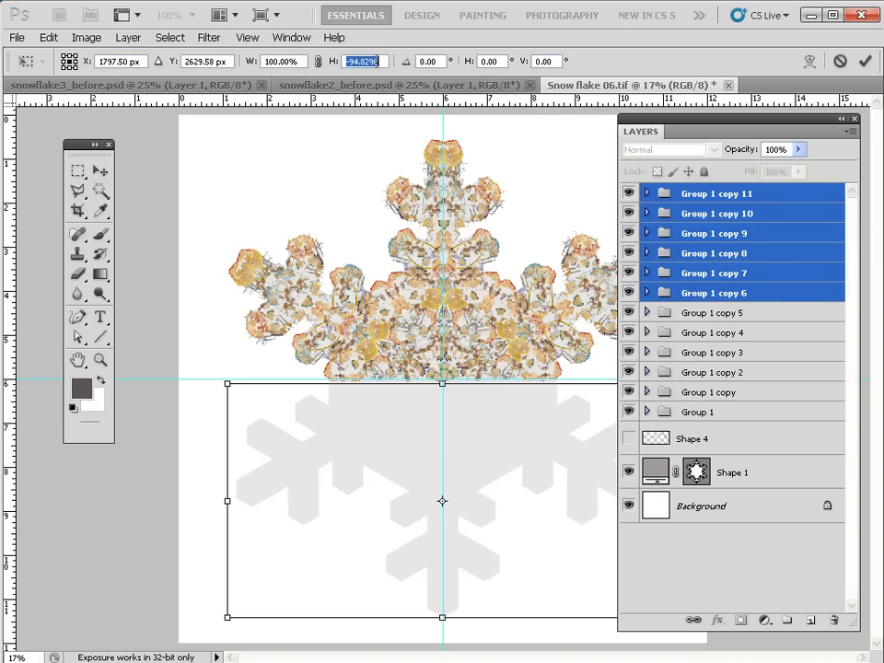
type("-10")
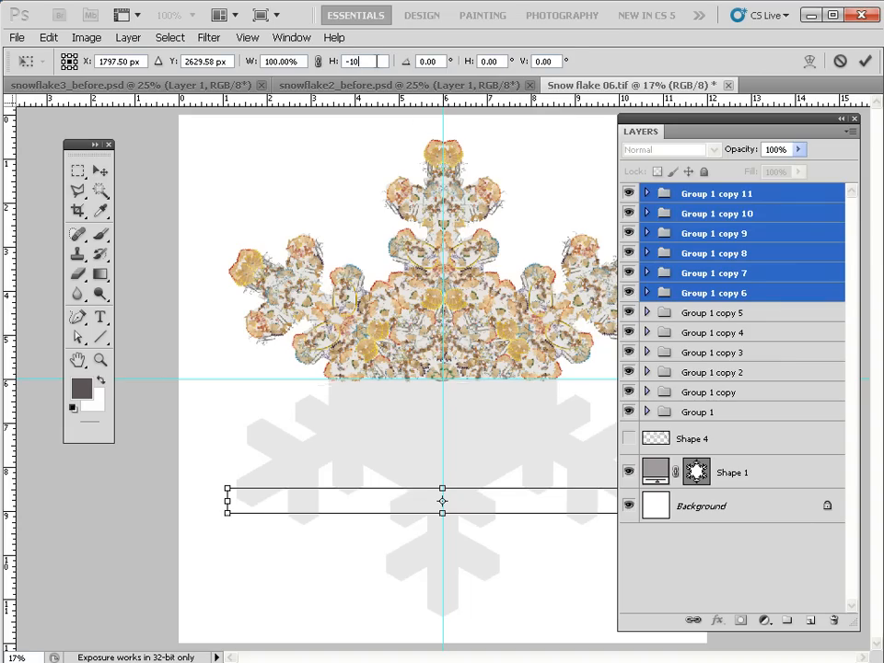
key("Return")
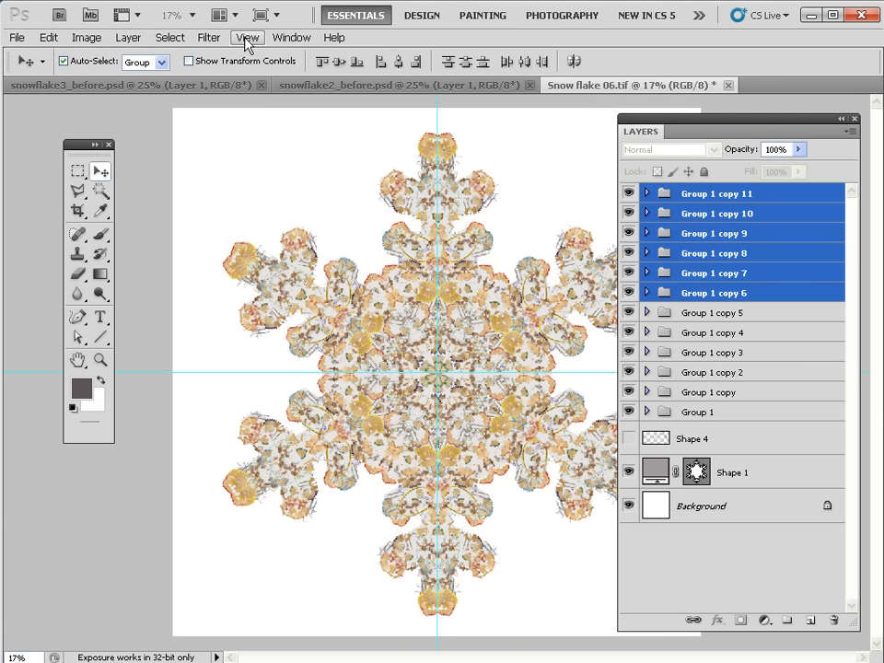
- Hide the guides
left_click(247, 37)
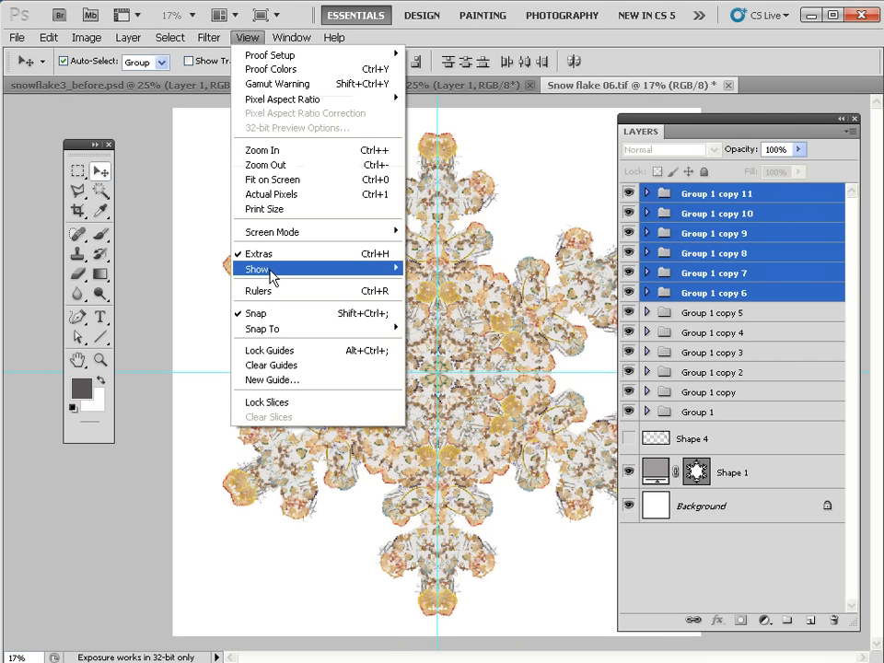
mouse_move(278, 268)
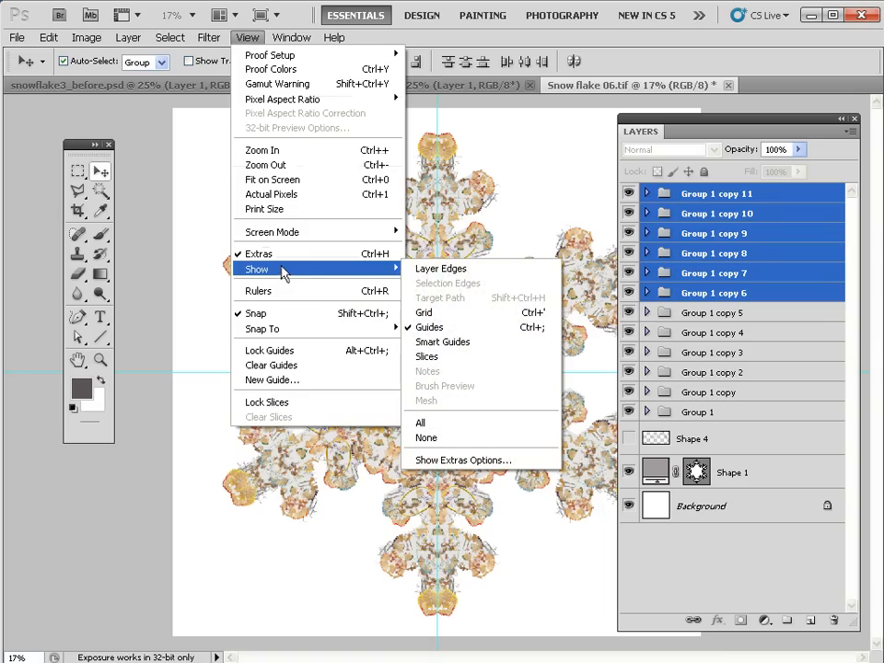
left_click(462, 329)
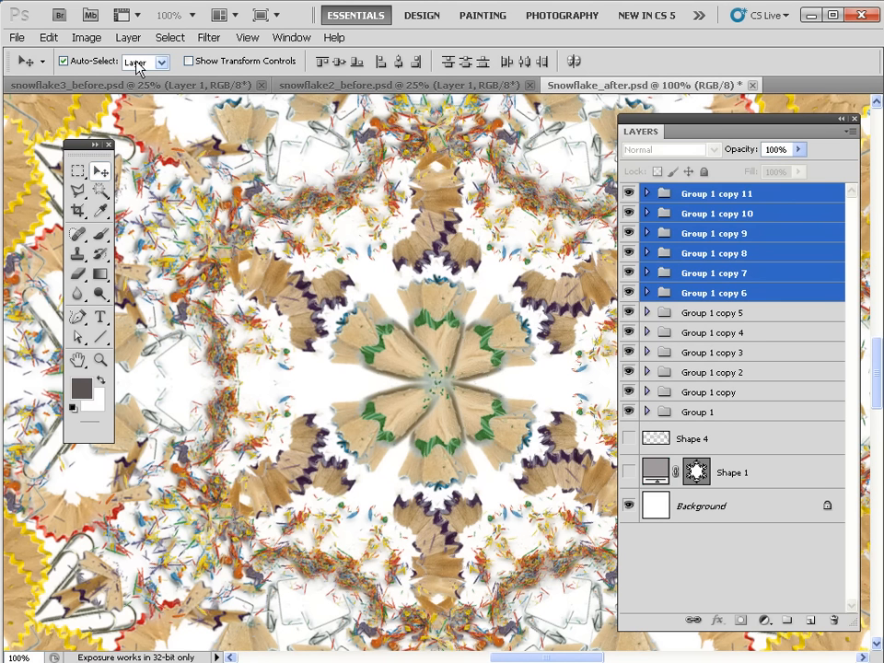
- Select the green-edged shaving at the centre of Snowflake_after.psd and move its Layer 2 higher in the group's stacking order
left_click(380, 359)
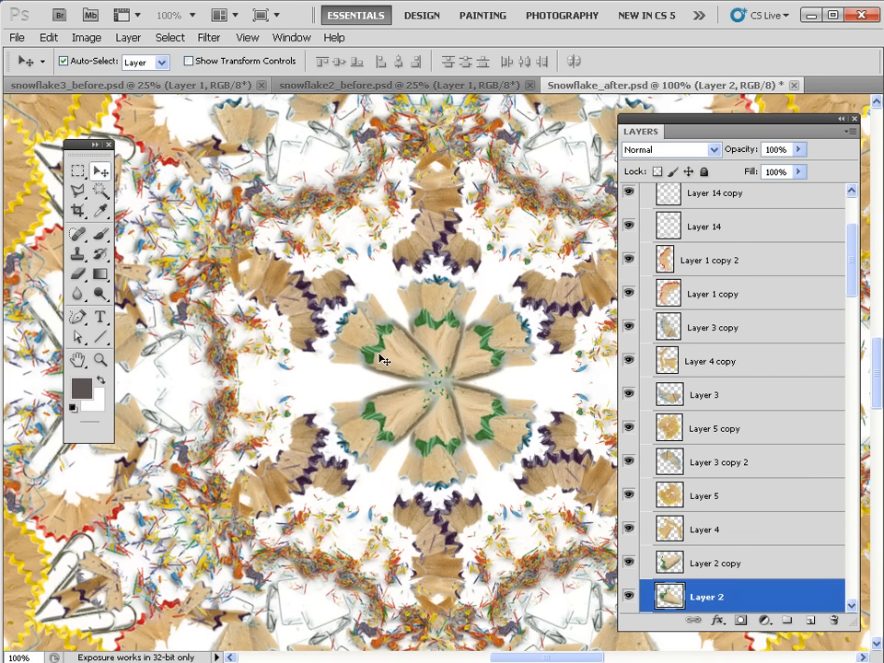
left_click_drag(671, 595, 683, 409)
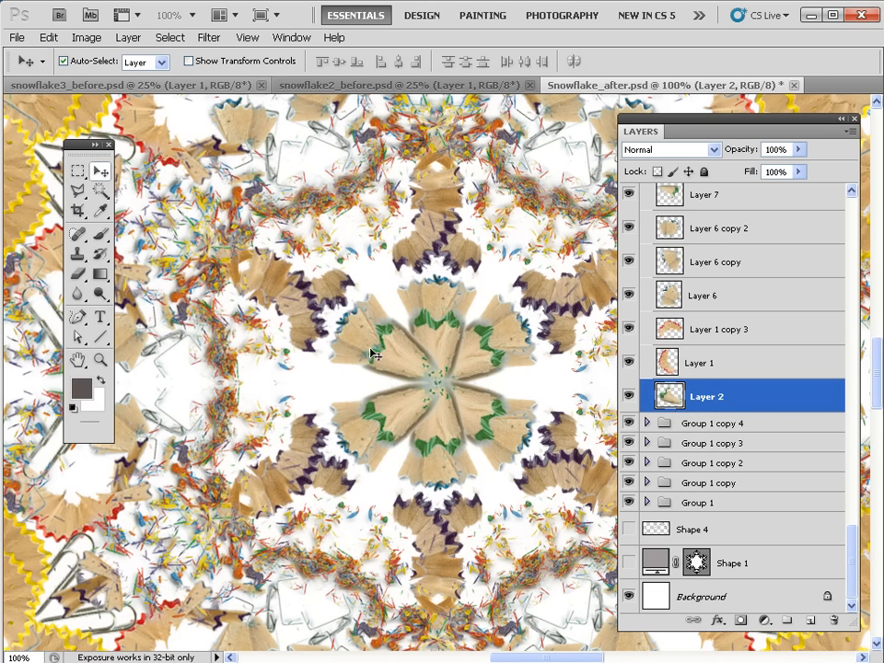
key("ctrl+z")
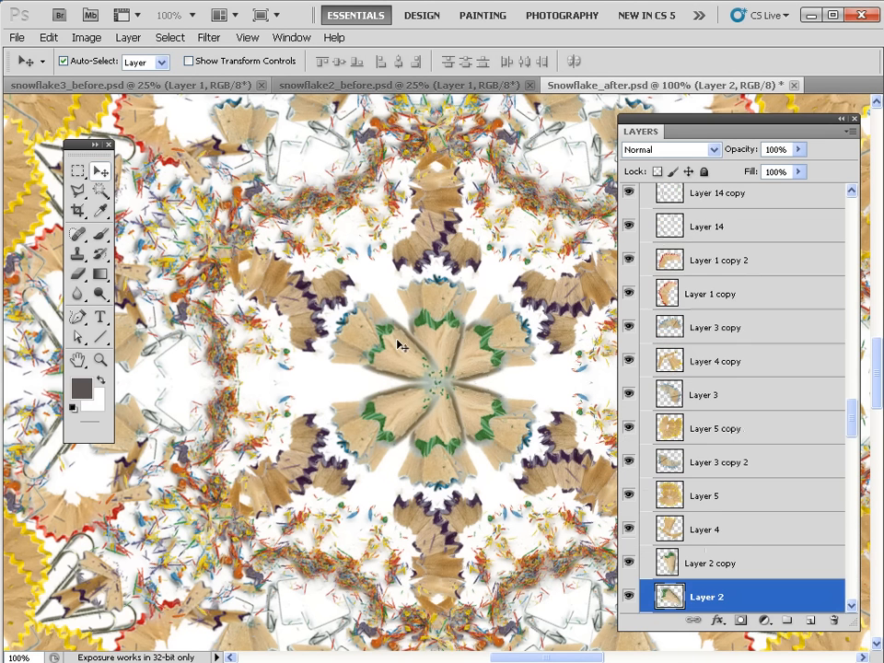
left_click_drag(692, 594, 689, 433)
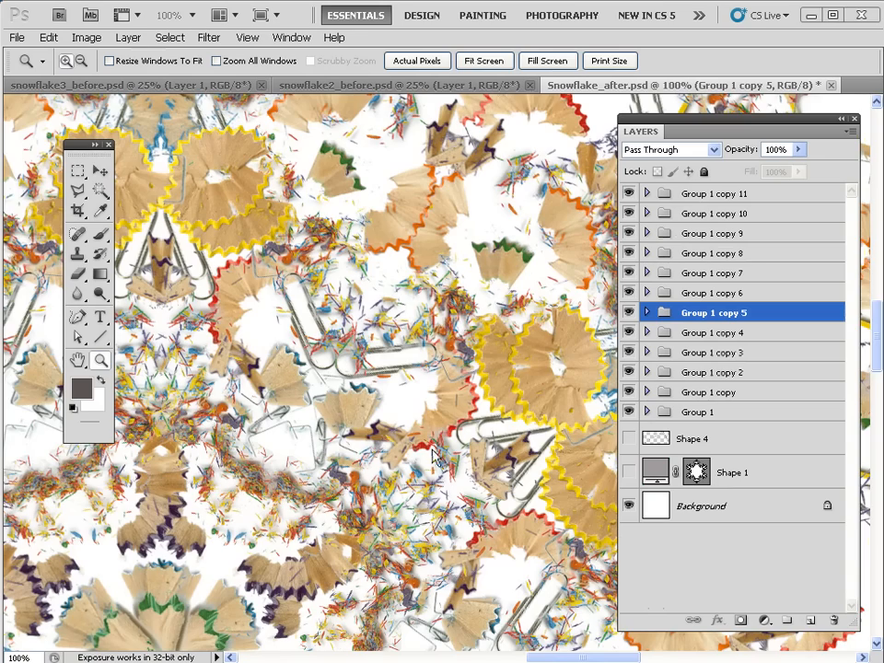
- Examine the layer overlaps across the snowflake's wedges at full size, ending with a view of the whole design
left_click_drag(494, 493, 209, 401)
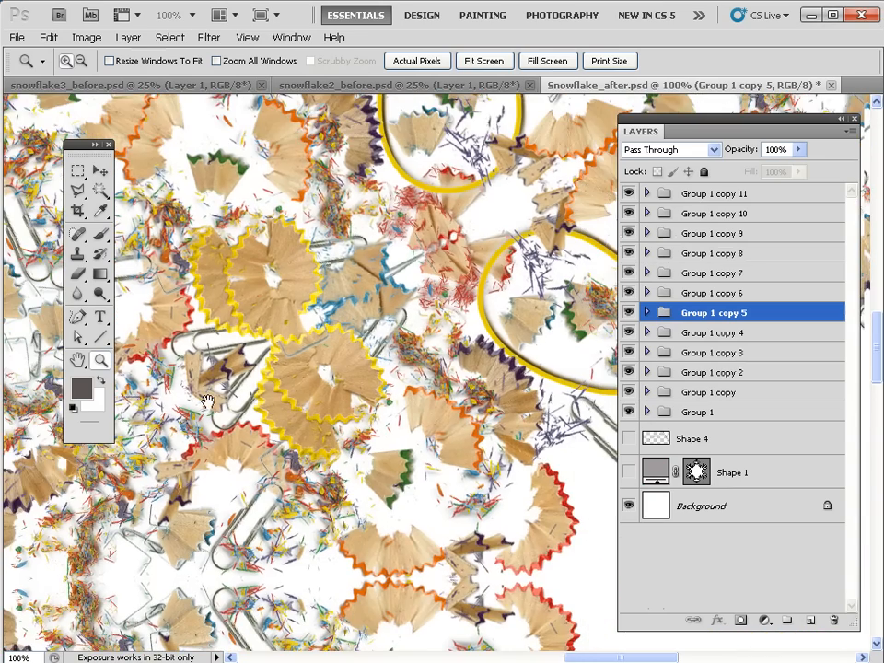
left_click_drag(350, 364, 136, 523)
left_click_drag(327, 308, 233, 406)
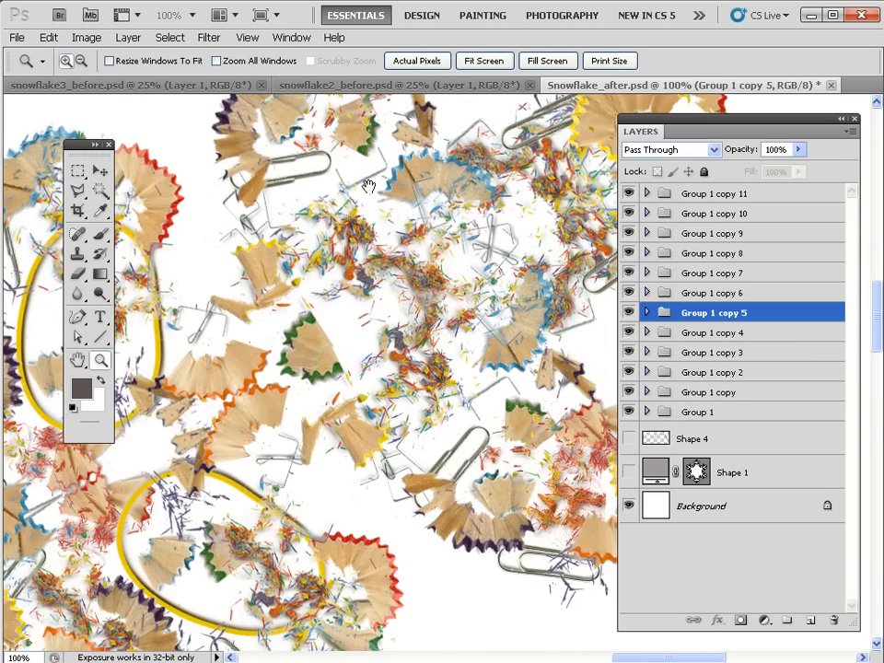
mouse_move(311, 449)
left_mouse_down()
mouse_move(427, 361)
mouse_move(471, 348)
left_mouse_up()
mouse_move(346, 473)
left_mouse_down()
mouse_move(426, 466)
mouse_move(446, 445)
left_mouse_up()
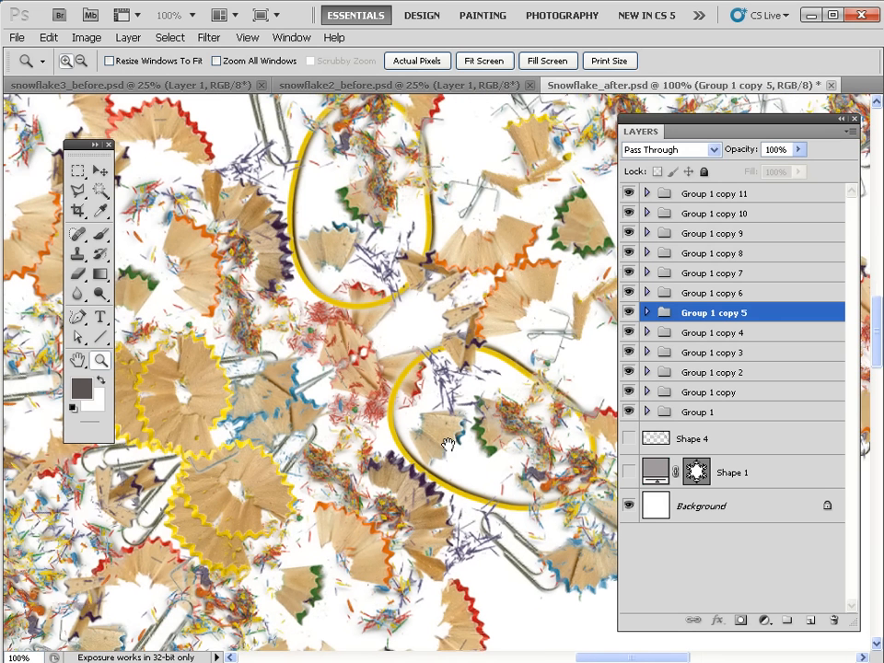
right_click(318, 337)
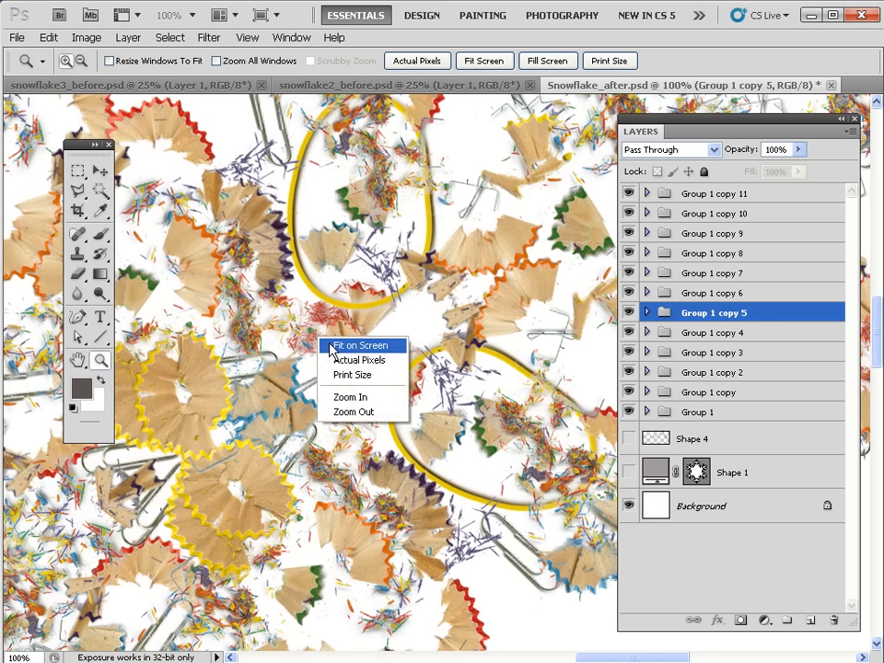
left_click(333, 347)
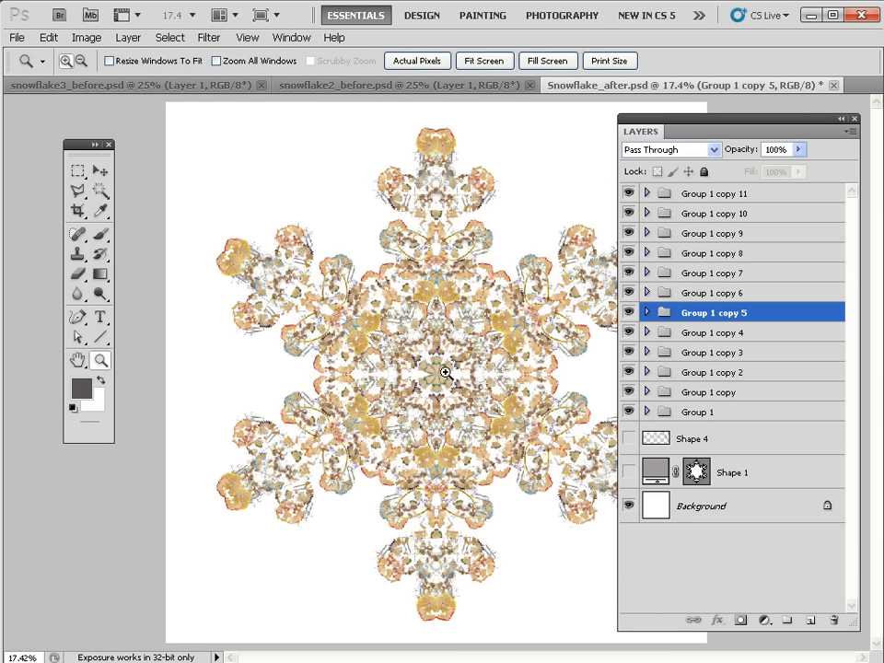
- Try to rotate the lower-arm wedge Group 1 copy 9 by -1.13° with Free Transform, pivoting around its corner near the snowflake's centre
left_click(99, 173)
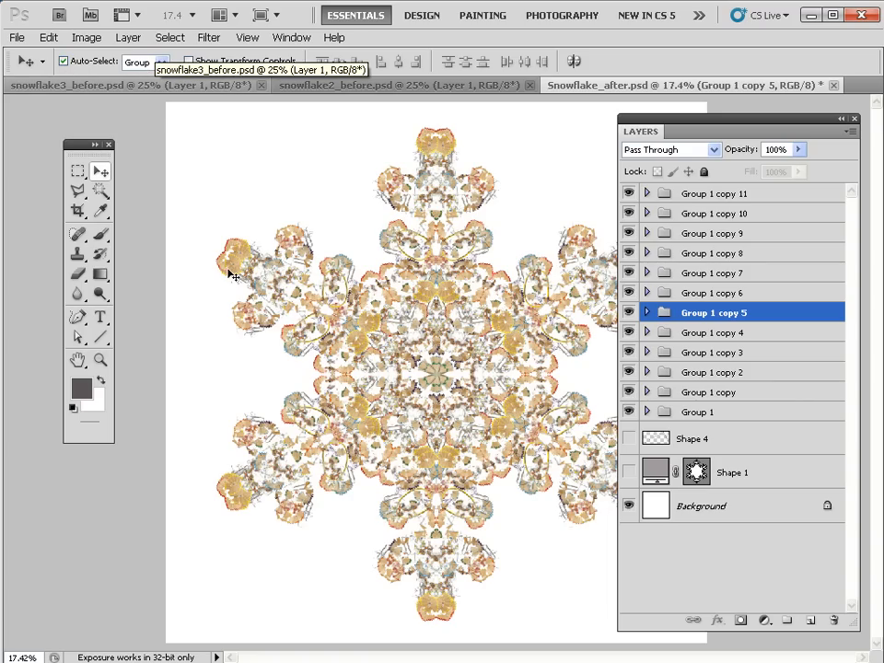
left_click(423, 141)
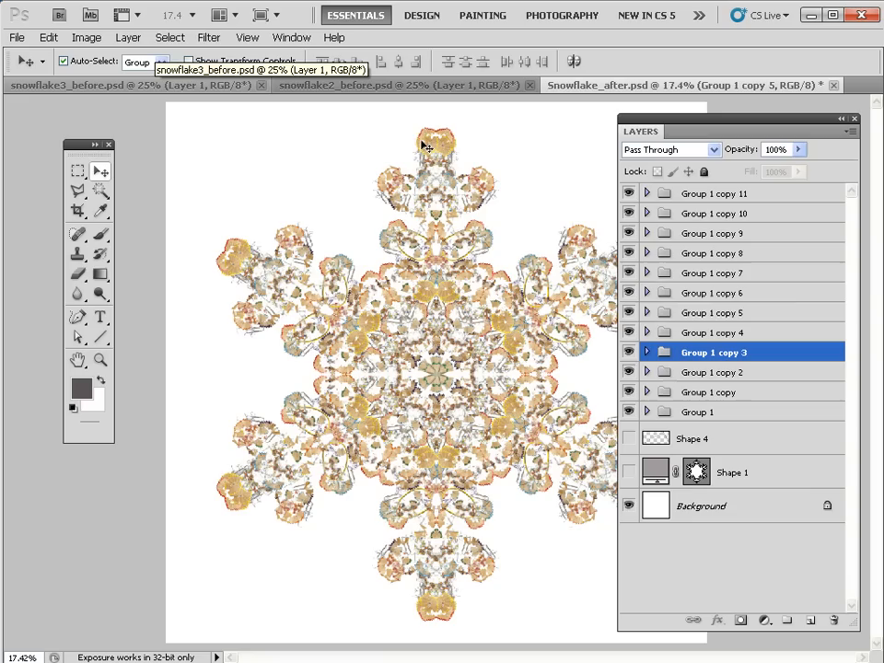
left_click(512, 449)
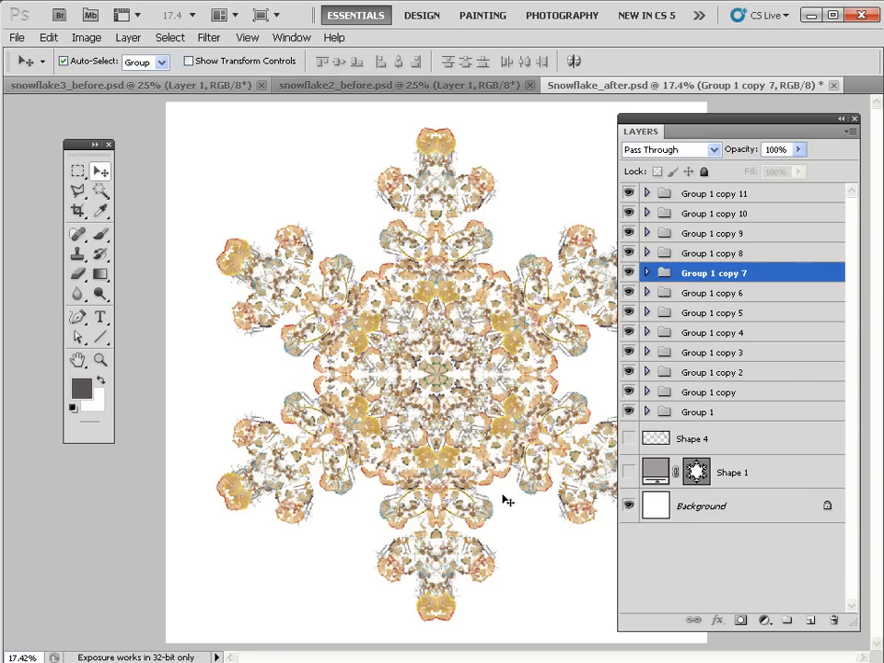
left_click(385, 569)
key("ctrl+t")
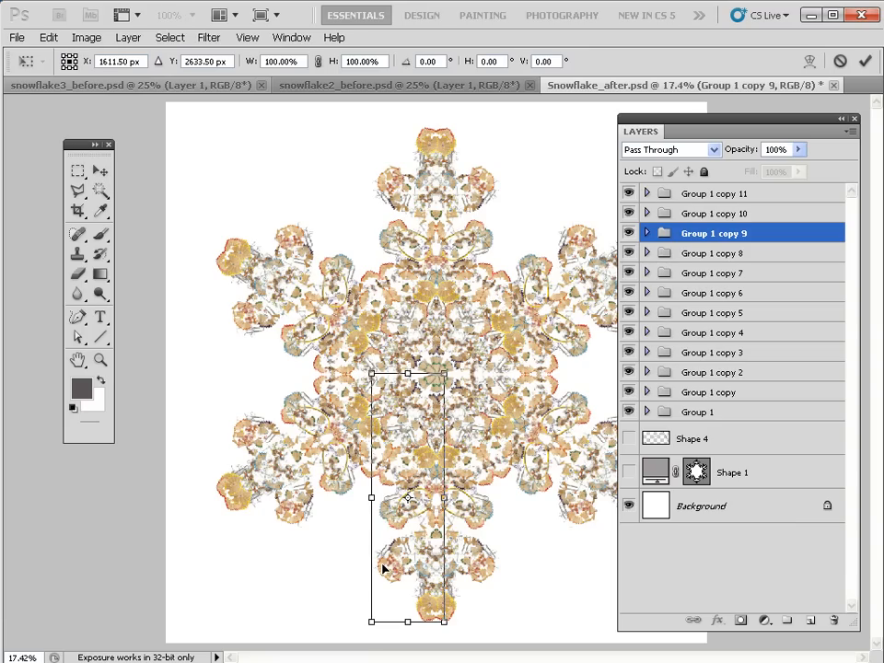
left_click_drag(410, 503, 435, 403)
left_click_drag(332, 579, 341, 618)
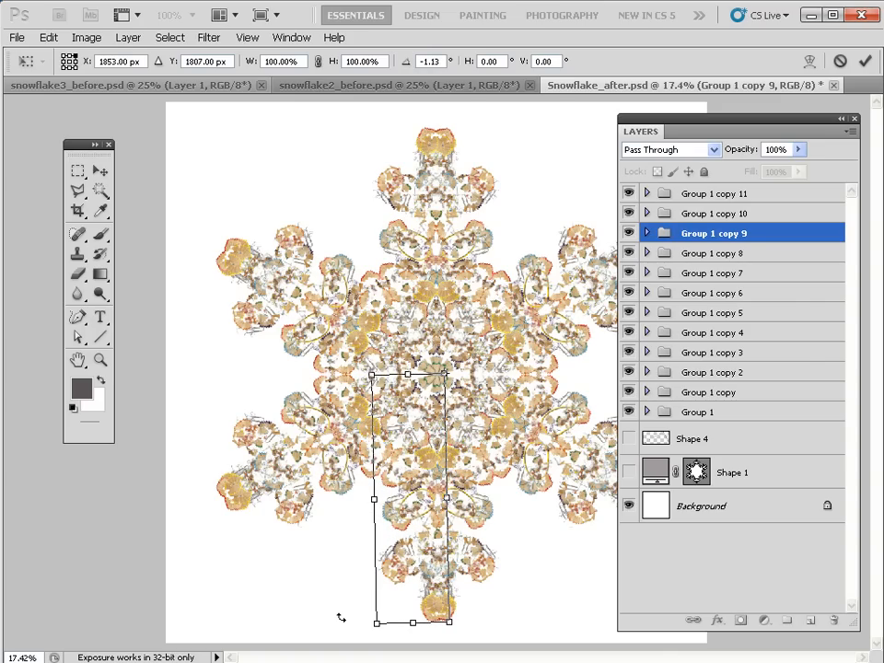
key("Return")
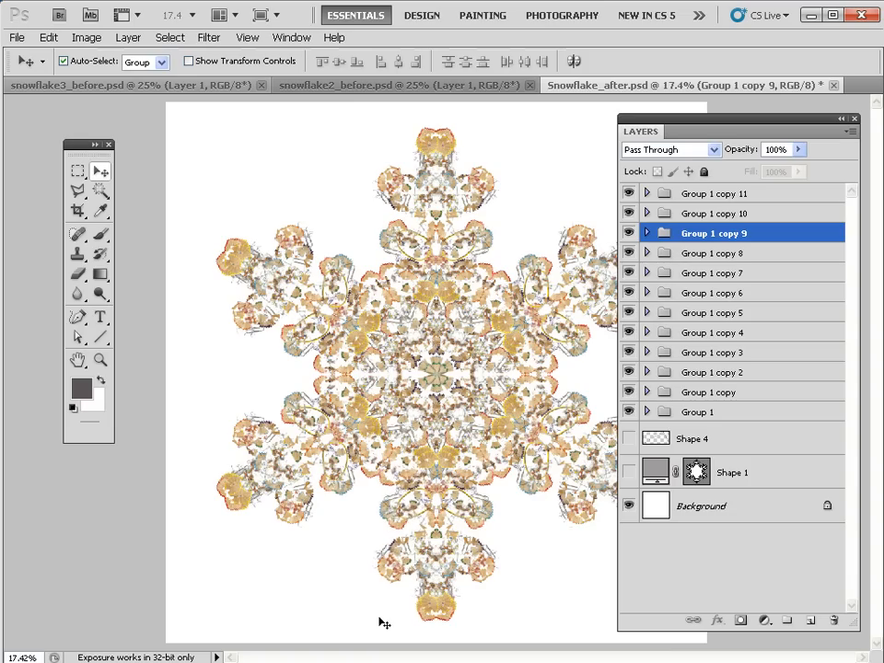
- Hide all the panels to view the whole snowflake unobstructed
key("Tab")
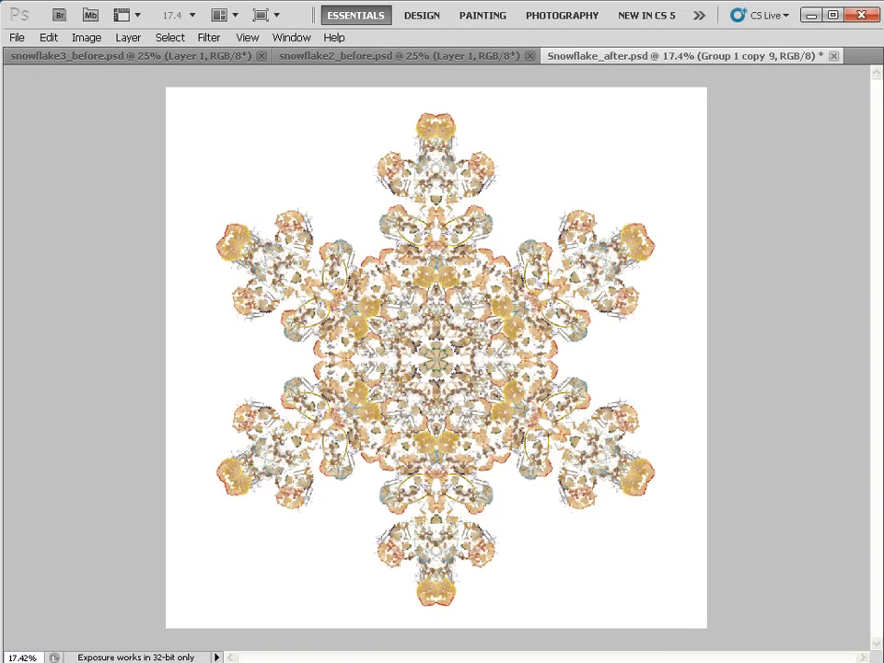